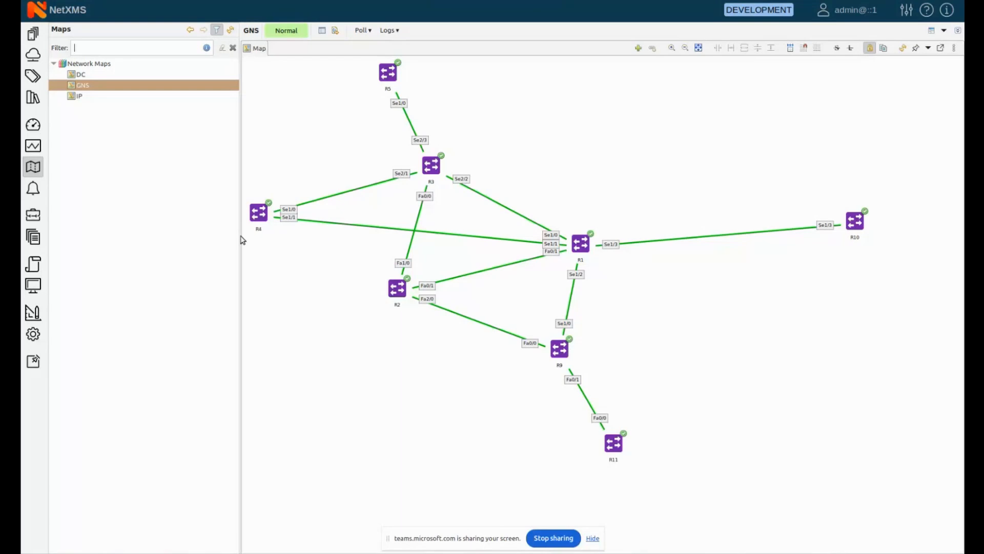
Step: View the DC network map and its wall router, and open the IP network map
left_click(81, 75)
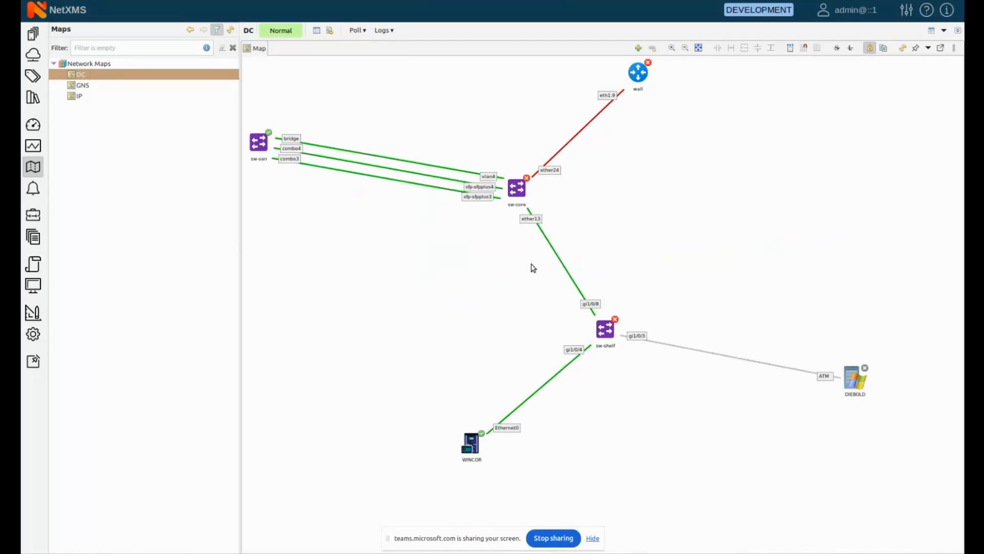
left_click(642, 77)
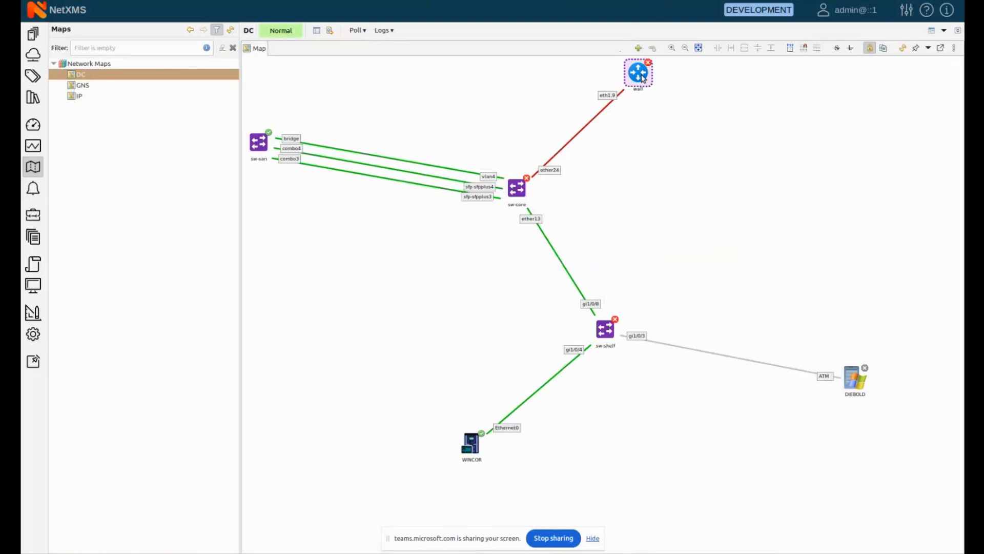
mouse_move(643, 87)
left_click(80, 96)
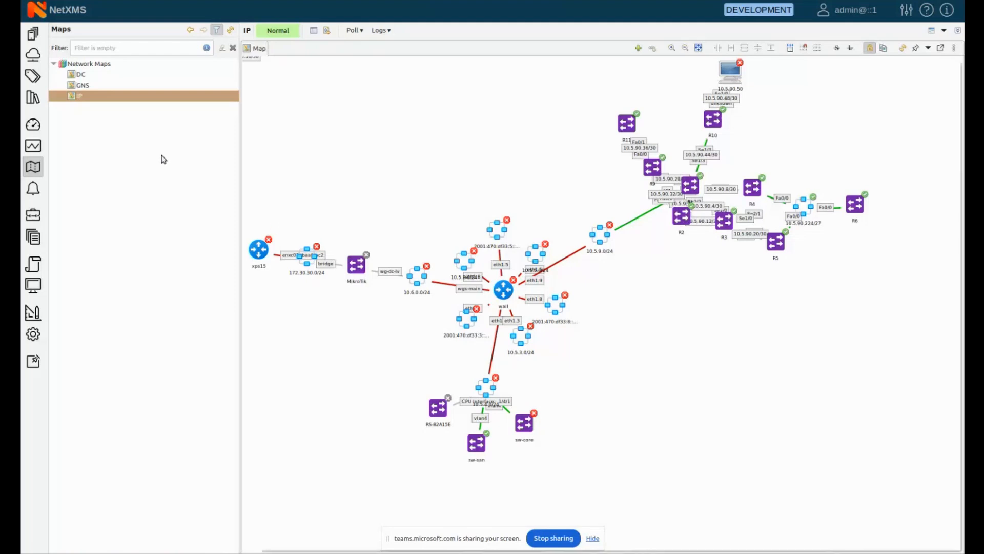
Step: Start a new network map named Hybrid under Network Maps, with Hybrid topology as its map type
right_click(106, 63)
mouse_move(123, 69)
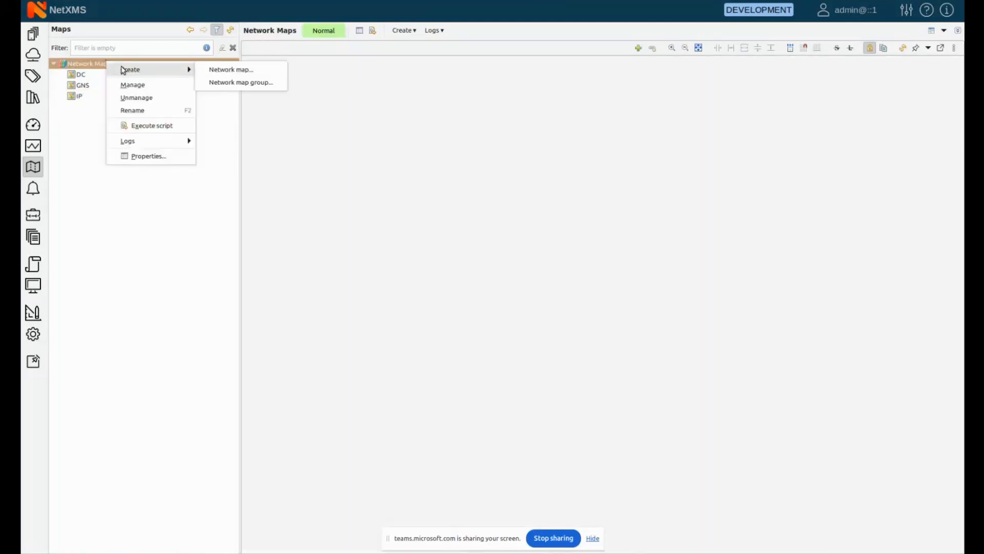
left_click(234, 72)
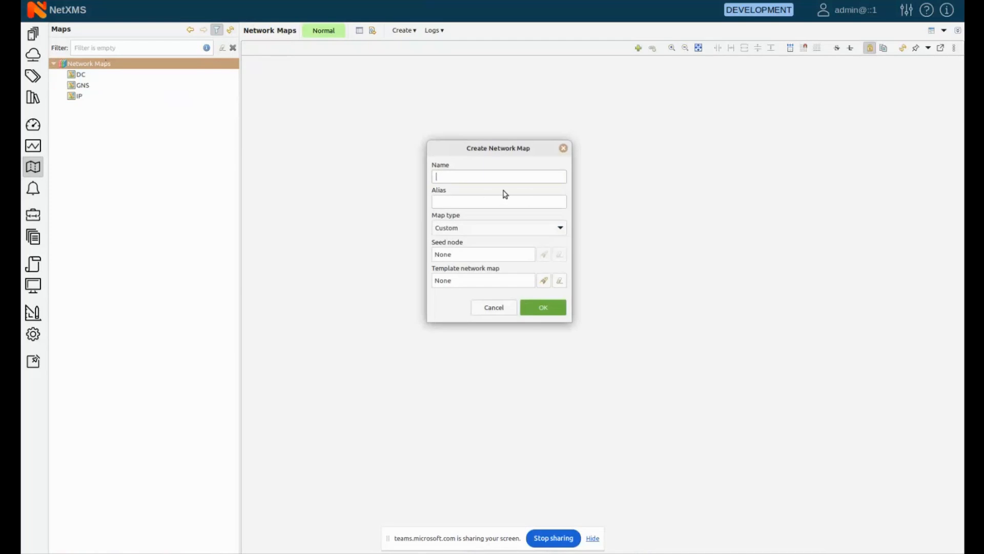
type("Hybrid")
left_click(473, 230)
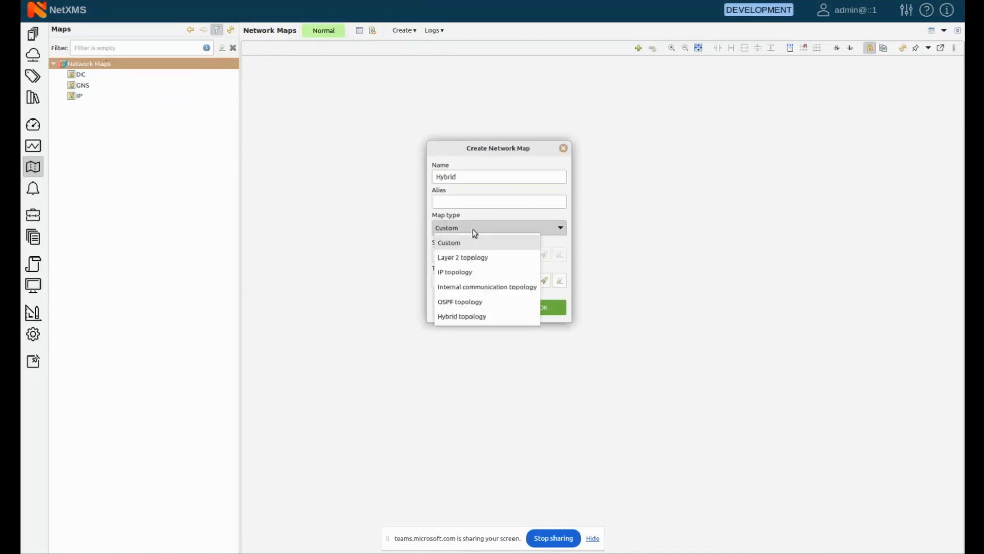
left_click(491, 318)
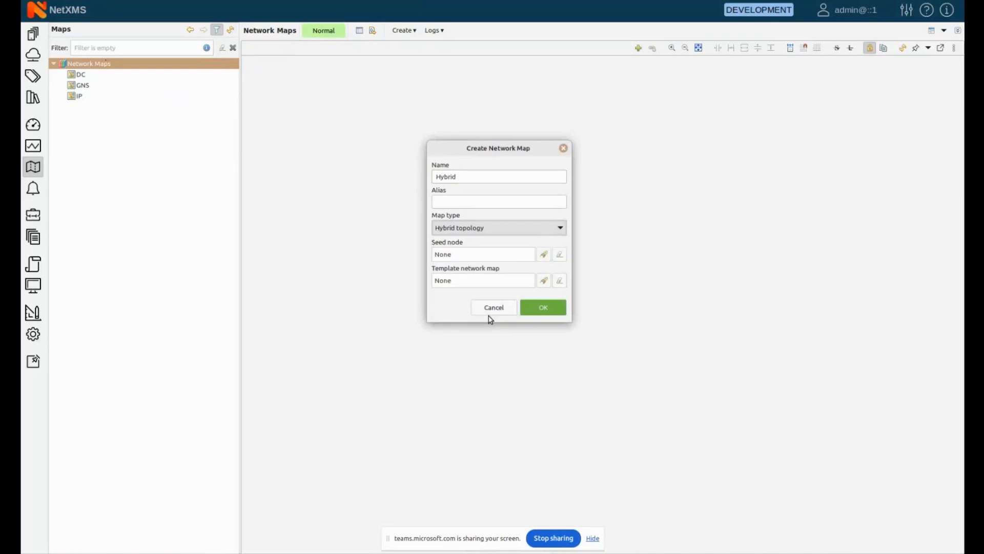
Step: Choose R1 from the GNS container in Infrastructure Services as the seed node and create the map
left_click(544, 255)
left_click(67, 76)
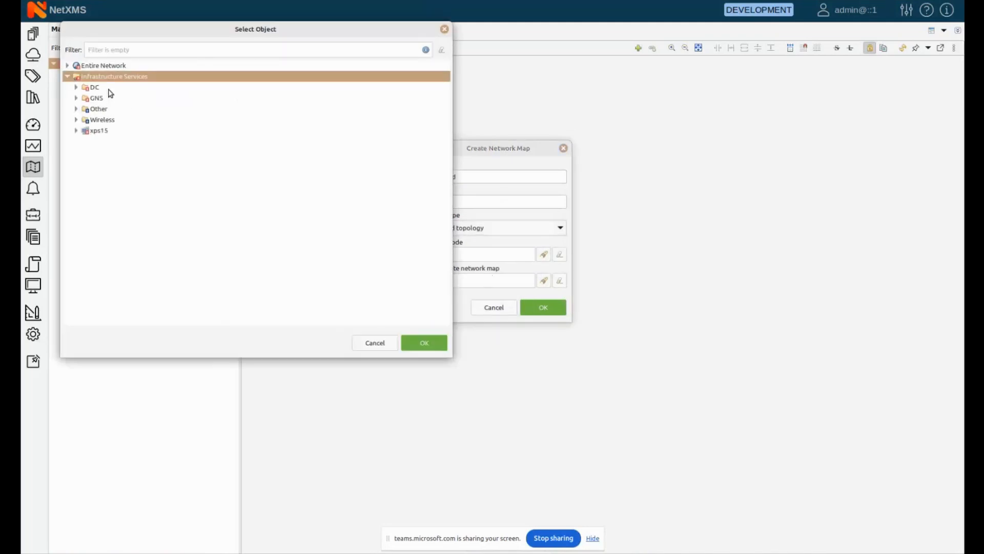
left_click(76, 98)
left_click(108, 121)
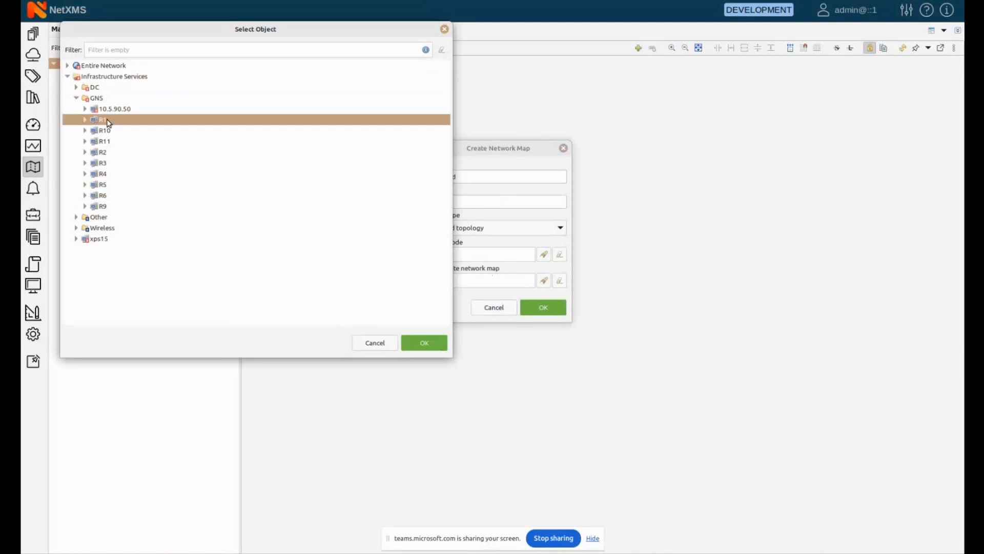
left_click(424, 340)
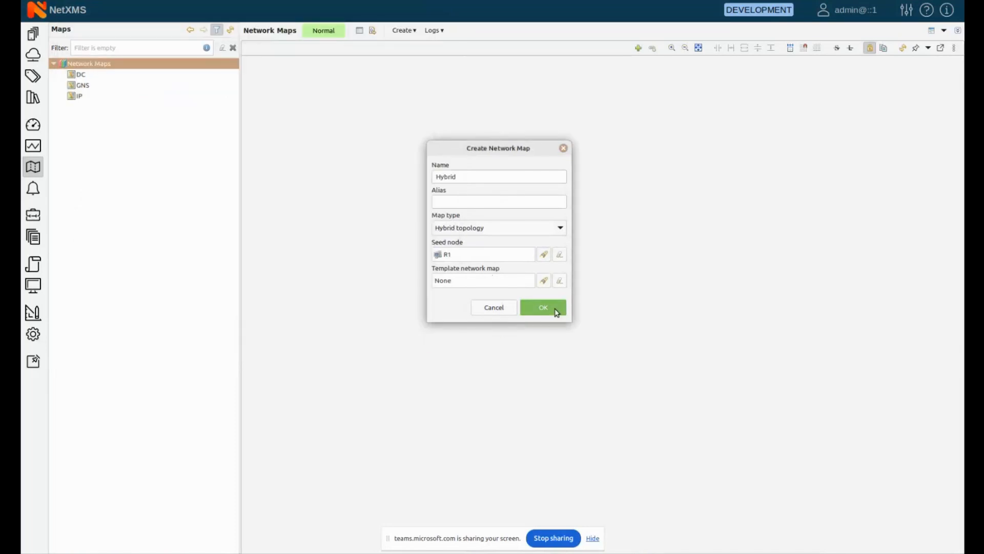
left_click(557, 311)
Step: Add sw-core from the DC container as another seed node of the Hybrid map and apply the change
left_click(95, 97)
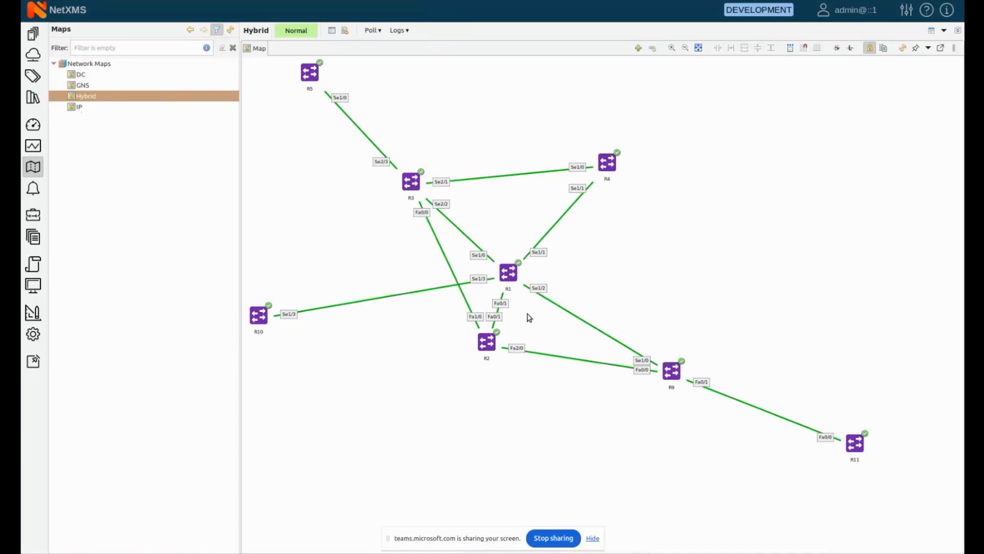
right_click(112, 97)
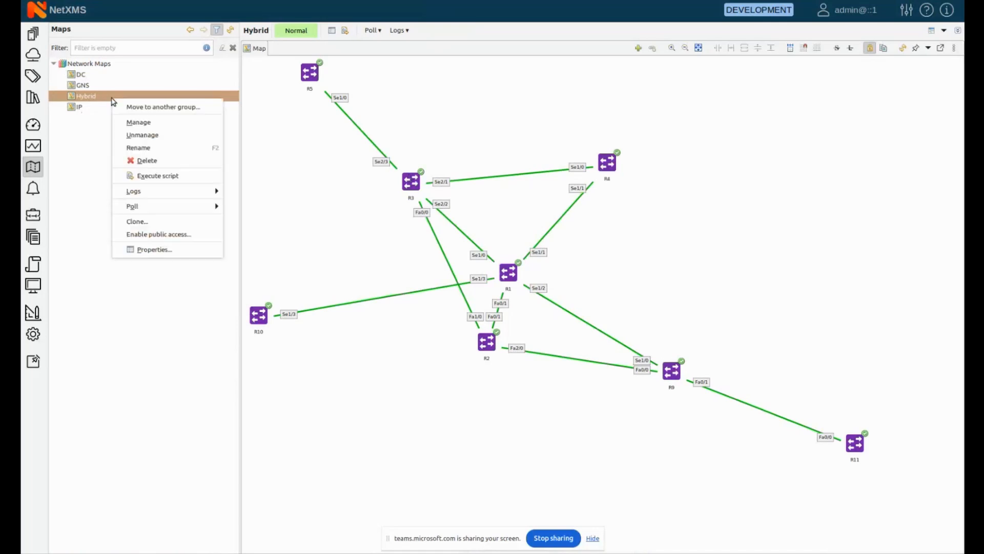
left_click(149, 251)
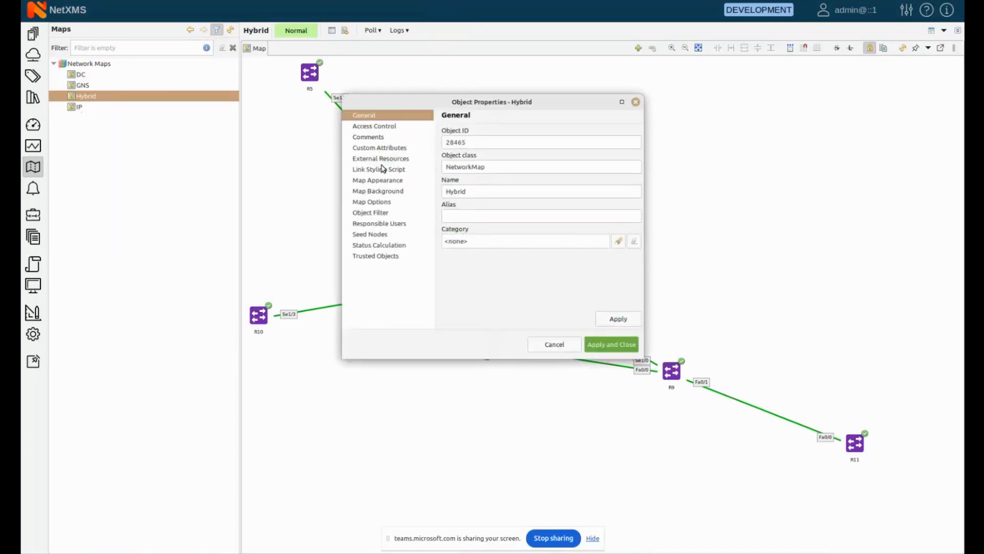
left_click(381, 238)
left_click(568, 302)
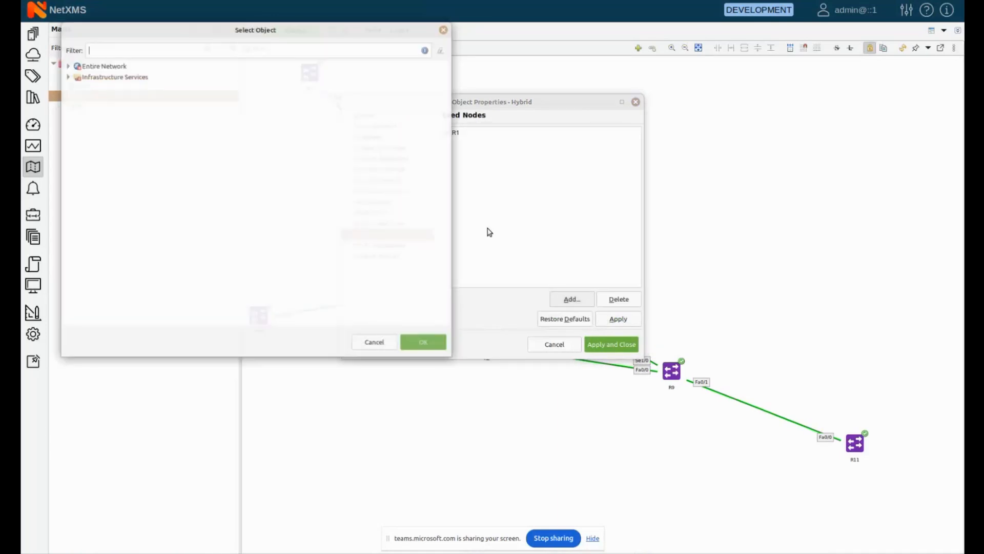
left_click(67, 77)
left_click(76, 88)
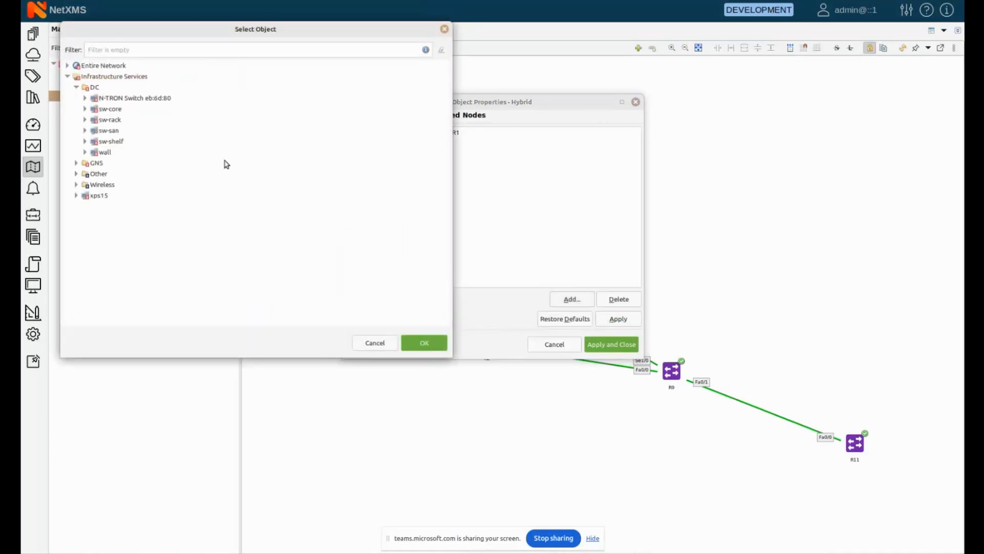
left_click(118, 109)
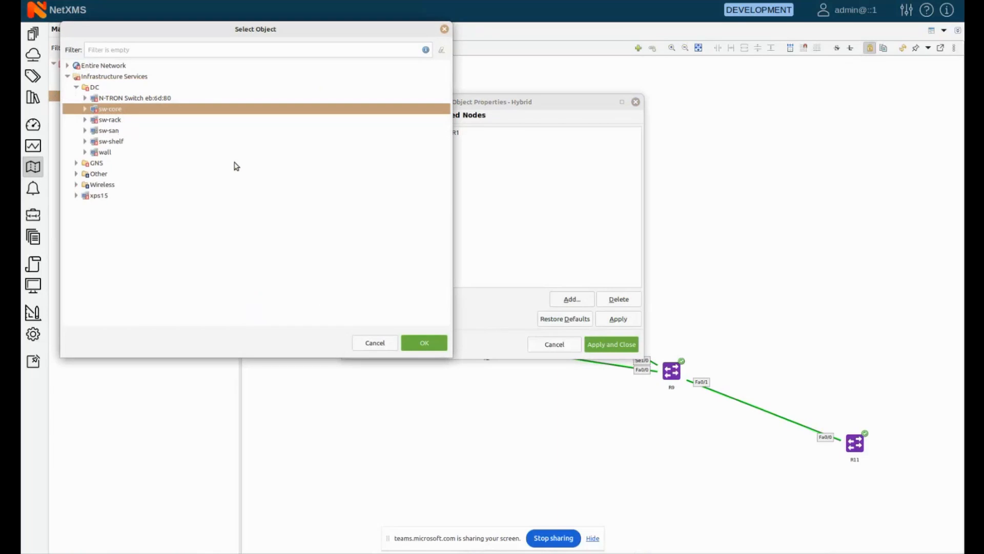
left_click(425, 343)
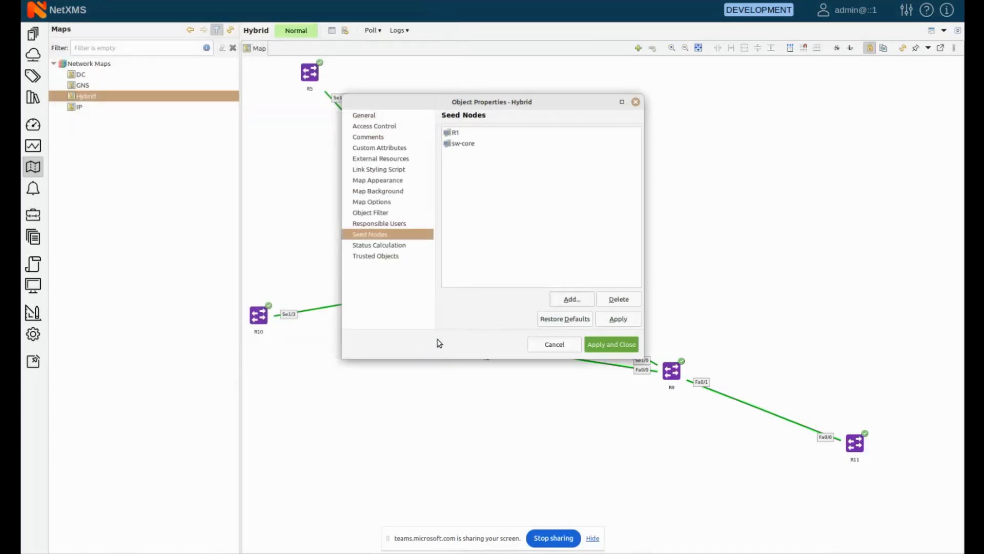
left_click(615, 344)
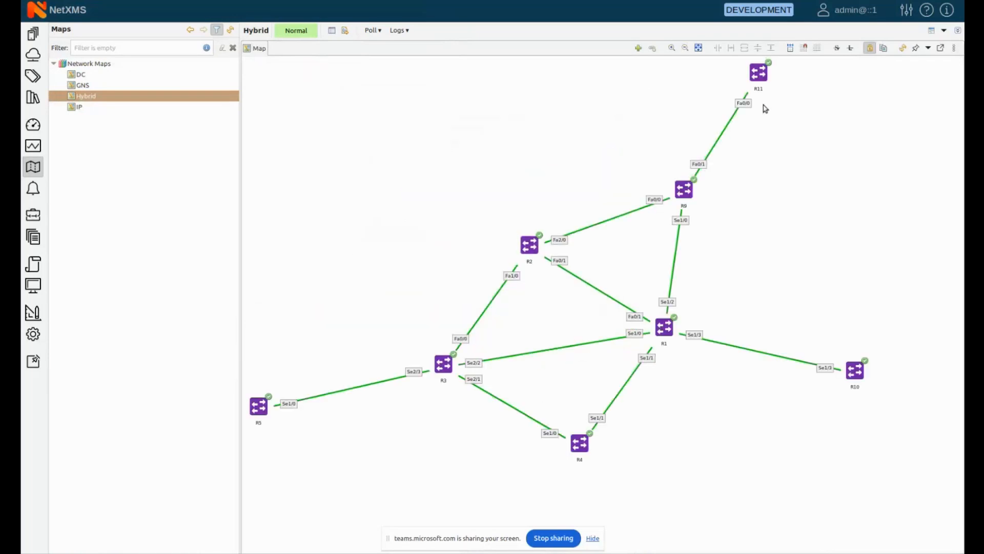
Step: Run a map update poll on the Hybrid map and close the poll output
left_click(381, 30)
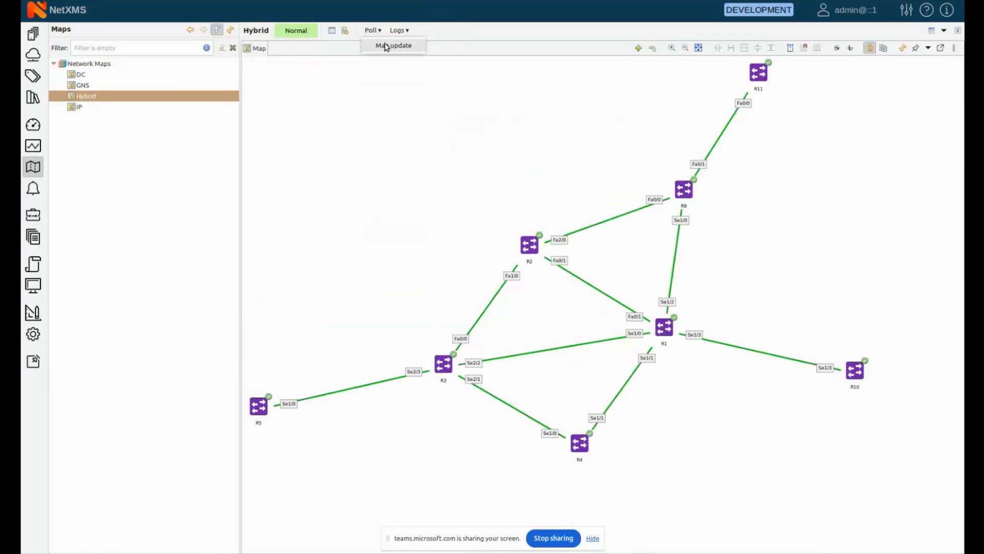
left_click(386, 45)
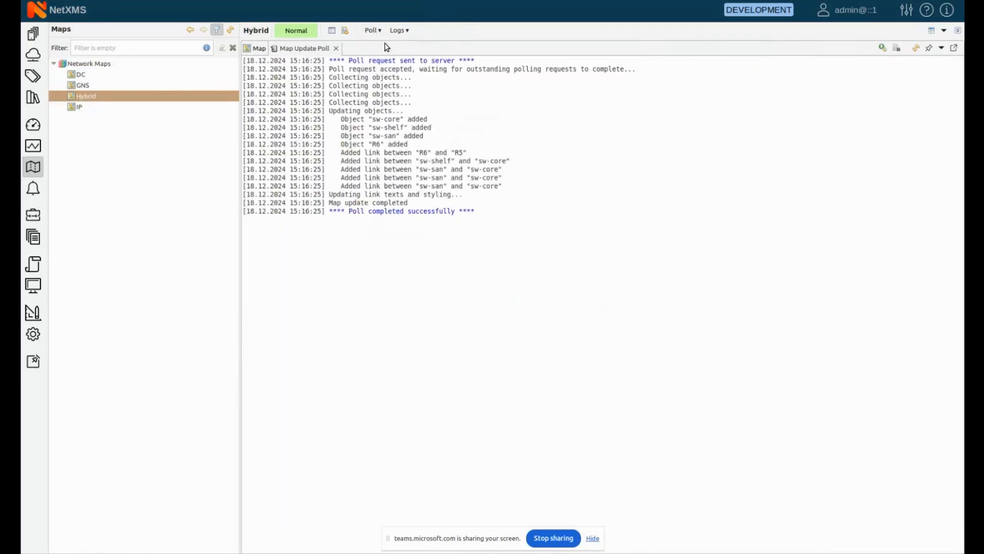
left_click(336, 49)
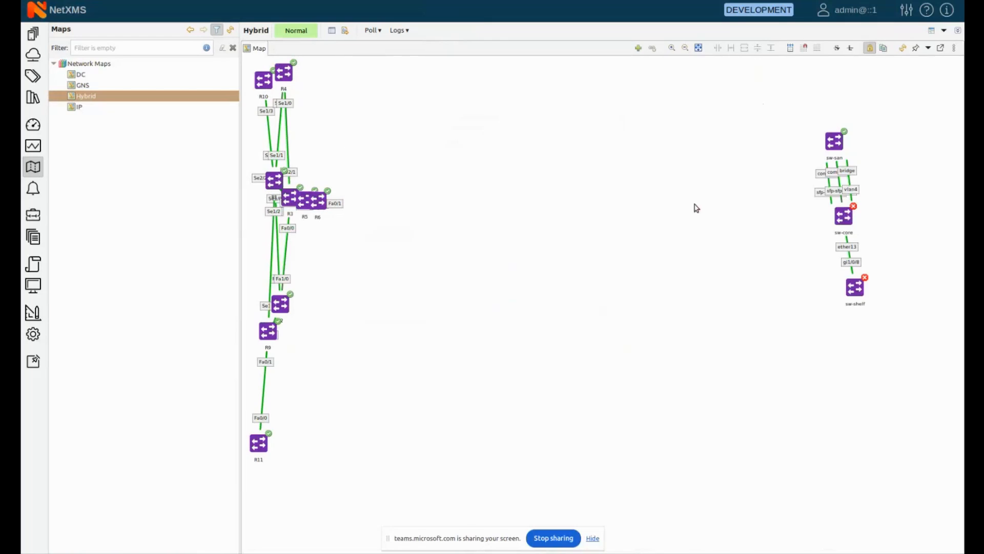
Step: Include end nodes in the Hybrid map's topology options and apply the change
right_click(115, 97)
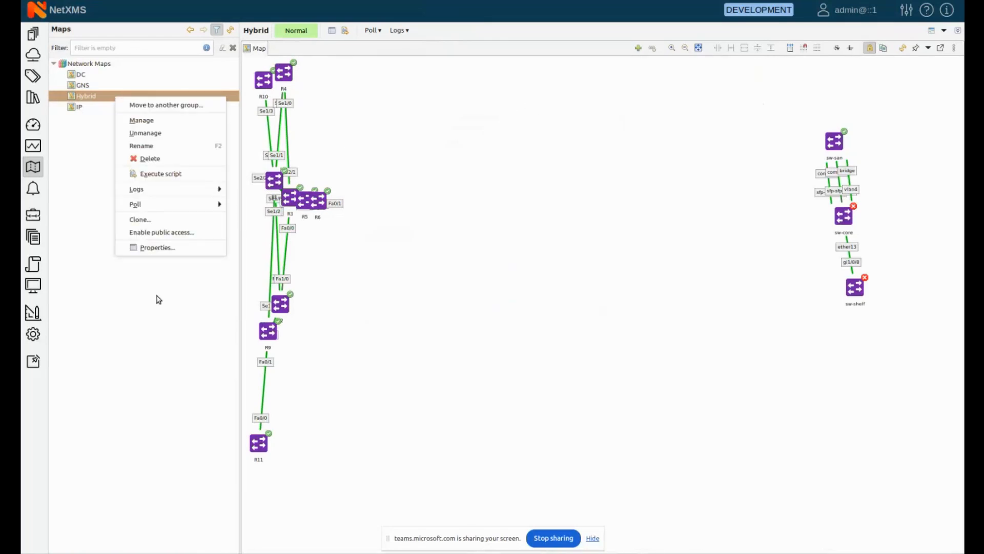
left_click(159, 247)
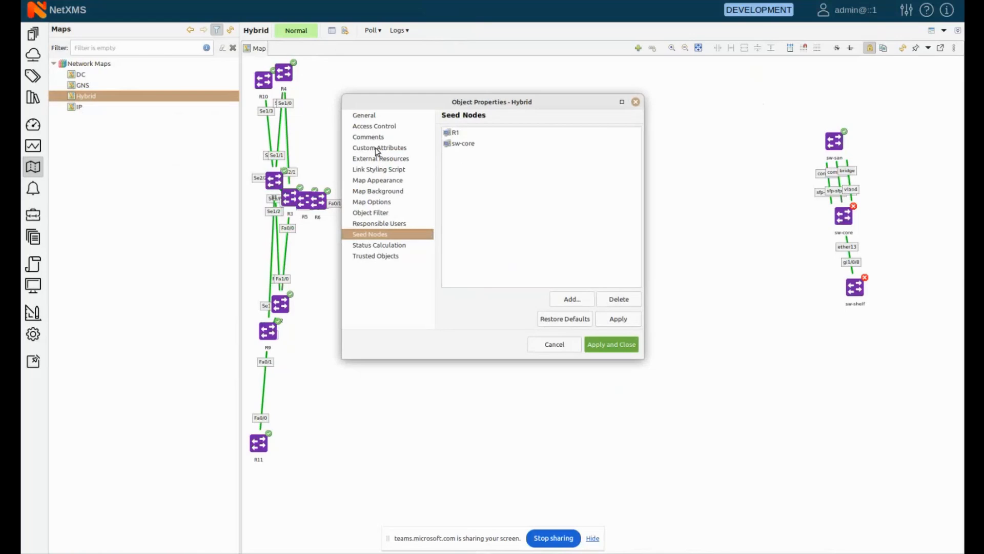
left_click(384, 203)
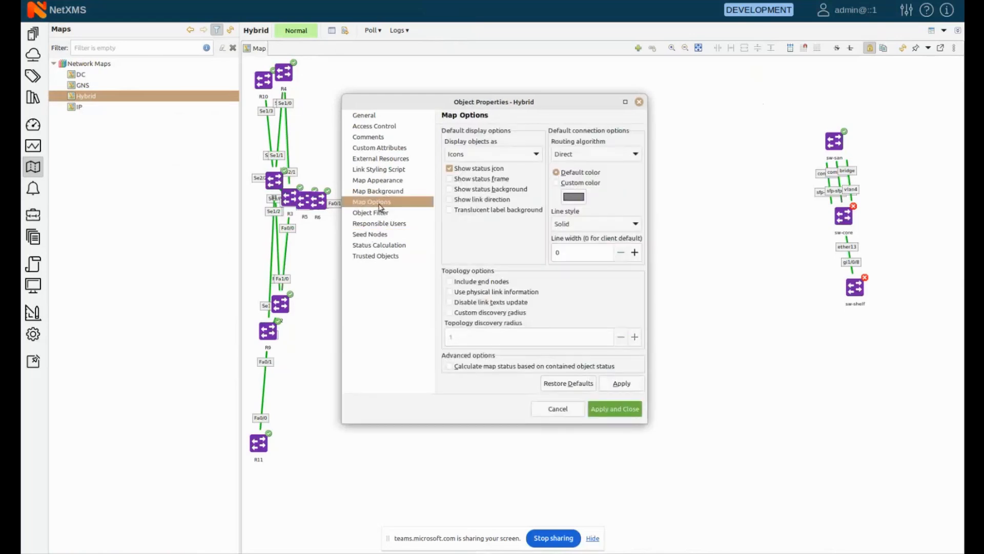
left_click(468, 284)
left_click(616, 411)
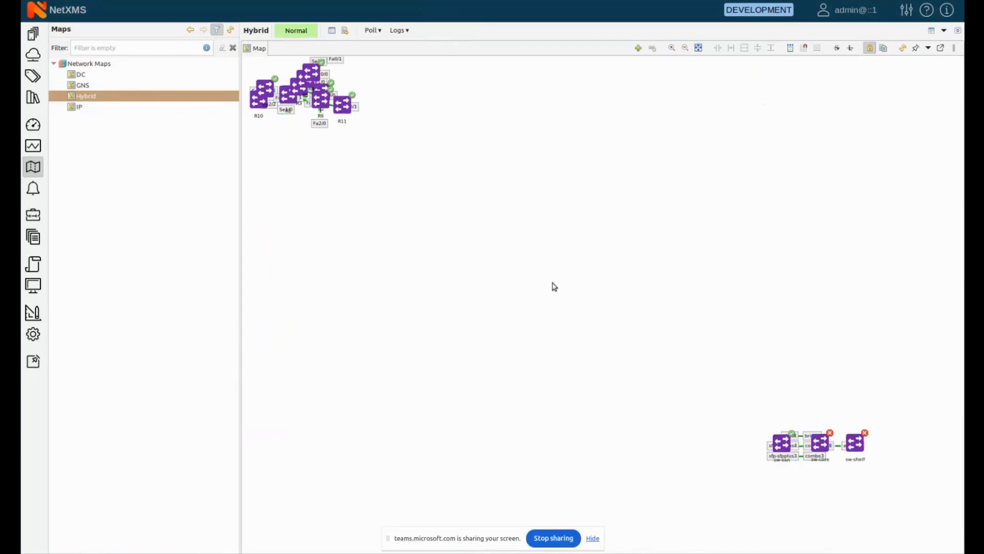
Step: Poll the Hybrid map for an update with end nodes included, and close the poll output
left_click(373, 31)
left_click(384, 47)
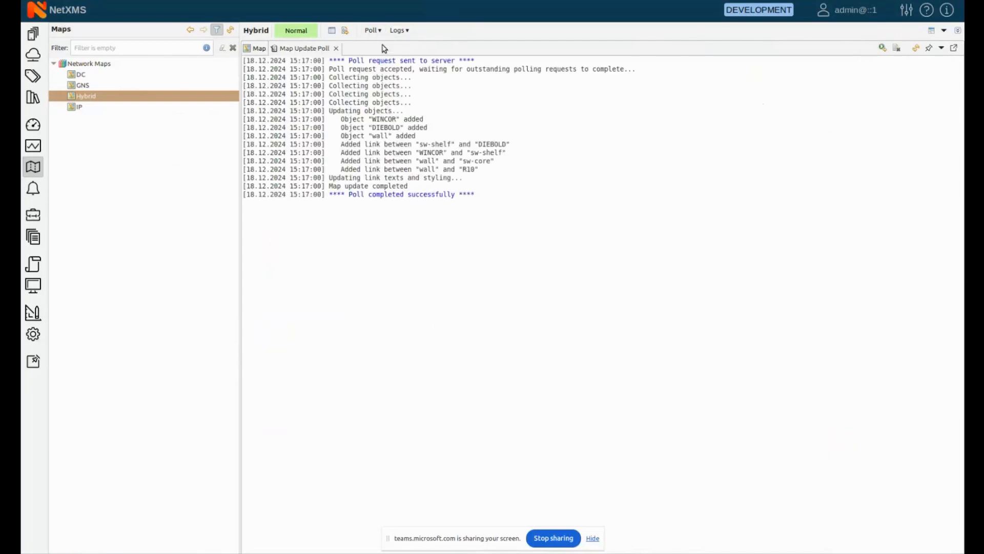
left_click(336, 48)
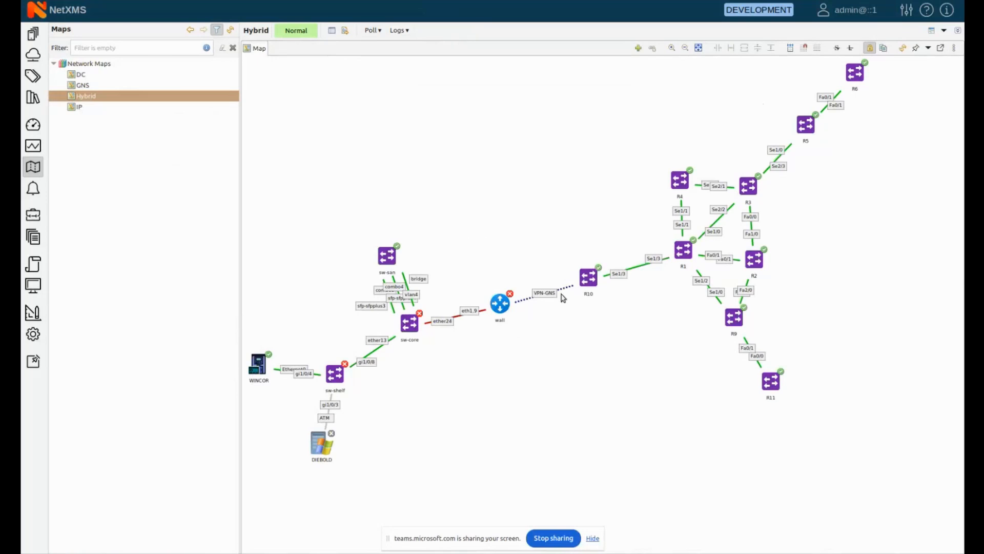
Step: Examine the R10 and wall nodes at the two ends of the VPN-GNS link on the Hybrid map
left_click(590, 280)
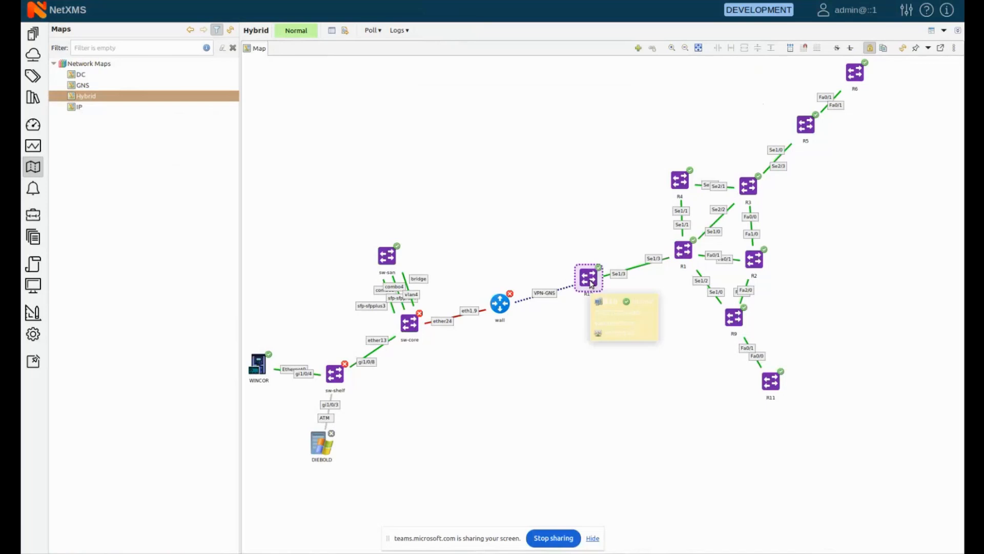
left_click(510, 303)
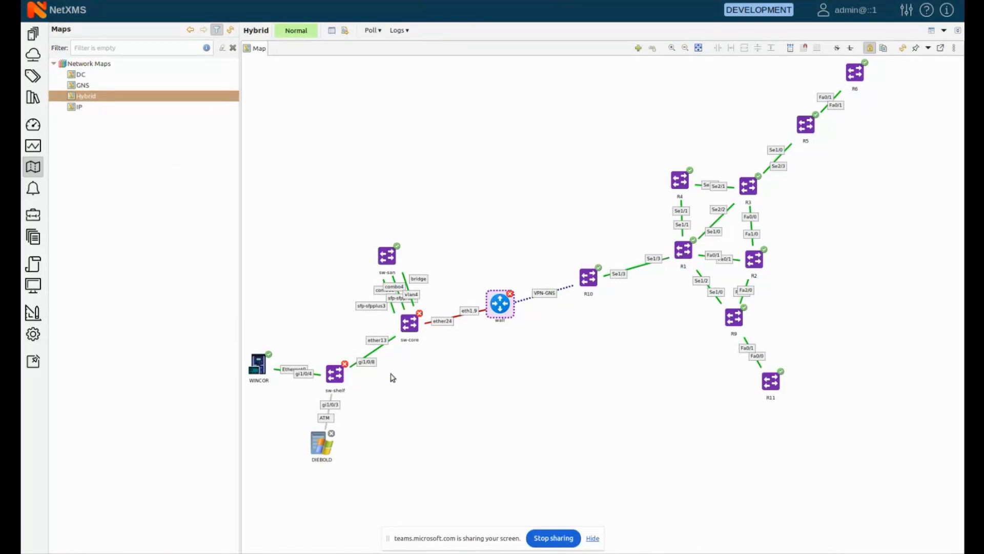
left_click(499, 366)
Step: Create a container named Clients under Infrastructure Services in the Infrastructure view
left_click(33, 33)
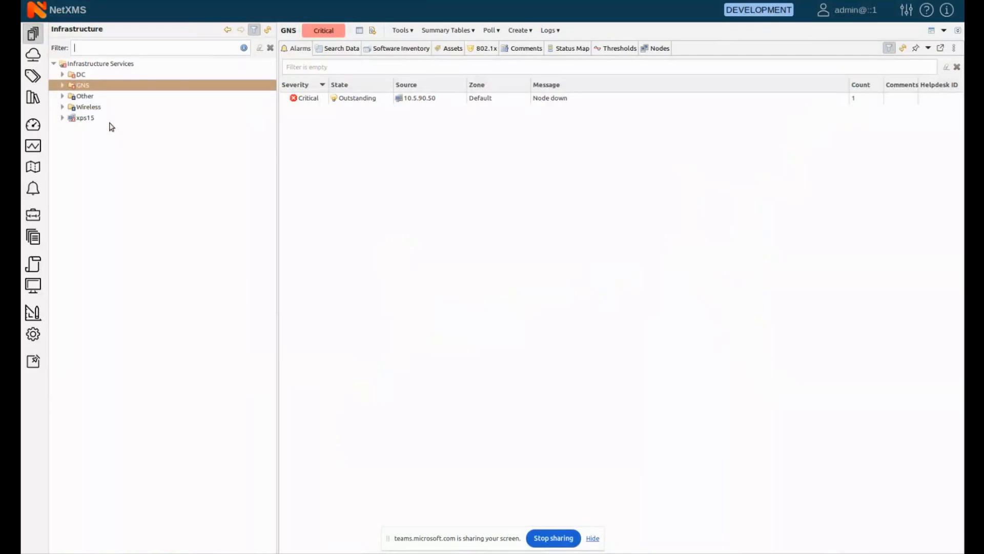
left_click(105, 65)
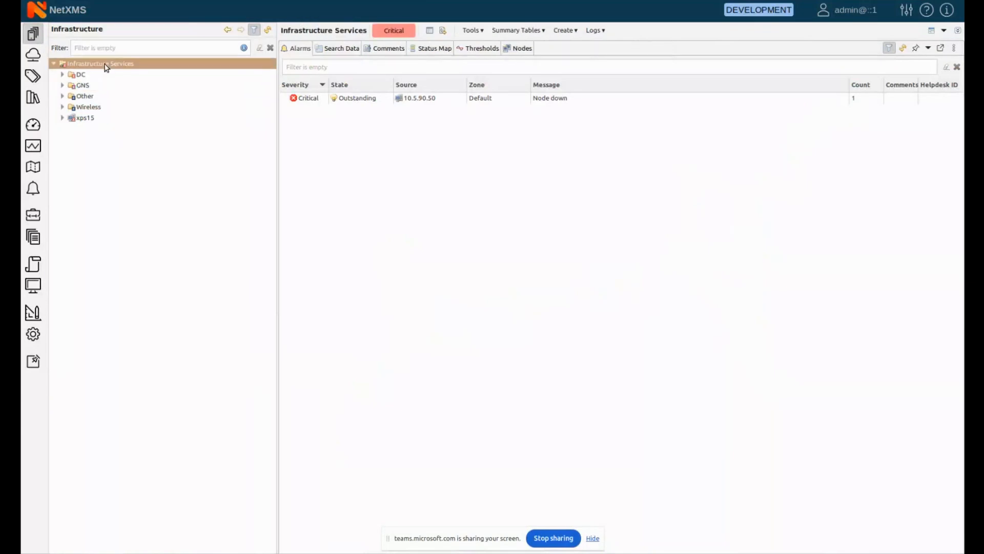
right_click(105, 65)
mouse_move(131, 73)
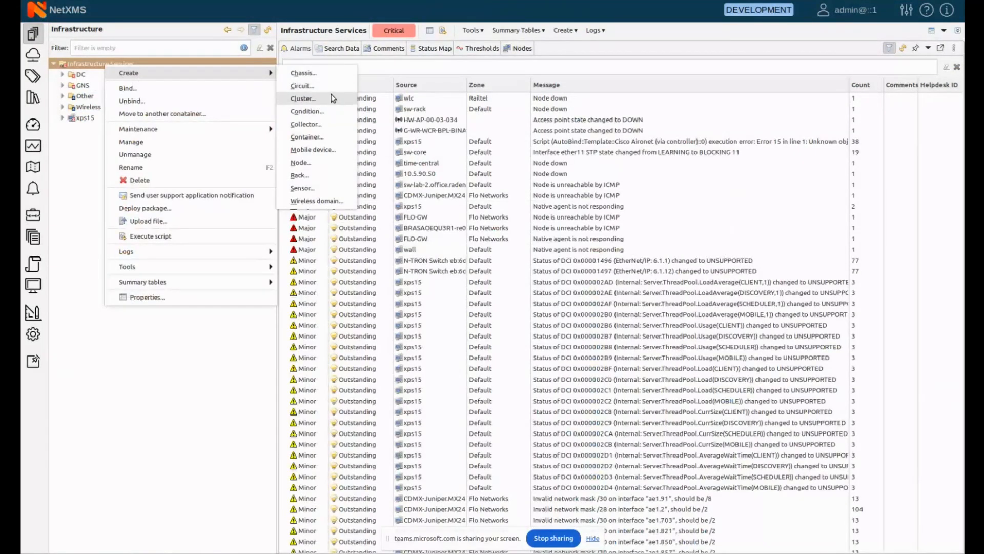
left_click(325, 136)
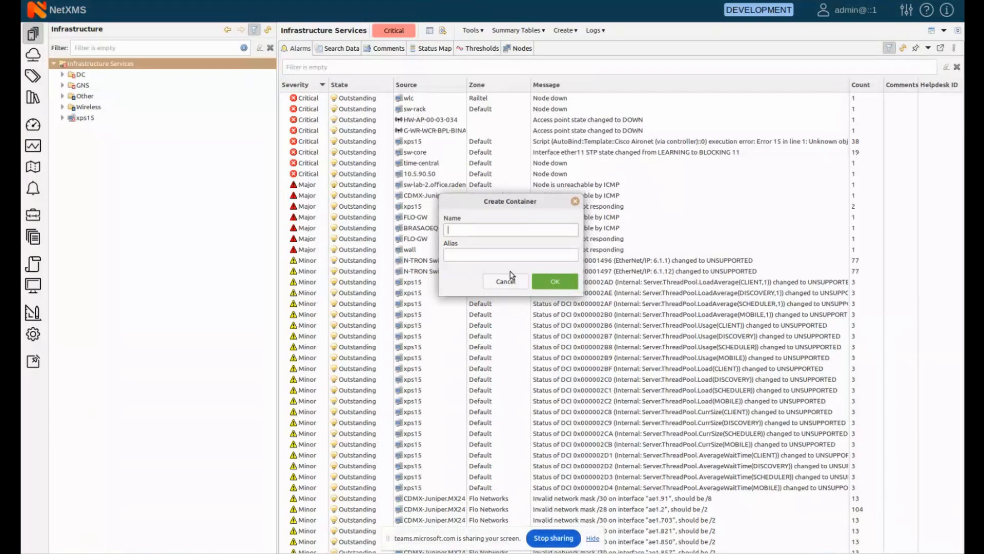
type("Clients")
left_click(554, 281)
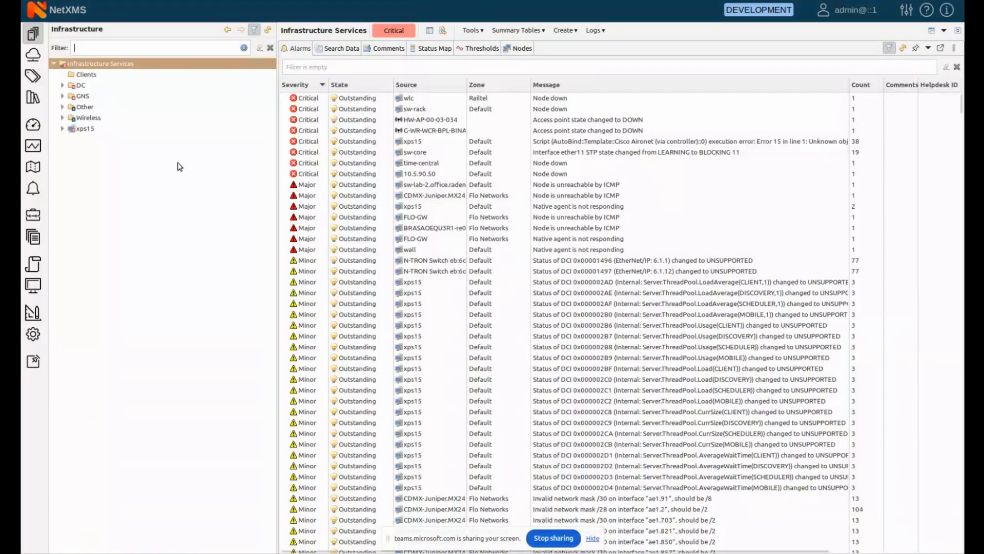
Step: Create a container named Client-1 inside the Clients container
right_click(87, 75)
mouse_move(123, 85)
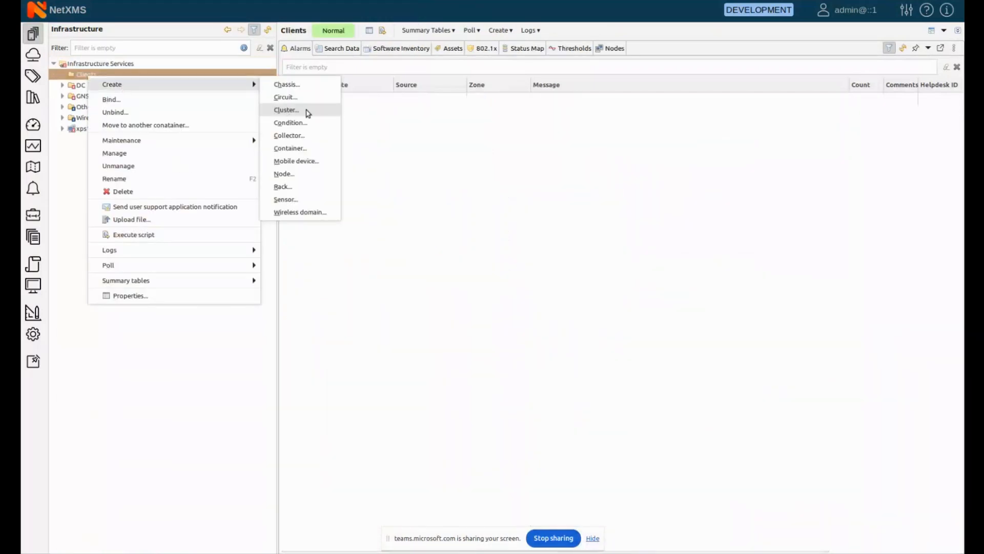
left_click(314, 148)
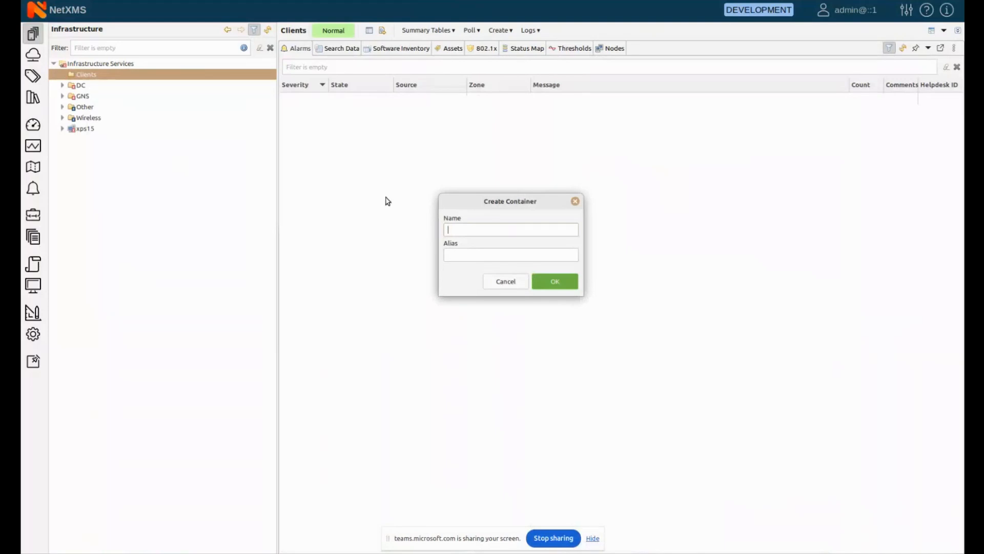
type("Client")
key("Return")
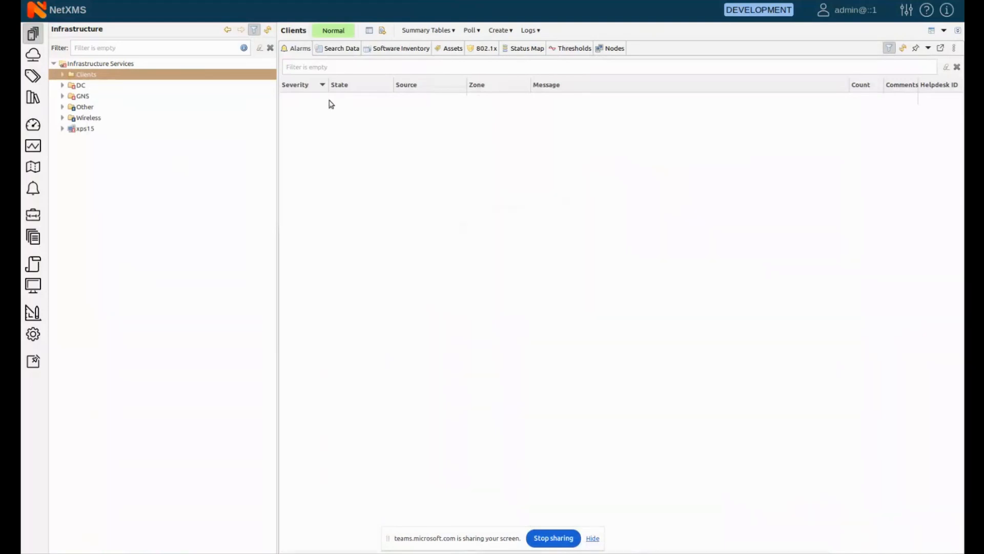
Step: Bind the nodes R10 and R11 from the GNS container to the Client-1 container
left_click(62, 74)
left_click(94, 88)
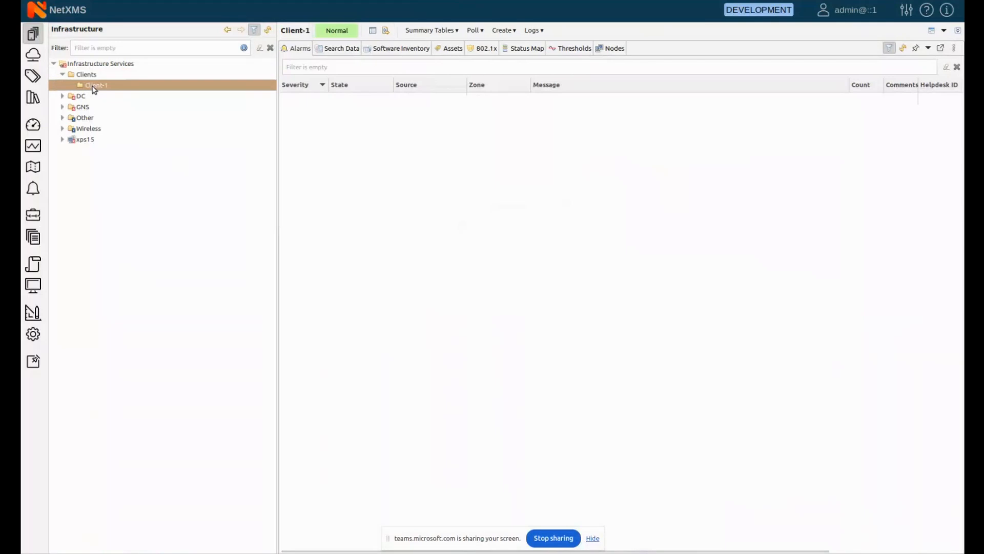
right_click(93, 87)
left_click(154, 112)
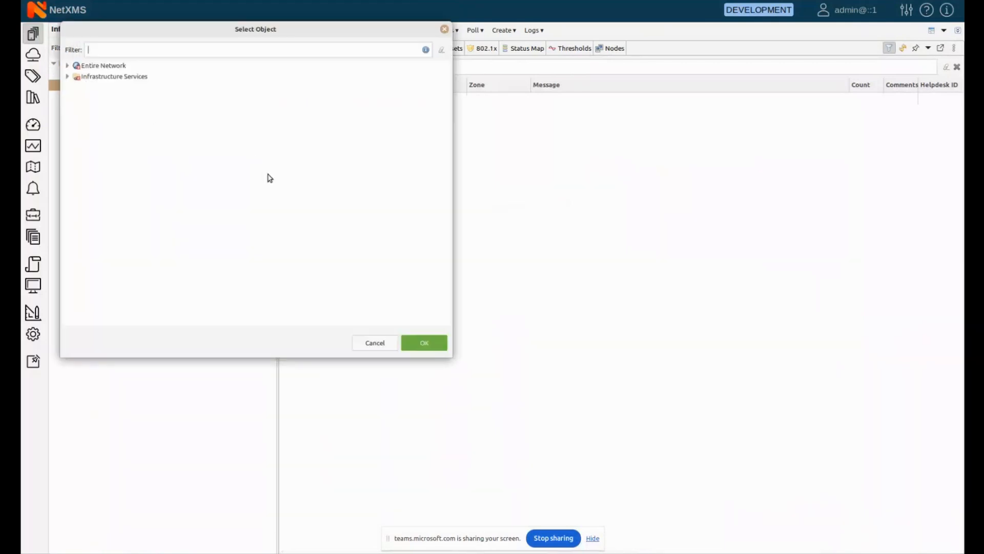
left_click(67, 76)
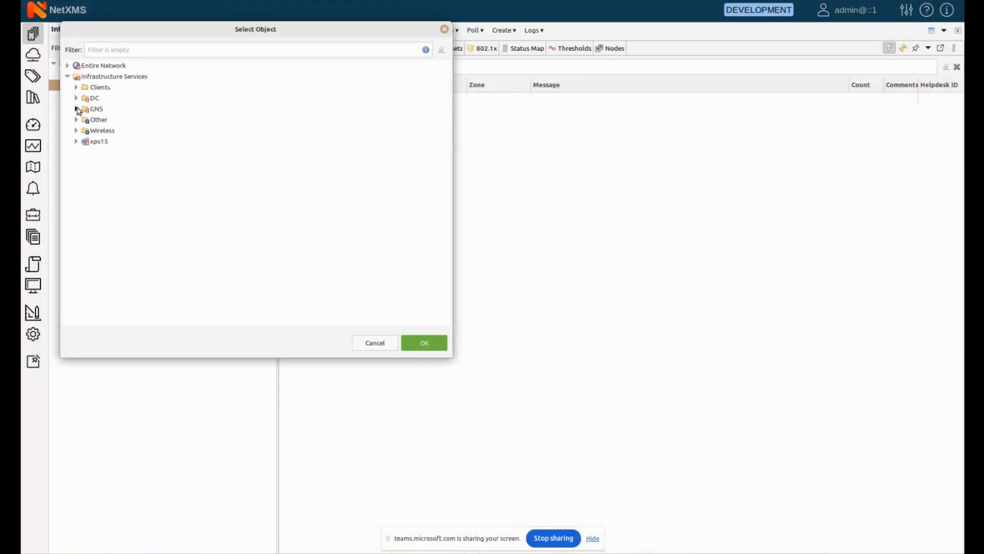
left_click(76, 109)
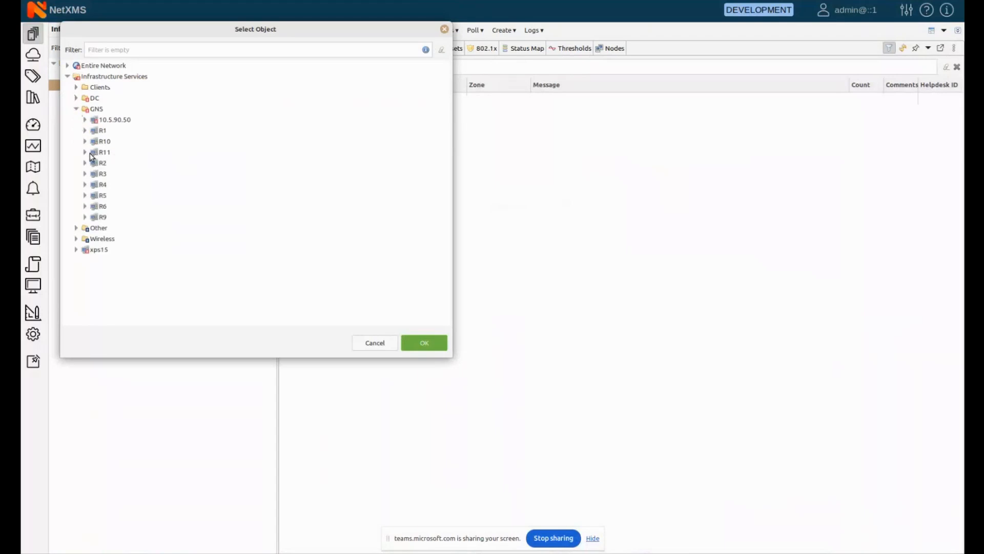
left_click(104, 153)
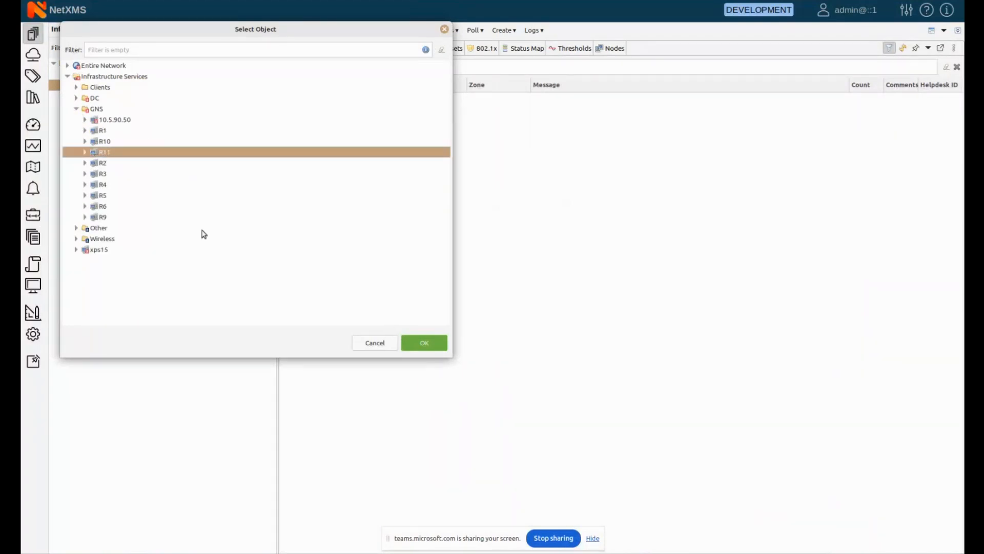
left_click(106, 142, "ctrl")
left_click(425, 344)
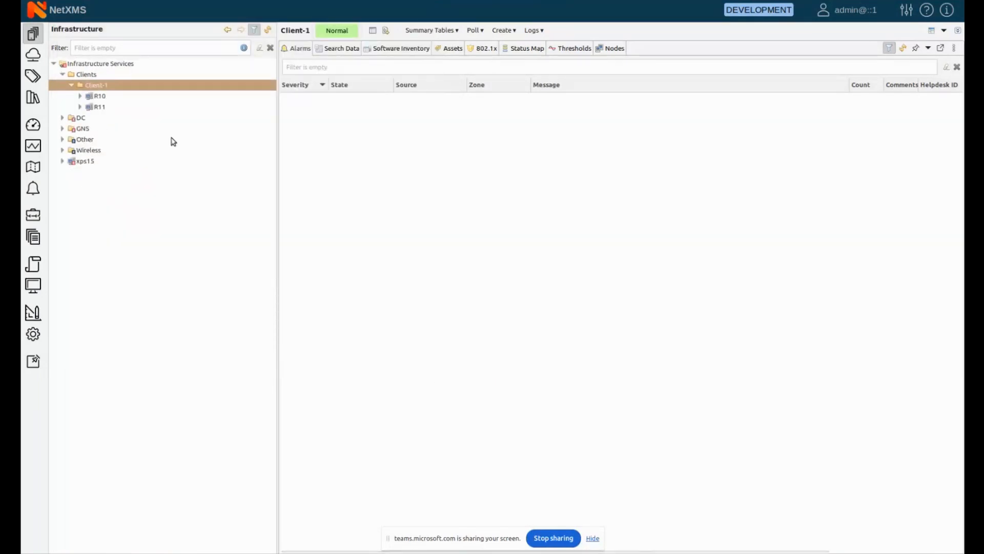
double_click(93, 85)
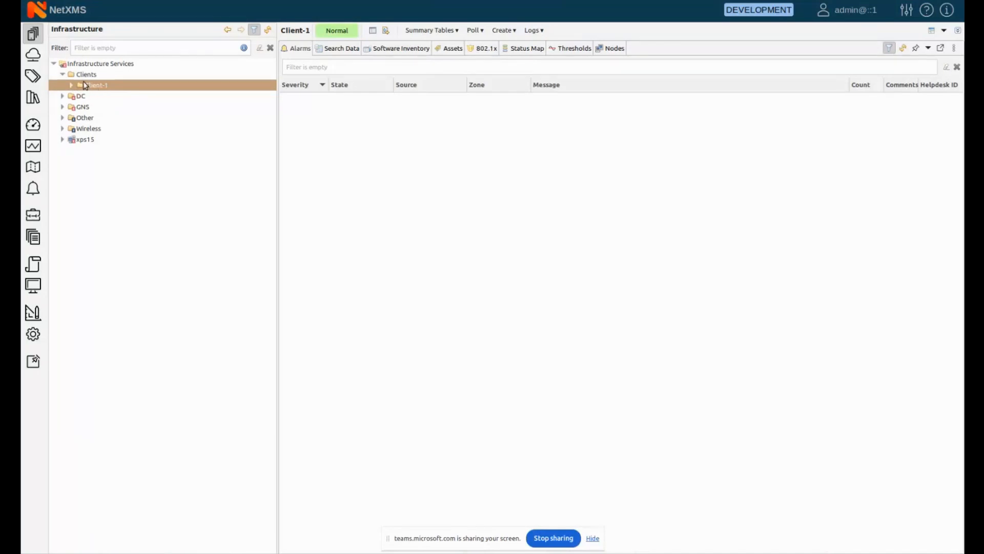
Step: Create a container named Client-2 inside the Clients container
right_click(87, 76)
mouse_move(108, 84)
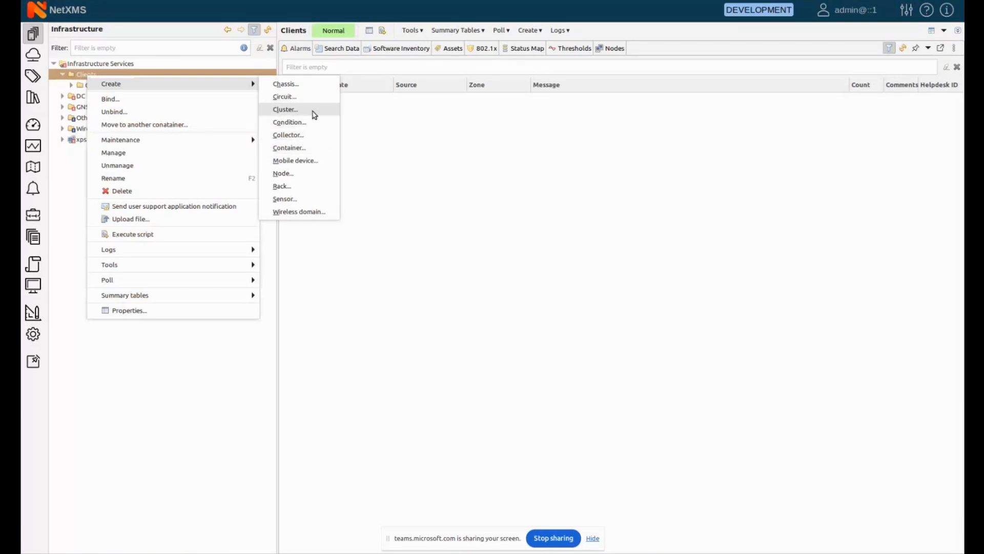
left_click(318, 147)
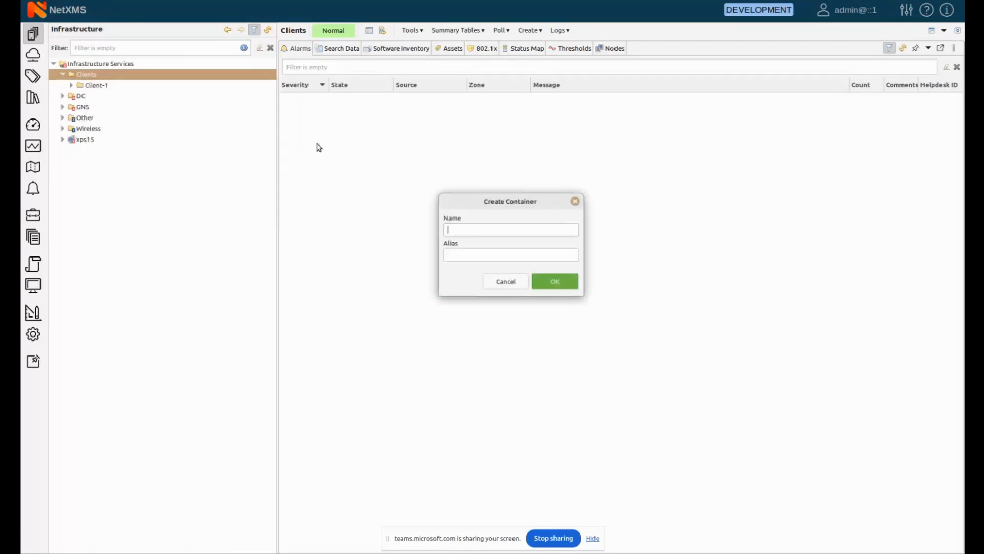
type("Client-2")
key("Return")
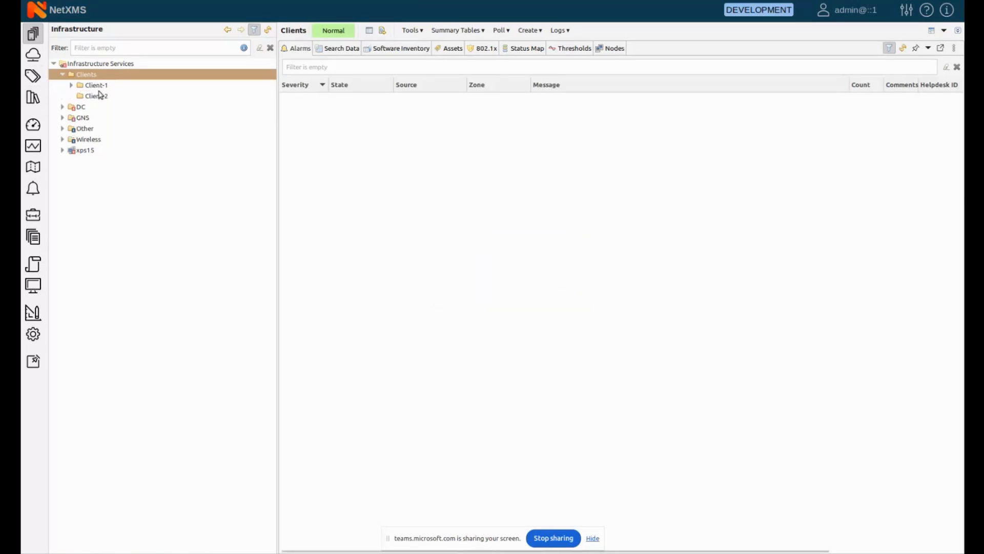
Step: Create a circuit named C! inside the Client-2 container
left_click(97, 96)
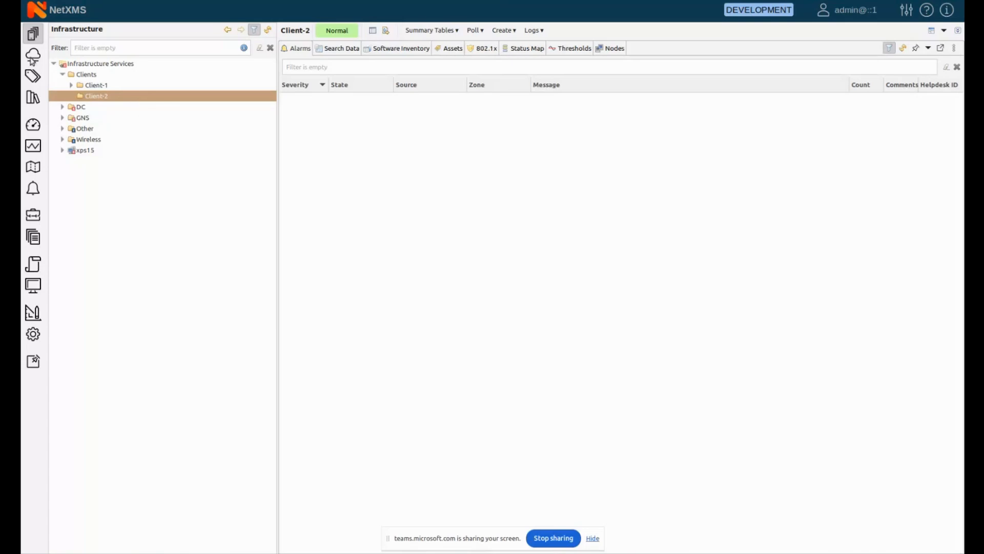
right_click(109, 96)
mouse_move(165, 105)
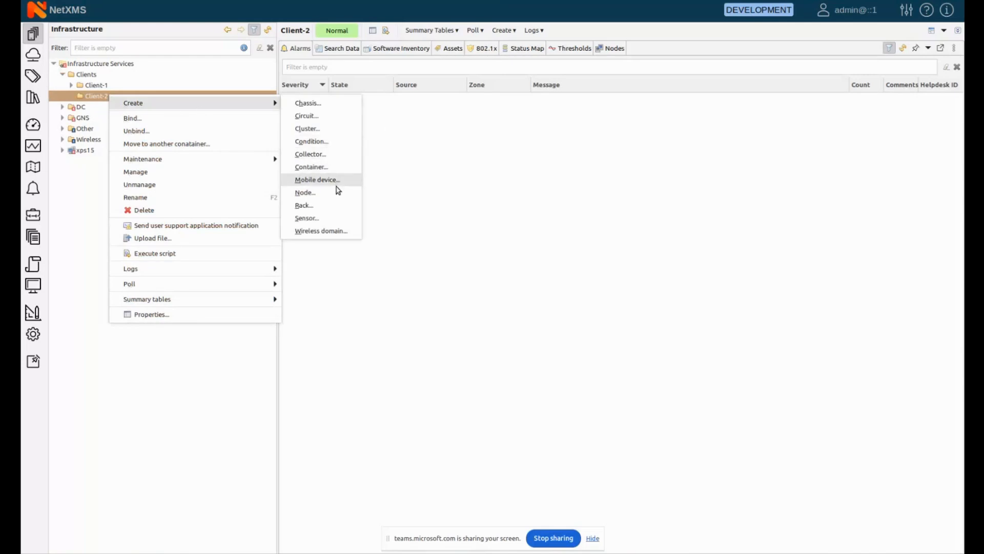
left_click(329, 118)
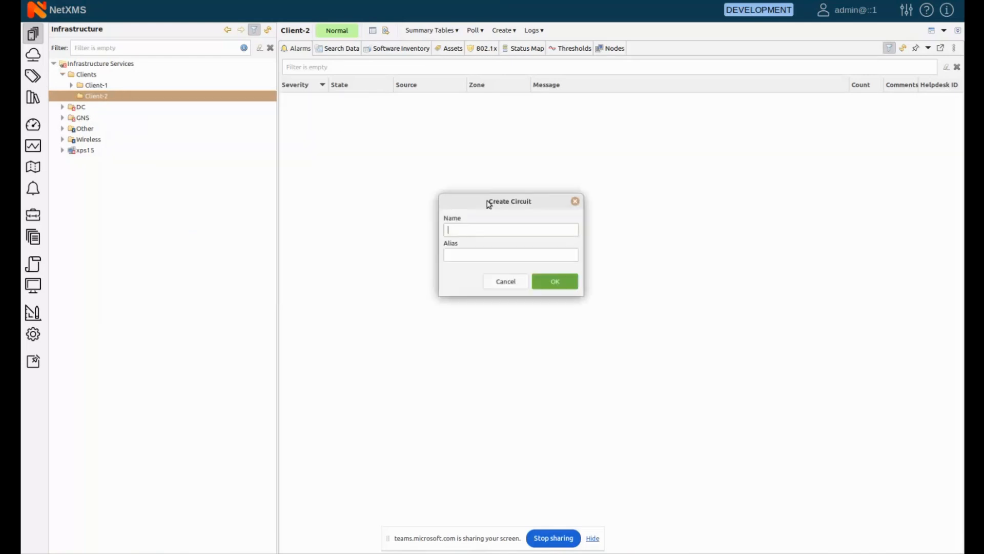
type("cl")
key("Return")
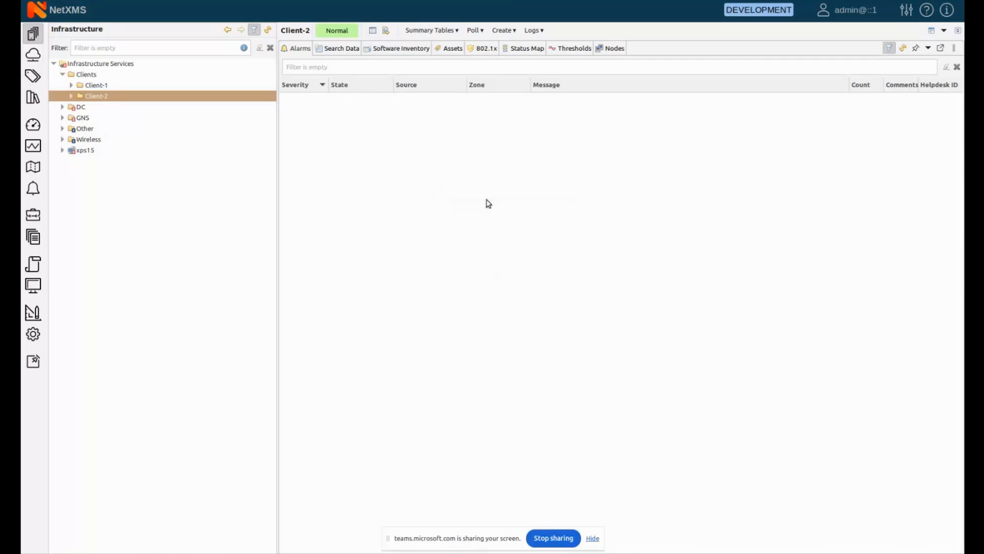
Step: Rename the circuit under Client-2 as C1
left_click(72, 96)
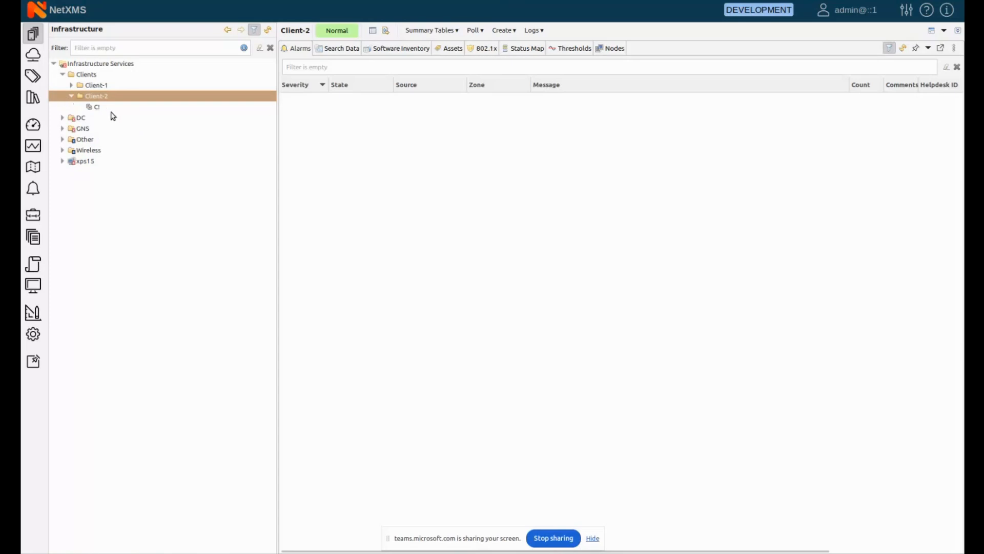
left_click(105, 108)
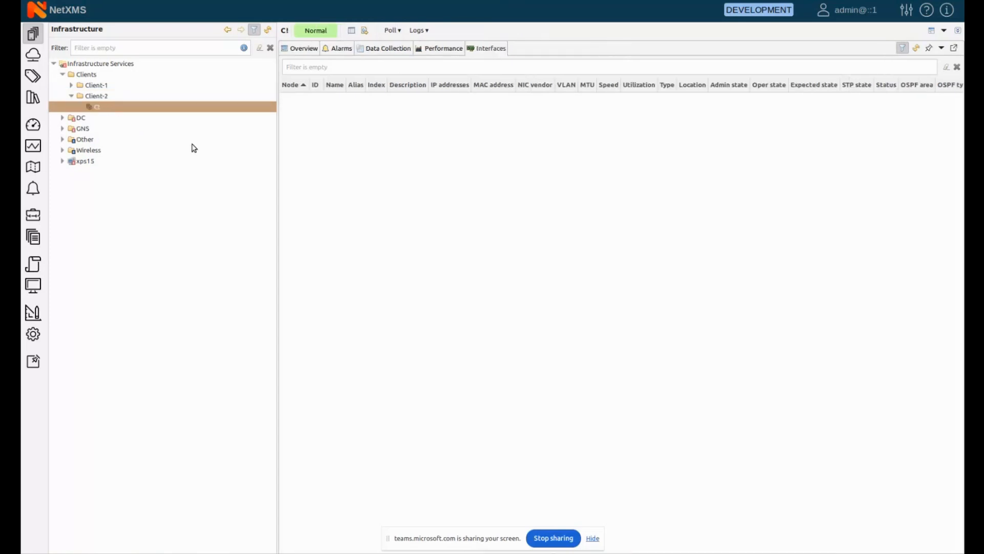
key("F2")
key("BackSpace")
type("1")
key("Return")
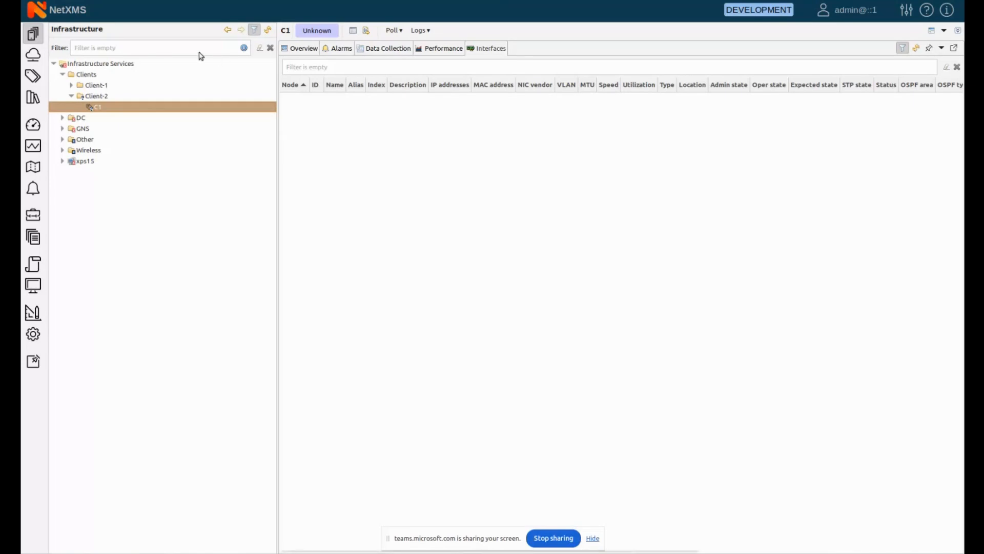
Step: Bind interface Fa0/0 of R1 and interface Fa0/1 of R2 from the GNS container to circuit C1
right_click(139, 111)
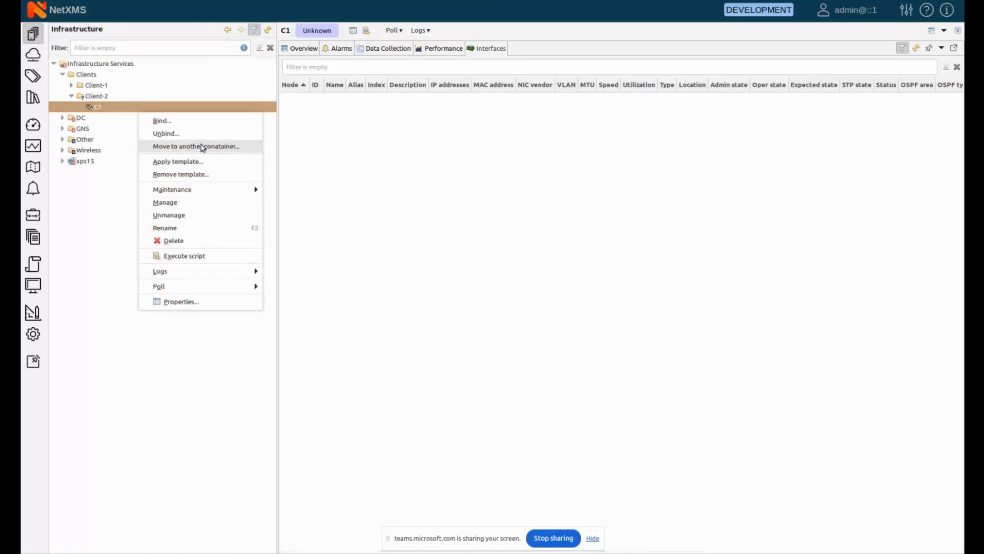
left_click(183, 122)
left_click(77, 77)
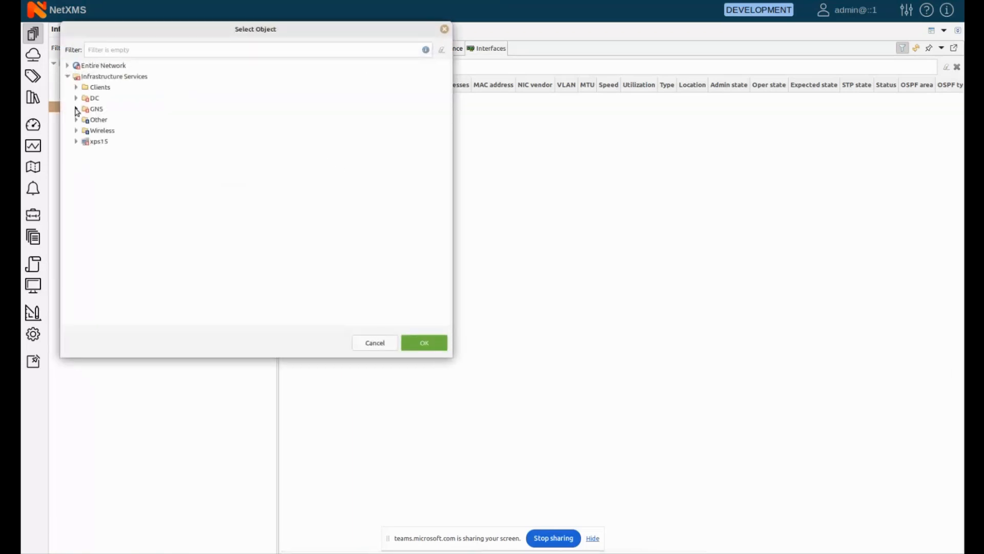
left_click(77, 109)
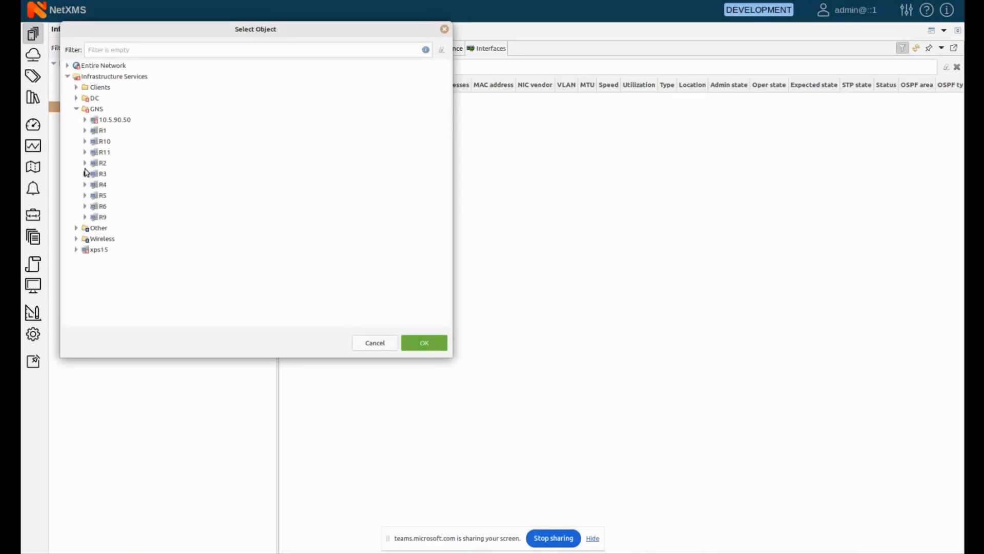
left_click(85, 130)
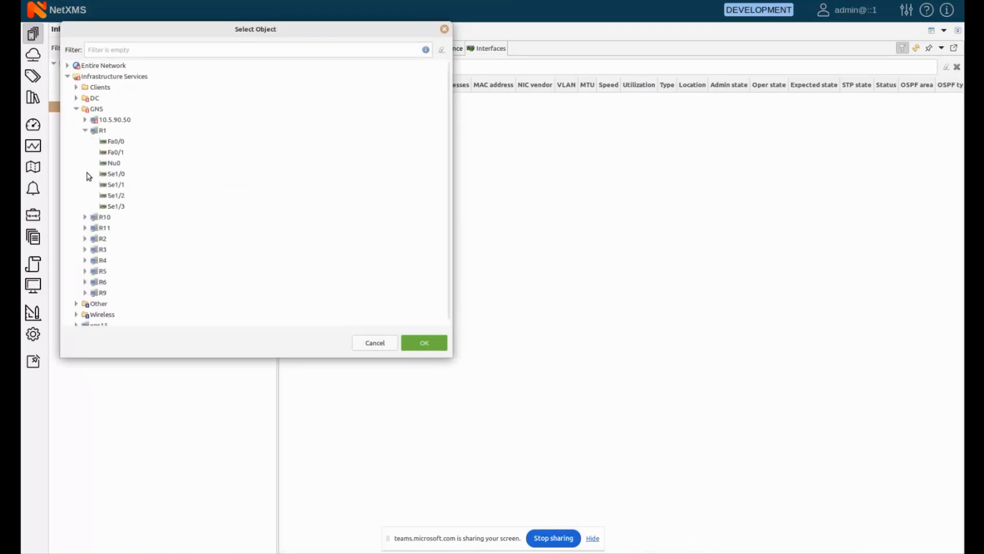
left_click(115, 142)
left_click(86, 238)
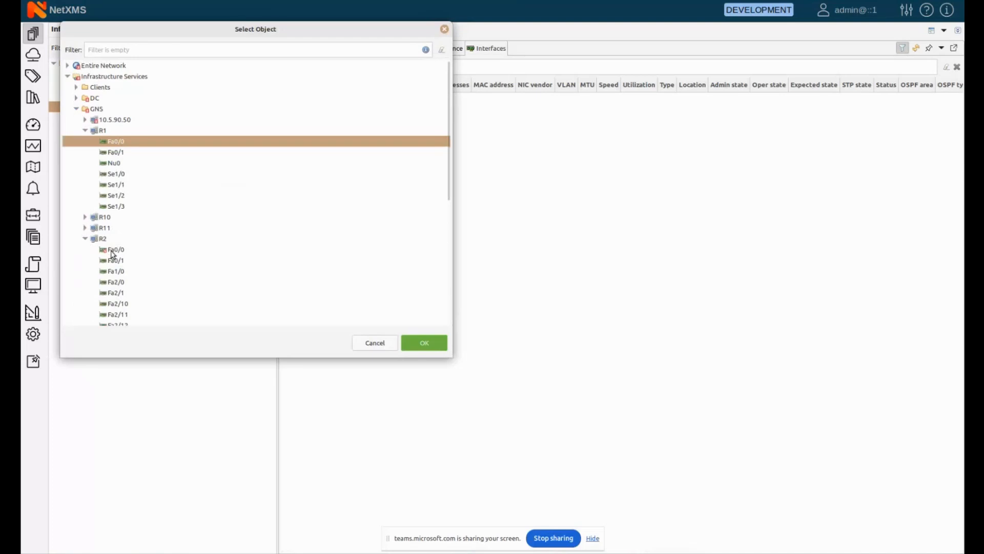
left_click(122, 262, "ctrl")
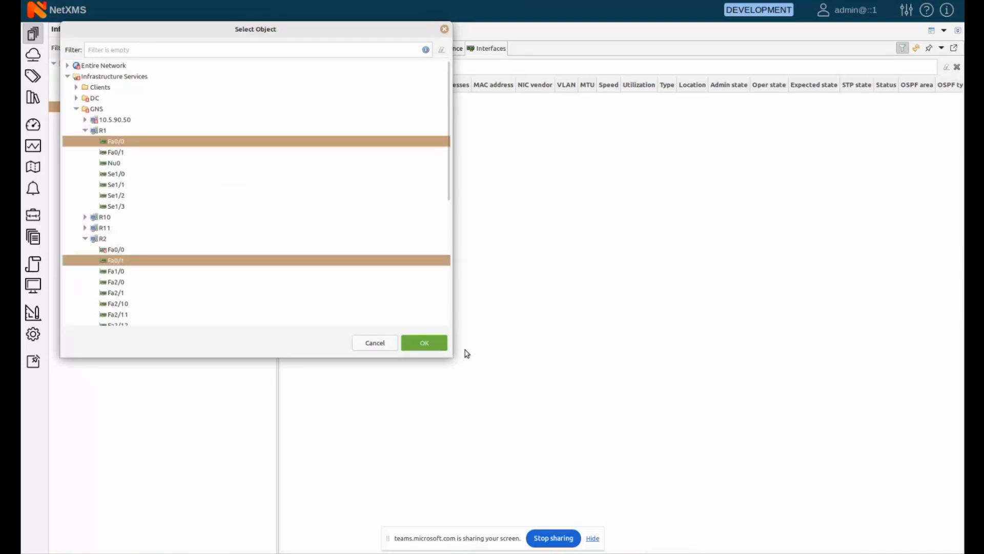
left_click(424, 342)
left_click(80, 107)
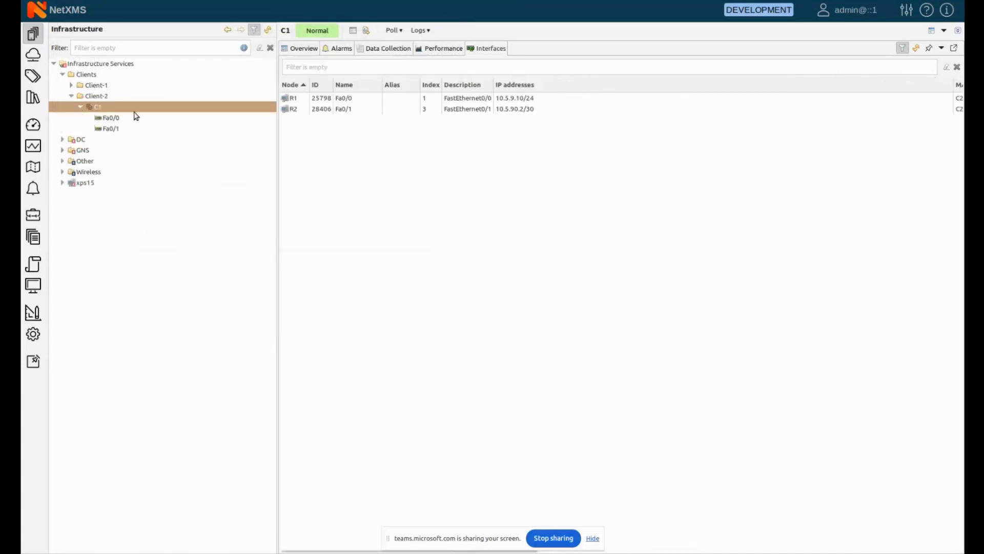
Step: Examine the overview of Fa0/0 under C1 and the R1 and R2 entries in the circuit's interface list
left_click(117, 119)
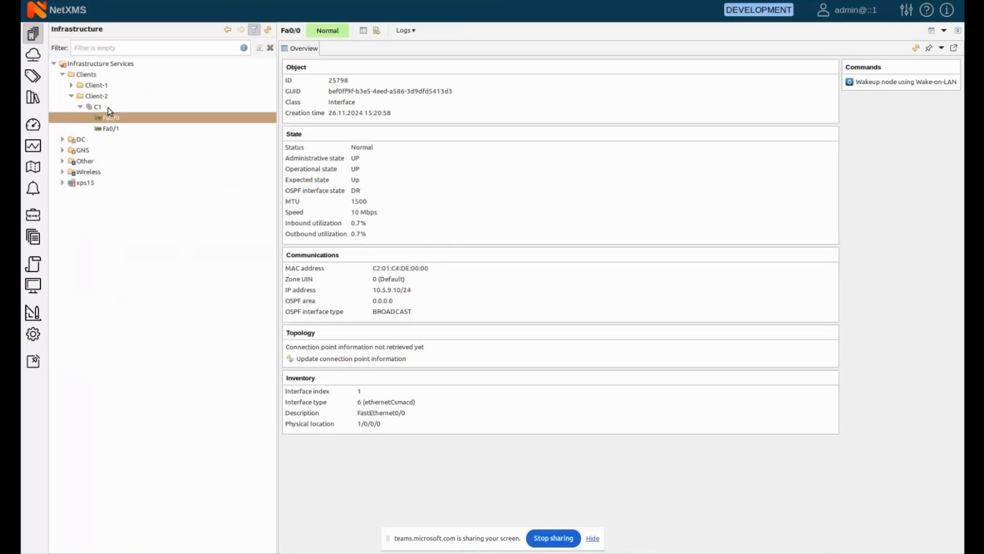
left_click(108, 107)
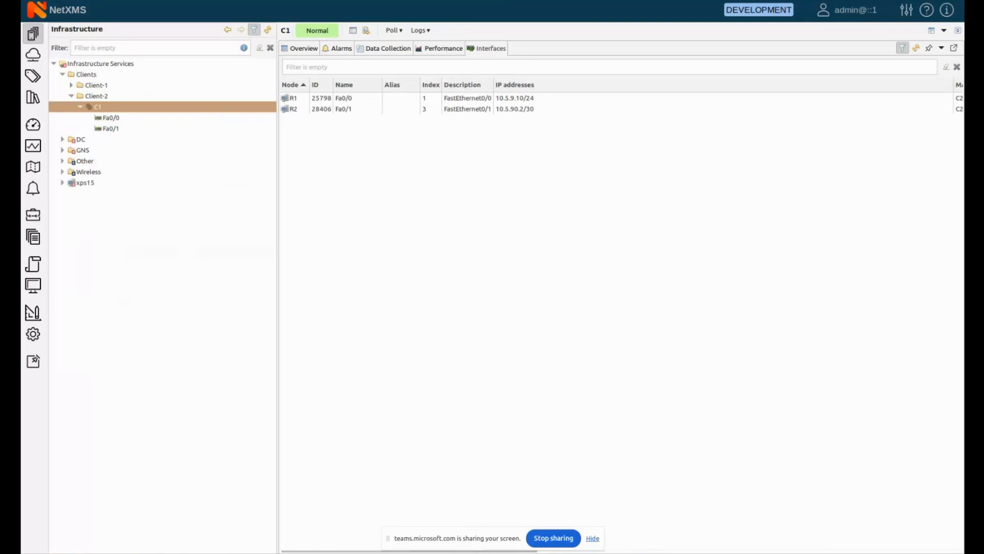
left_click_drag(952, 83, 568, 84)
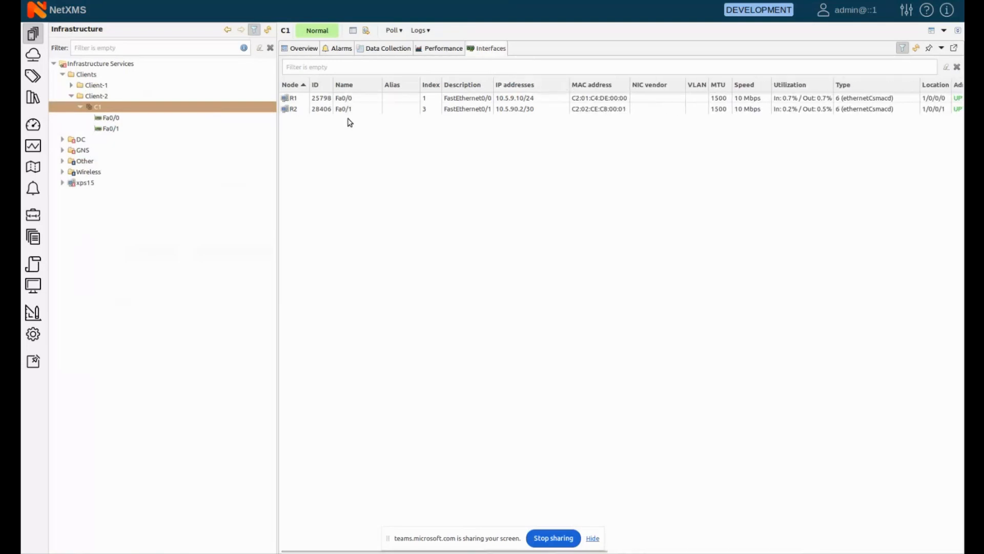
left_click(291, 99)
left_click(296, 110)
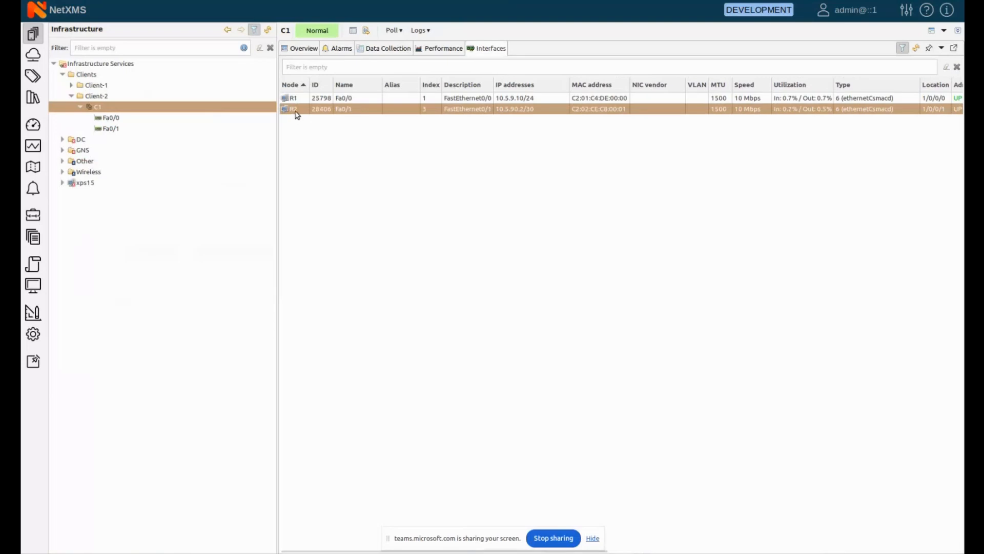
left_click(299, 100)
left_click(305, 110)
left_click(347, 100)
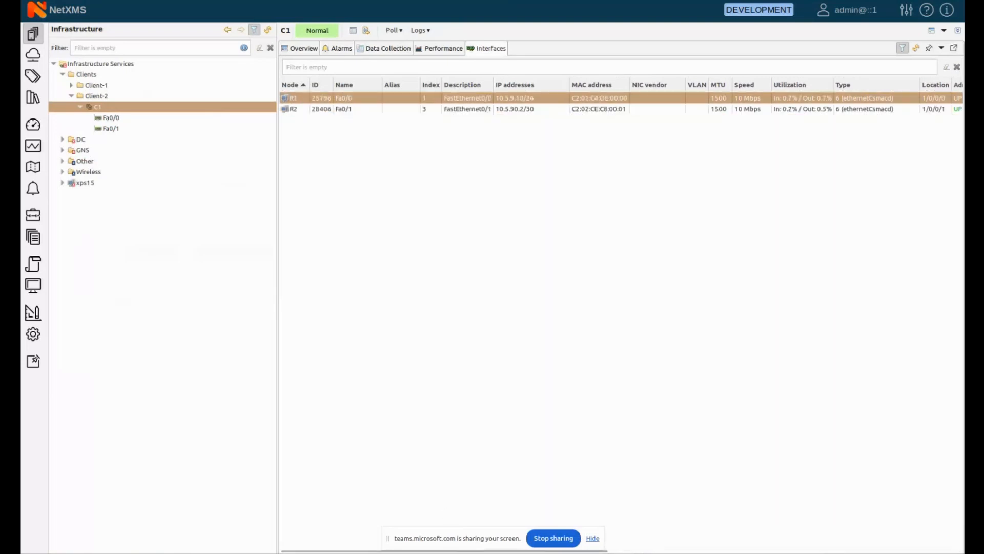
mouse_move(320, 550)
left_mouse_down()
mouse_move(687, 550)
mouse_move(334, 550)
left_mouse_up()
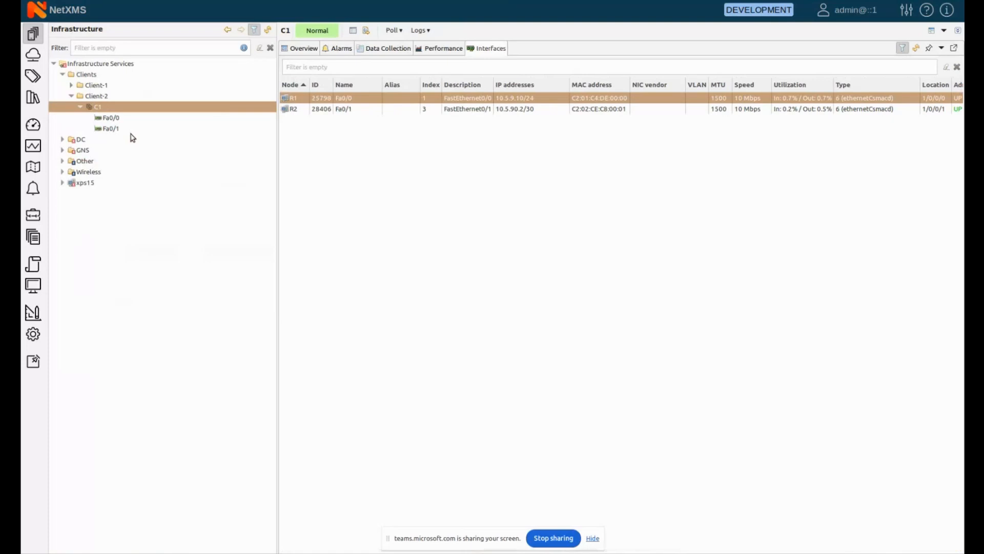
left_click(479, 49)
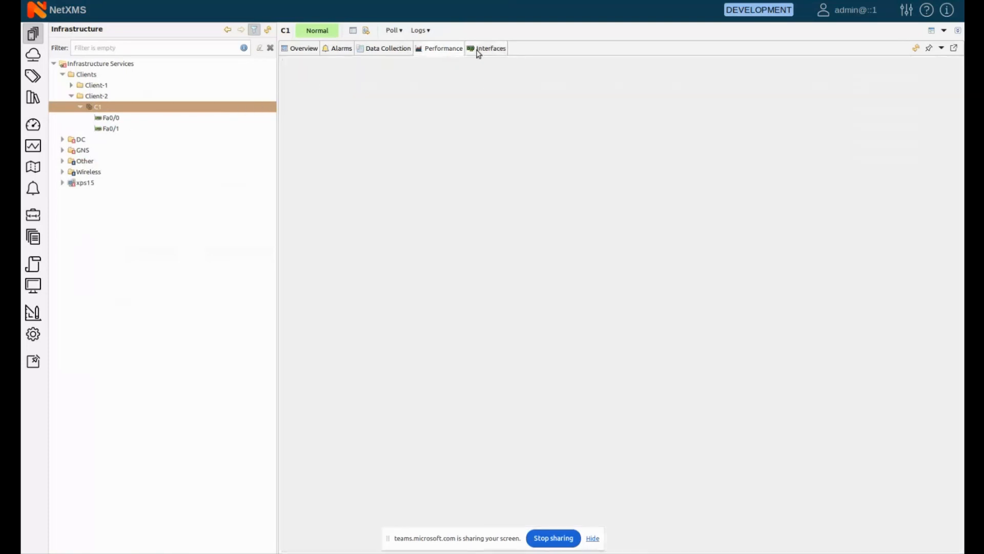
left_click(475, 67)
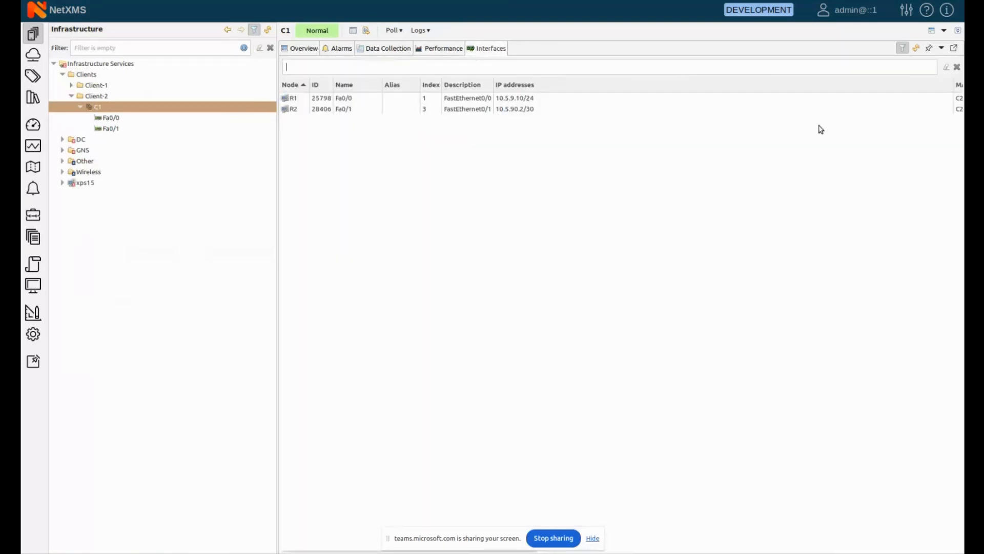
Step: Widen the view of circuit C1's interface details and look through its data collection, alarms and overview
left_click_drag(954, 84, 566, 81)
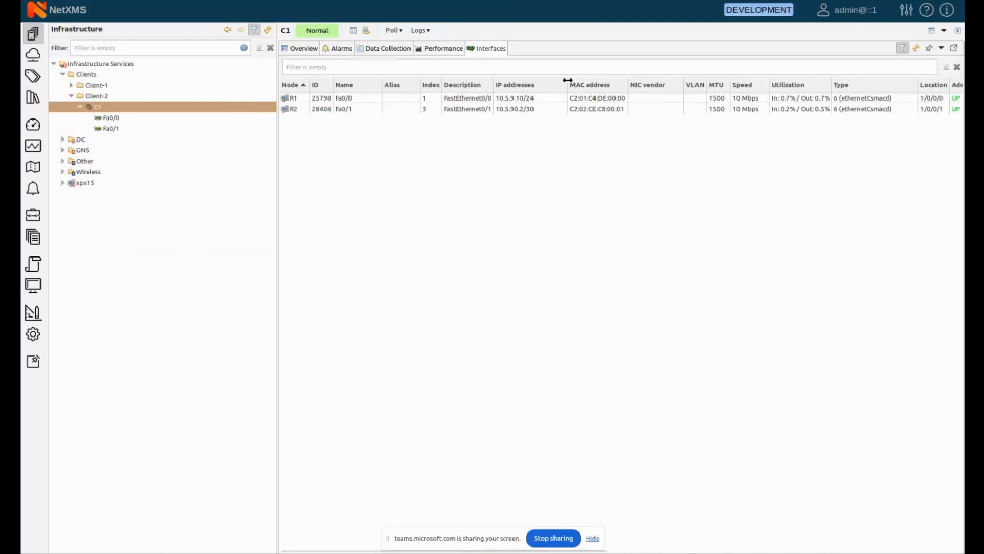
left_click(376, 51)
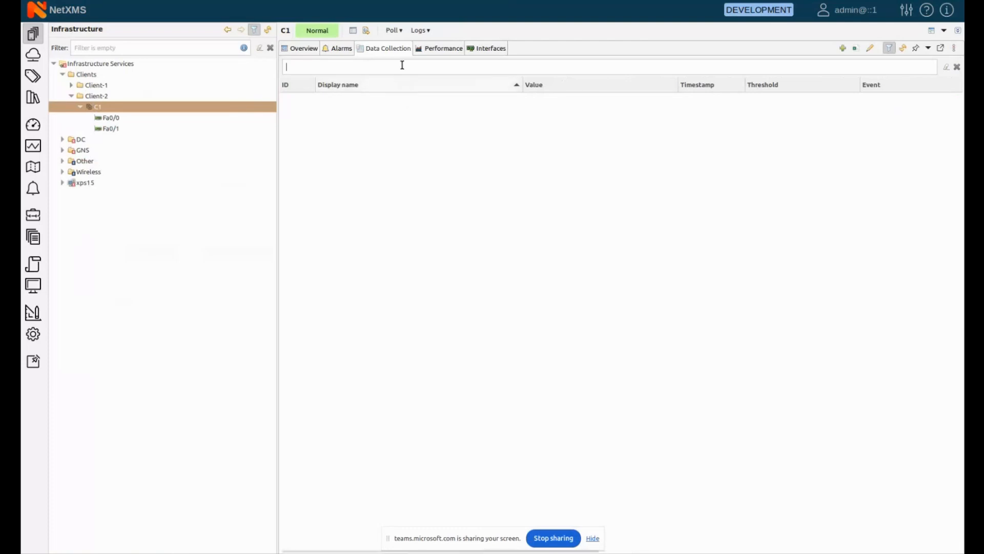
left_click(339, 50)
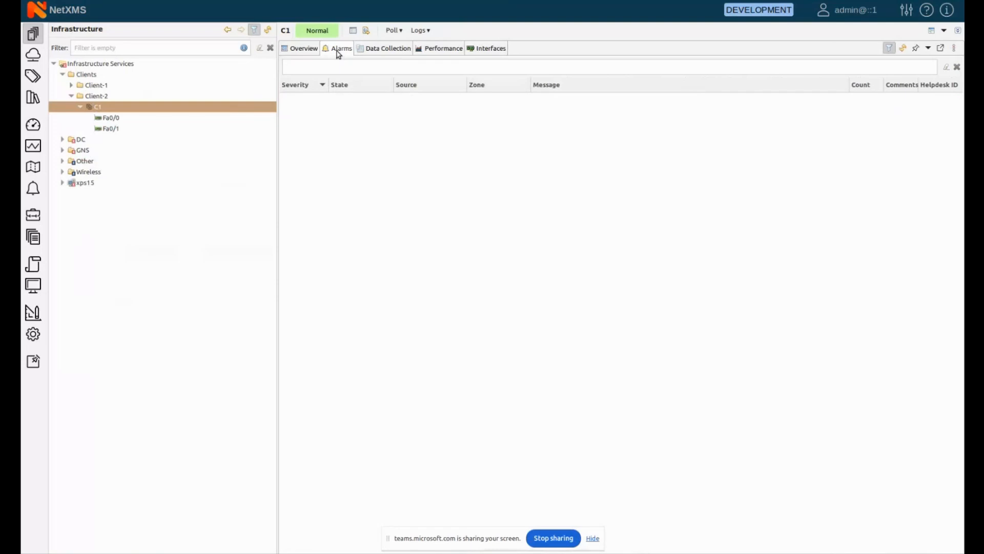
left_click(296, 50)
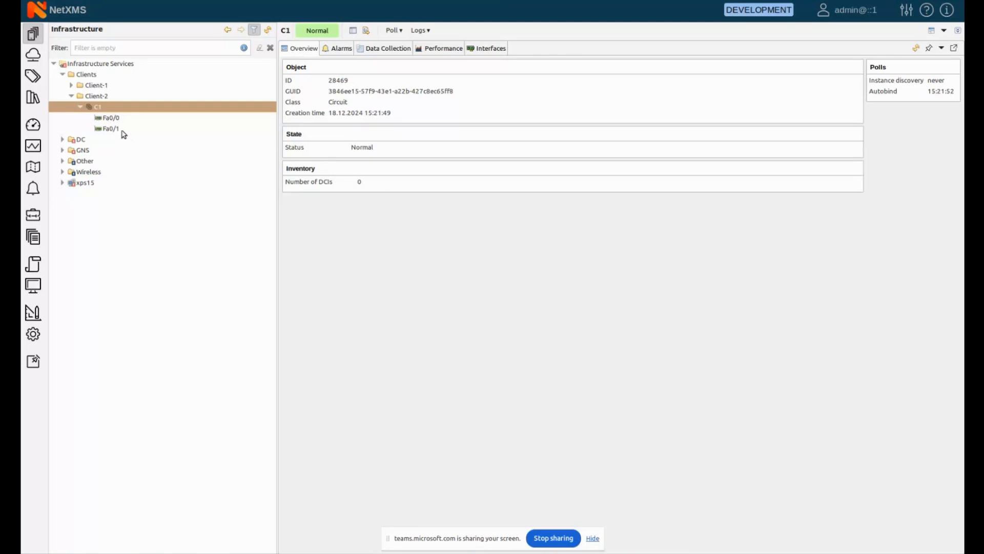
Step: Enable automatic adding of interfaces to circuit C1 with the filtering script return $object.name.startsWith("Fa0/"); and apply it
right_click(119, 108)
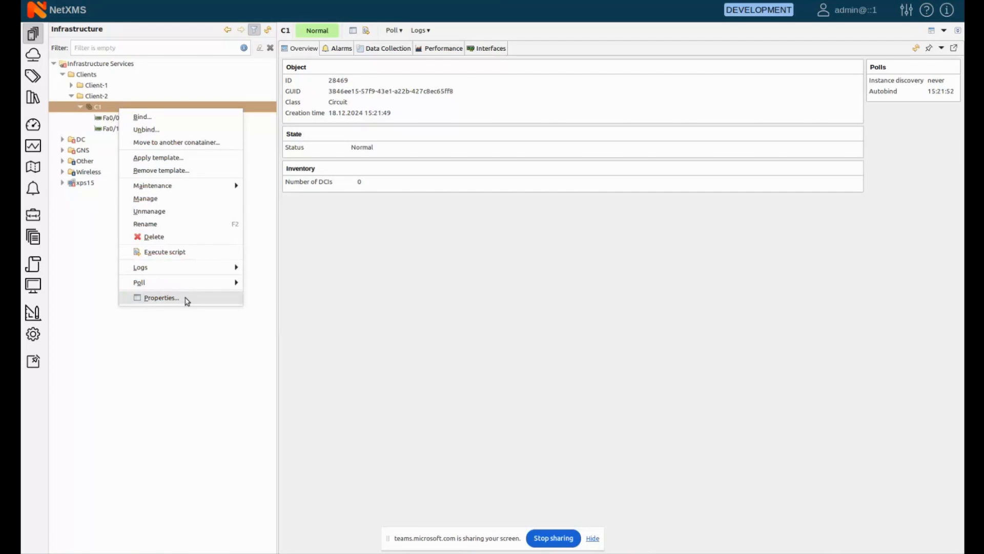
left_click(186, 299)
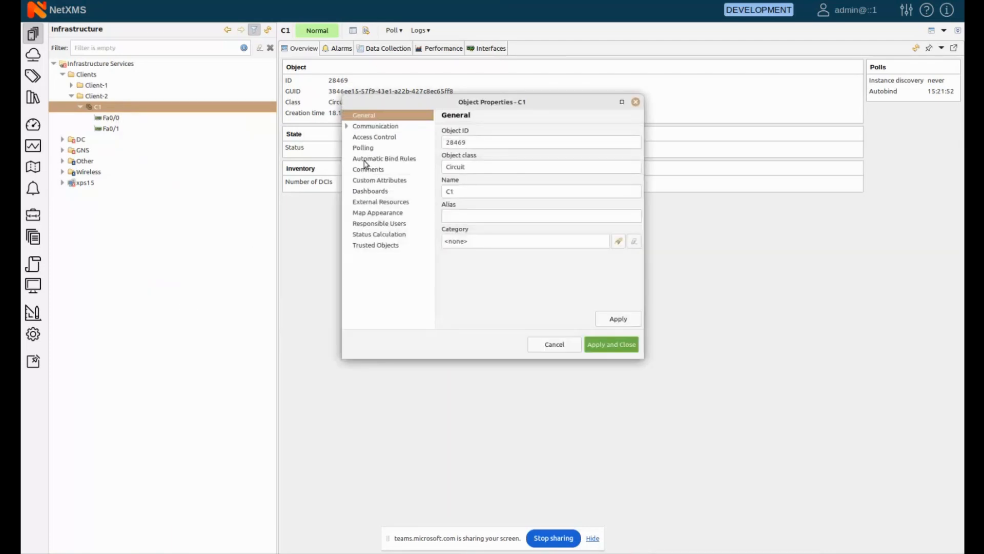
left_click(377, 160)
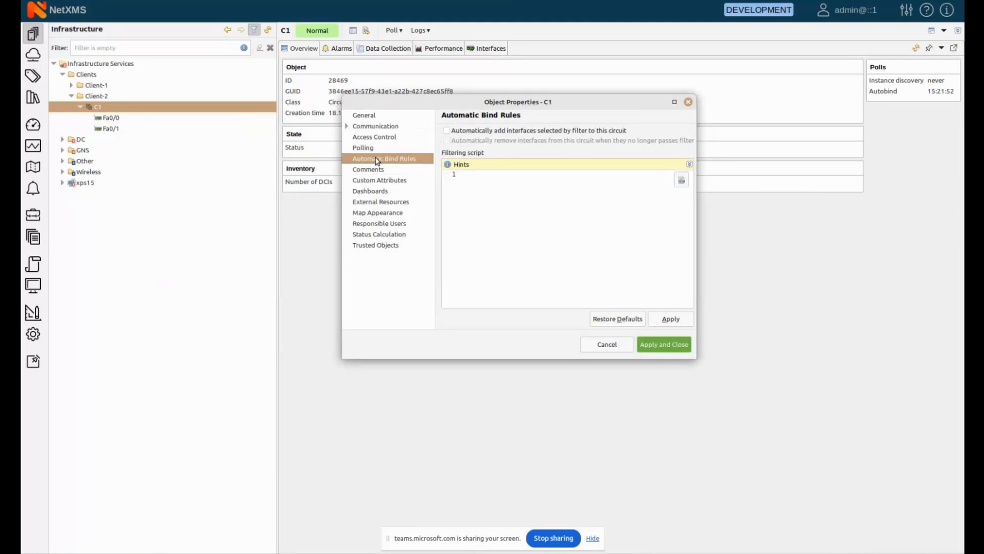
left_click(537, 134)
left_click(478, 185)
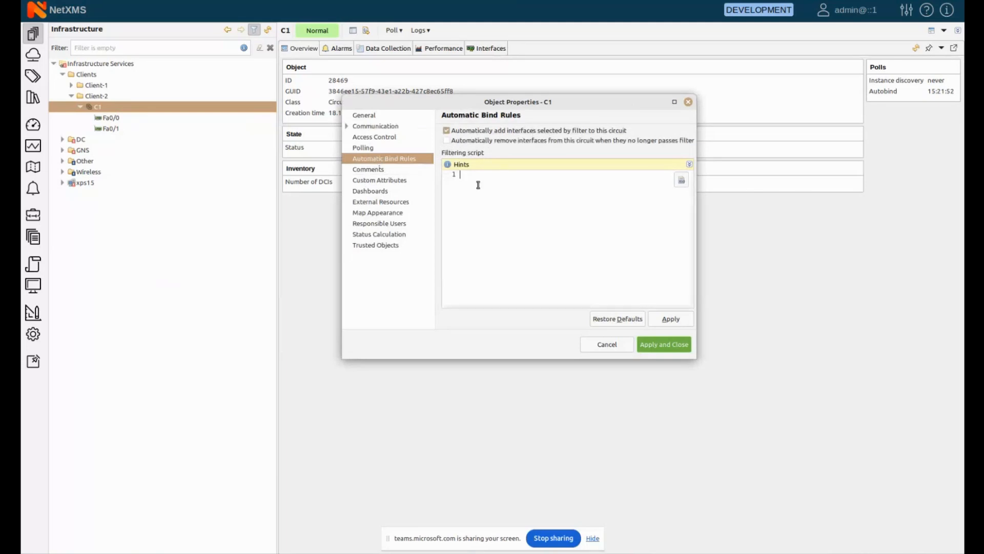
left_click(690, 164)
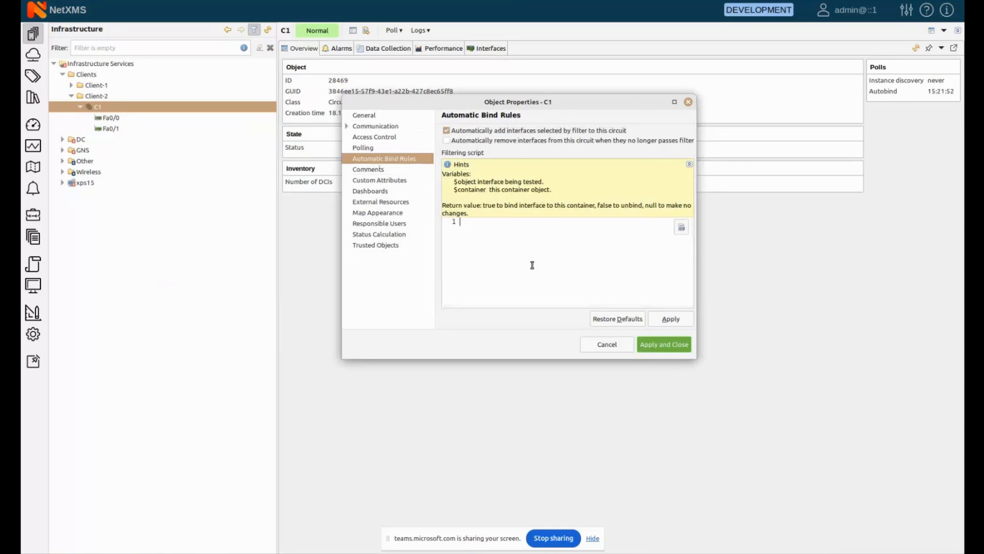
type("return $object.name.startsWi")
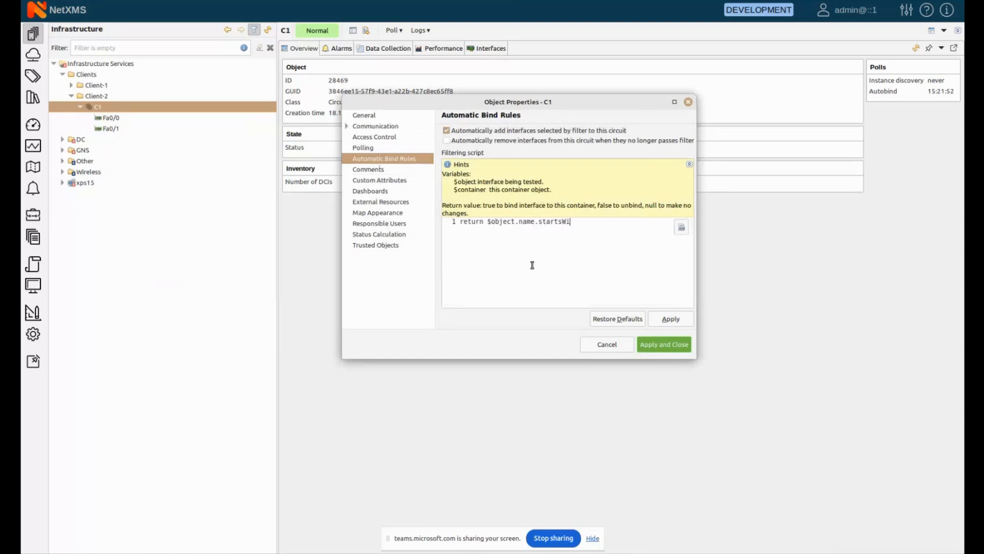
type("th(\"Fa0/\");")
left_click(665, 344)
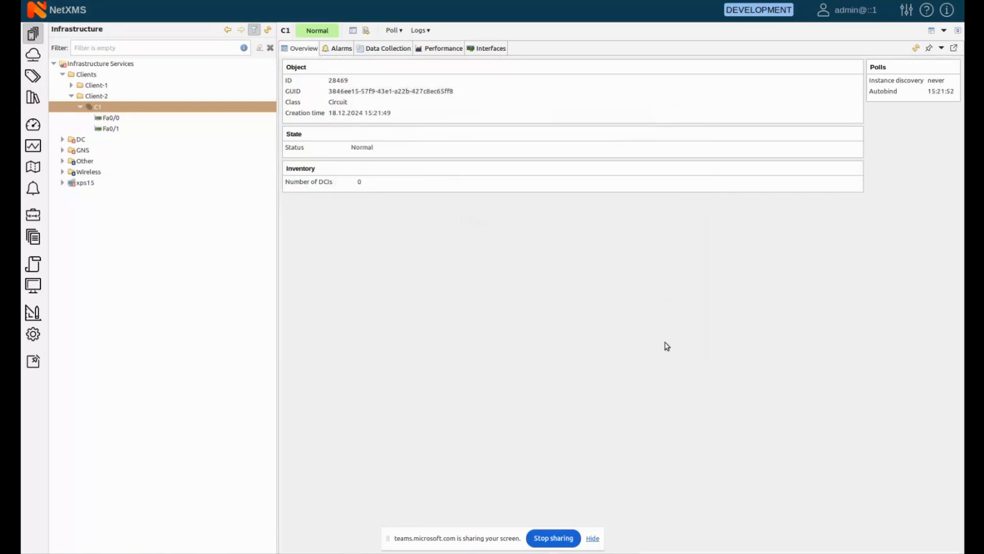
Step: Run an automatic binding poll on circuit C1, review its interface list, and collapse the circuit in the object tree
left_click(395, 30)
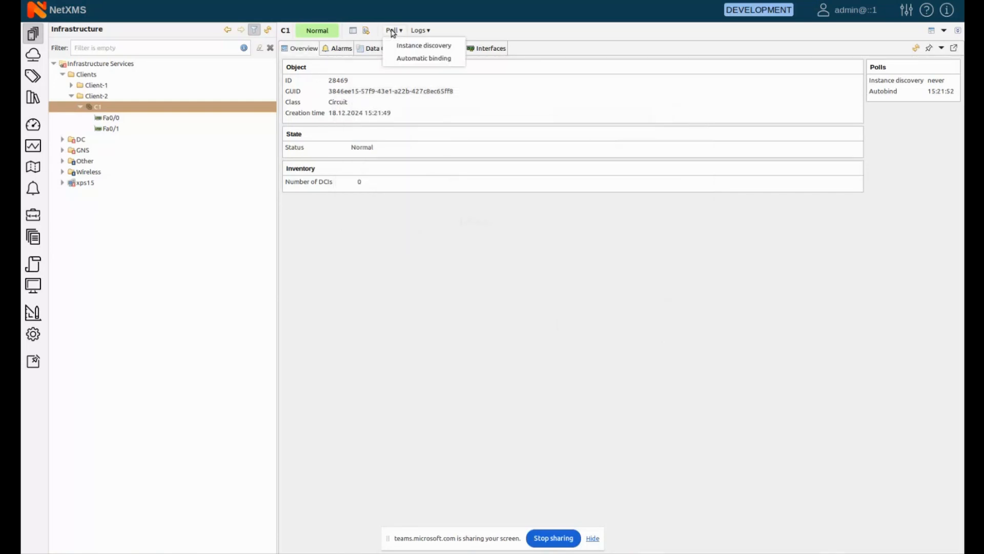
left_click(408, 58)
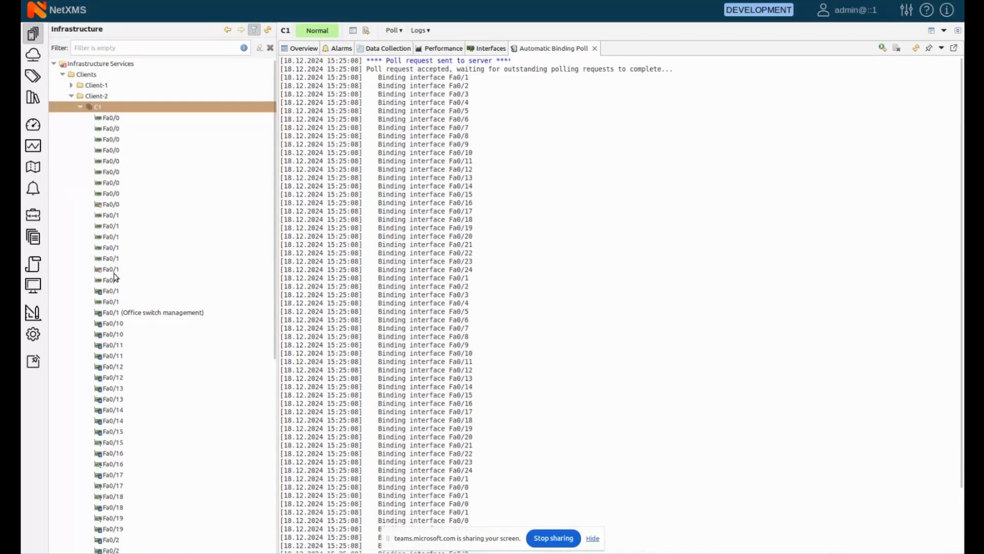
left_click(594, 48)
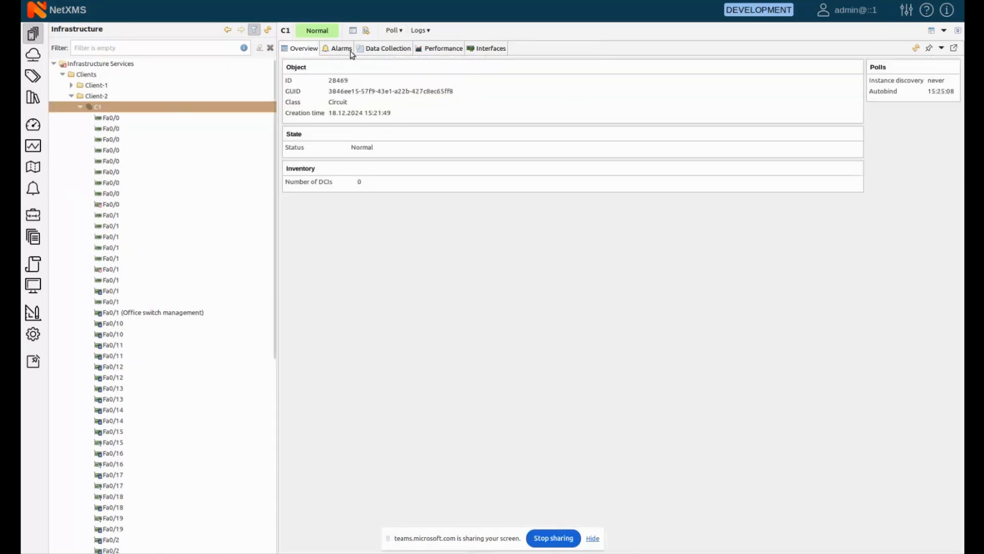
left_click(497, 50)
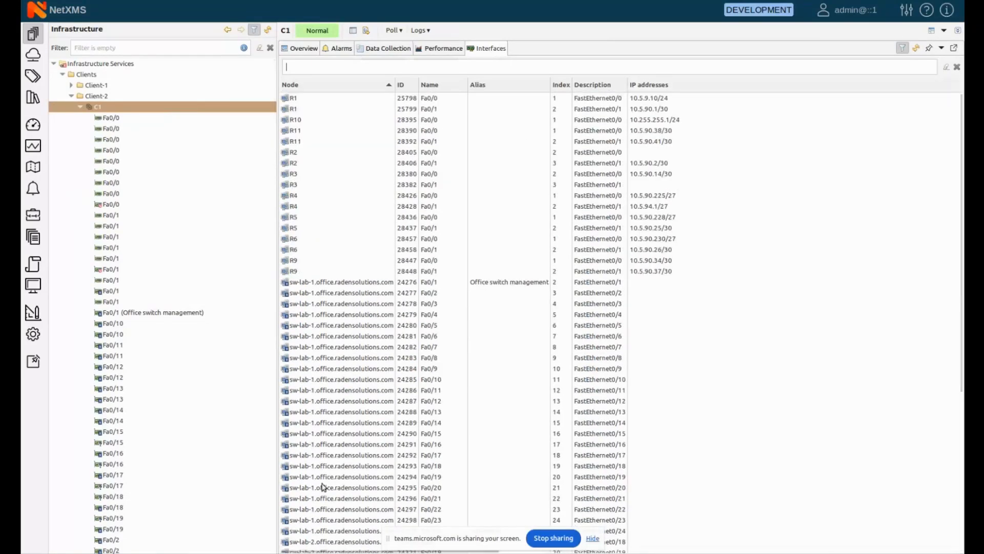
left_click(80, 107)
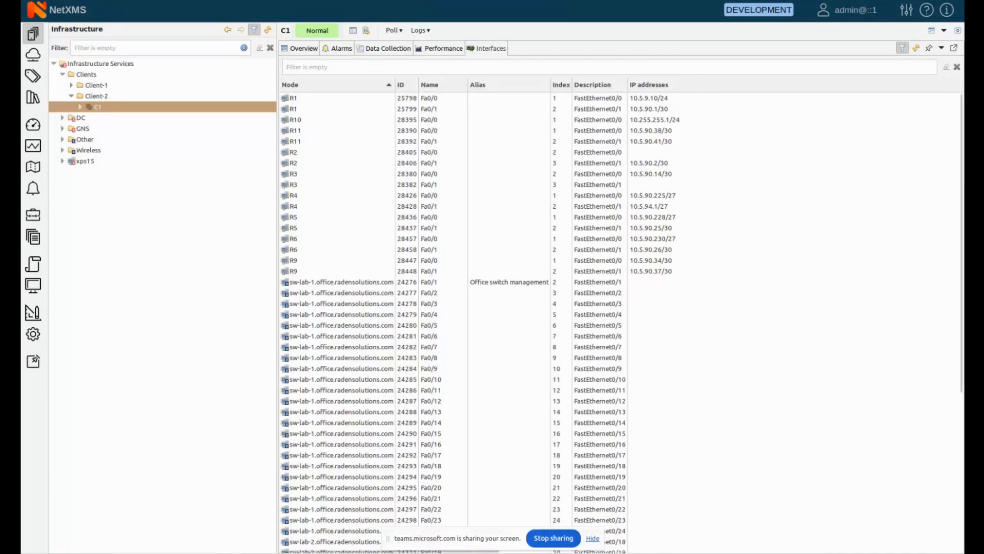
Step: Switch to the Teams meeting and stop sharing the screen
left_click(416, 553)
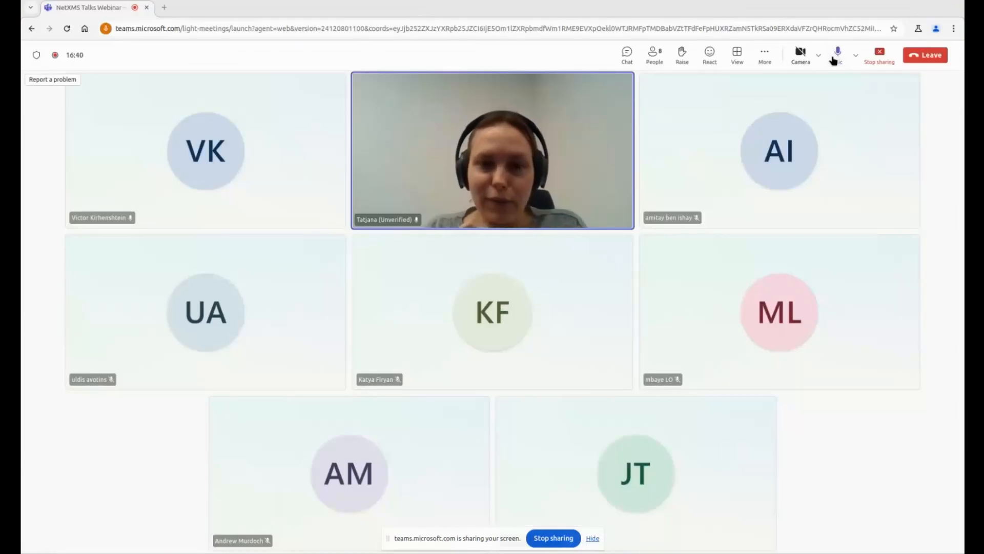
left_click(873, 59)
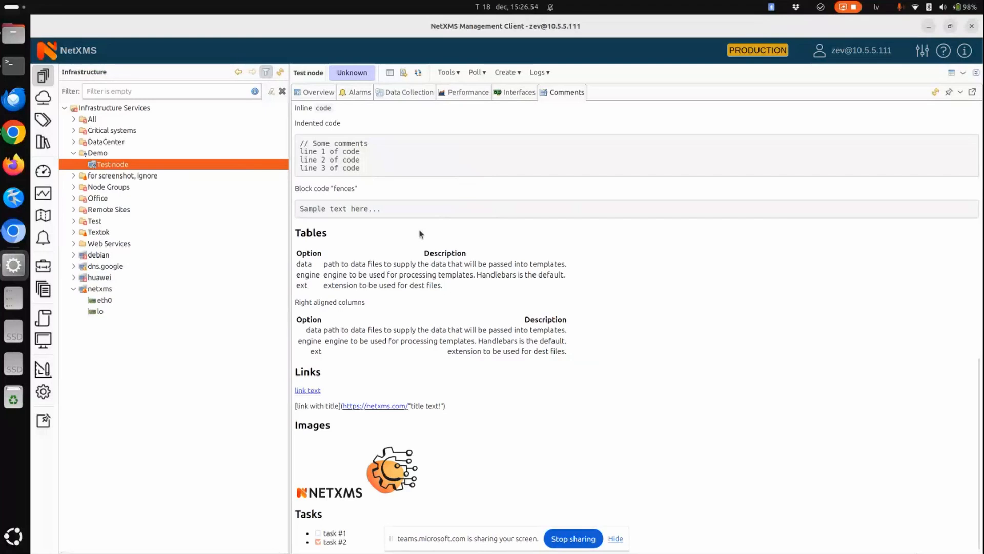
Step: Switch to Chrome, view the Markdown support request NX-2528, and read the README of its linked commonmark-java library down to the extensions
left_click(13, 135)
left_click(583, 25)
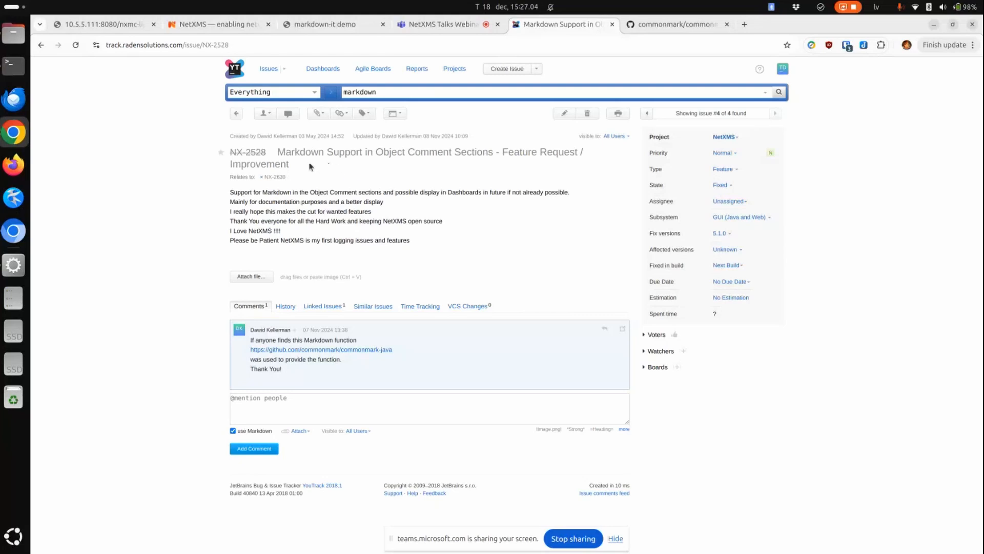
left_click(295, 351)
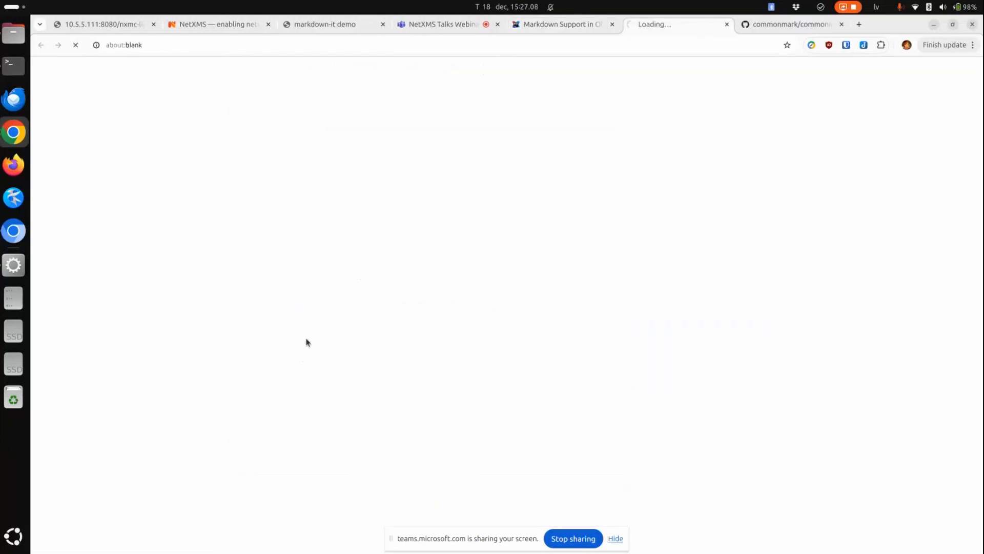
scroll(628, 306, "down", 7)
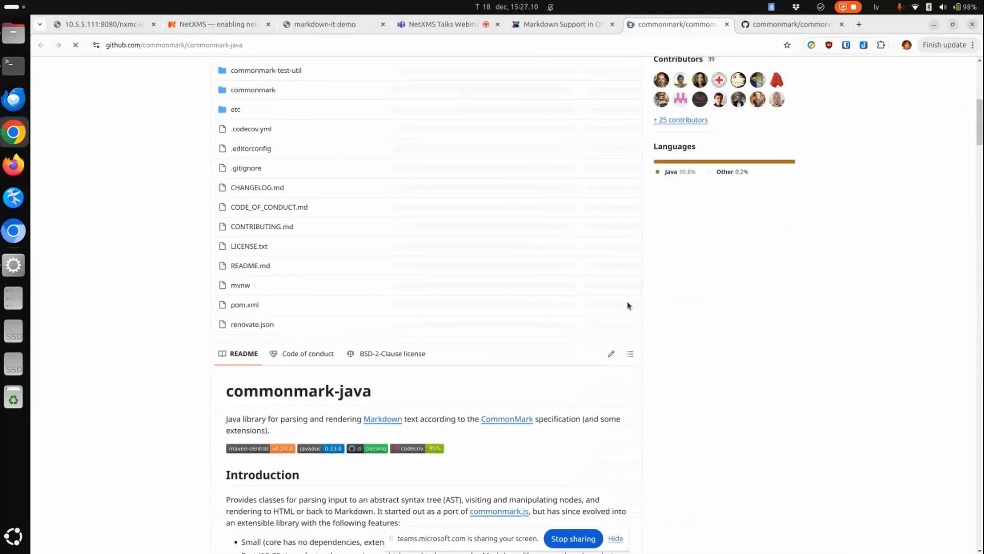
scroll(628, 306, "down", 20)
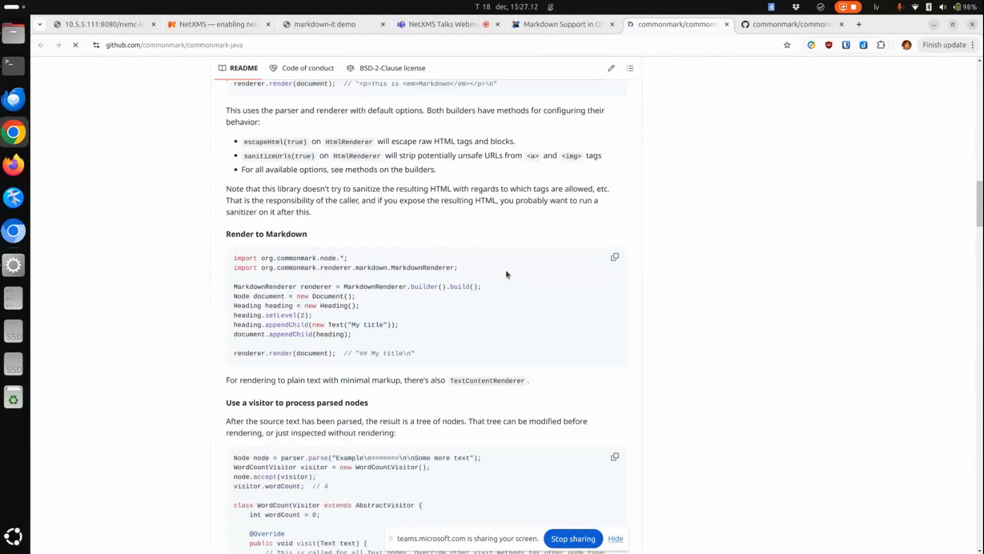
scroll(506, 274, "down", 14)
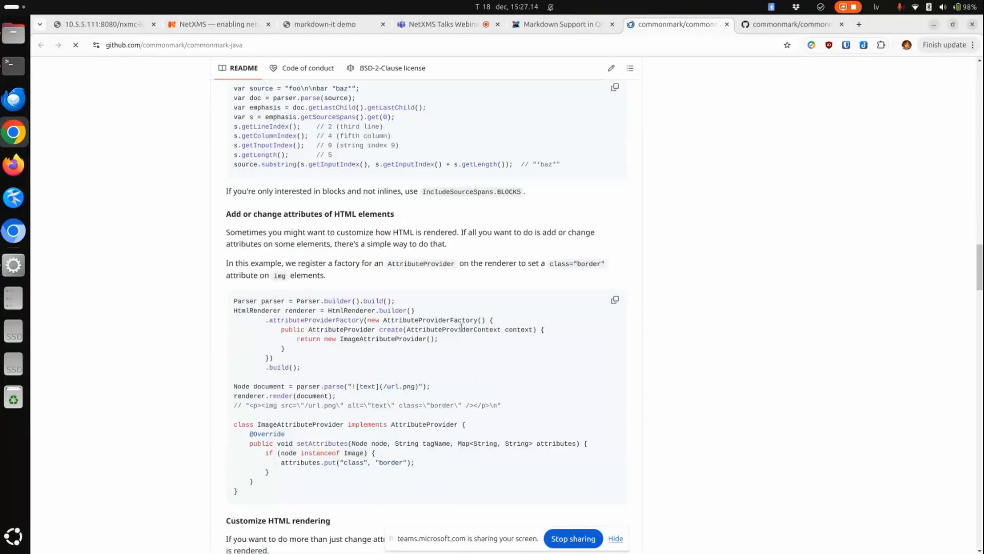
scroll(462, 327, "down", 15)
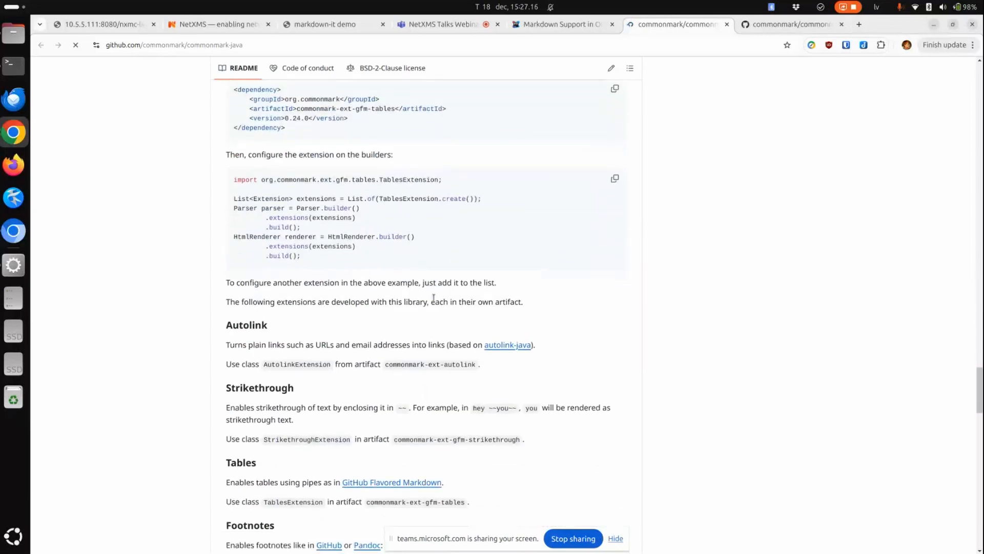
scroll(434, 298, "down", 4)
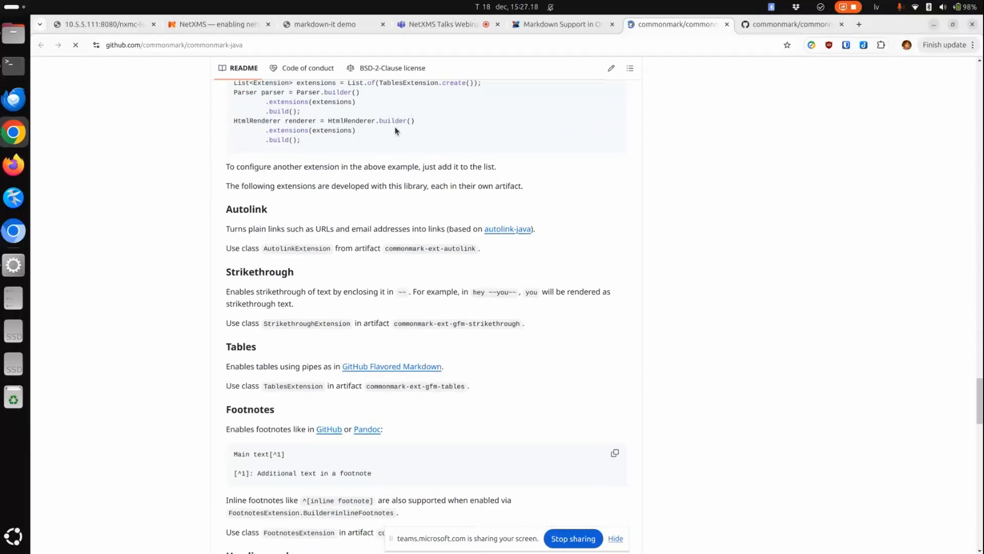
Step: Look at the markdown-it demo's sample syntax and the extension descriptions in the already open commonmark-java README
left_click(330, 22)
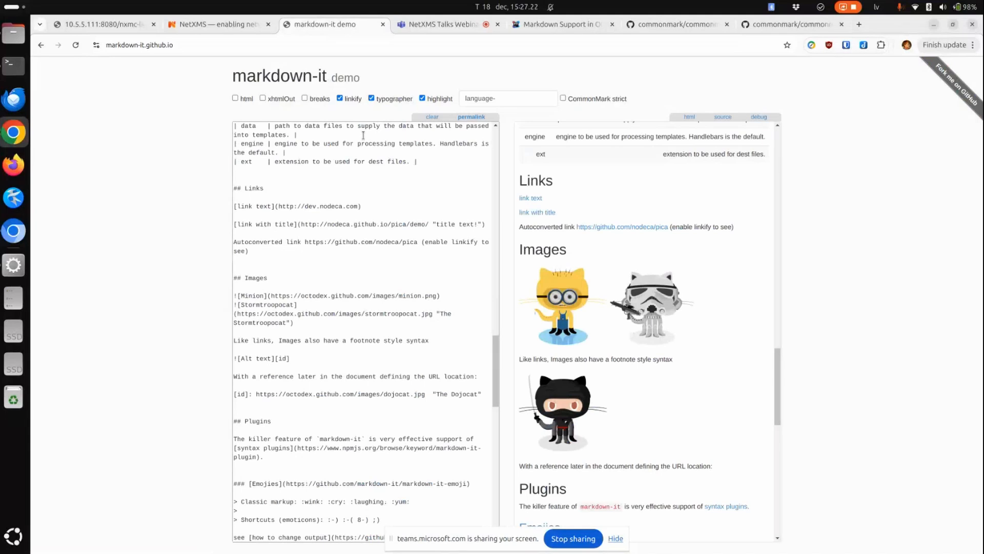
scroll(363, 135, "up", 1)
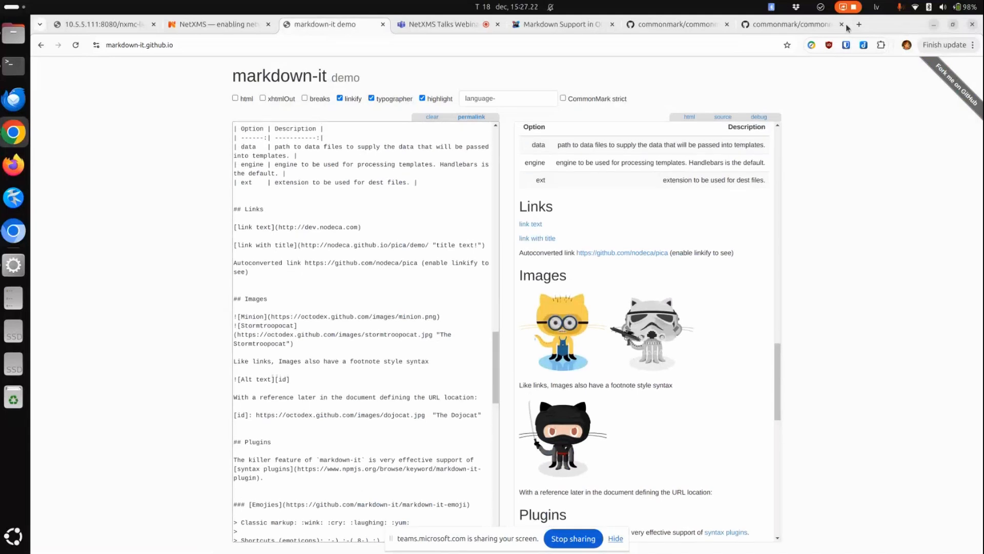
left_click(774, 28)
left_click(388, 264)
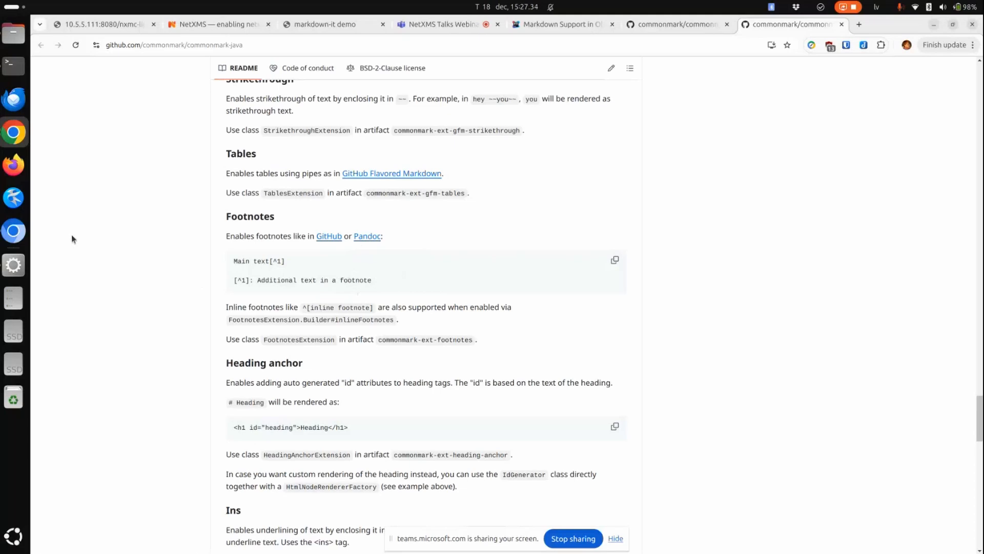
Step: Switch to the NetXMS Management Client and examine Test node's rendered Markdown comments from the first heading
left_click(13, 265)
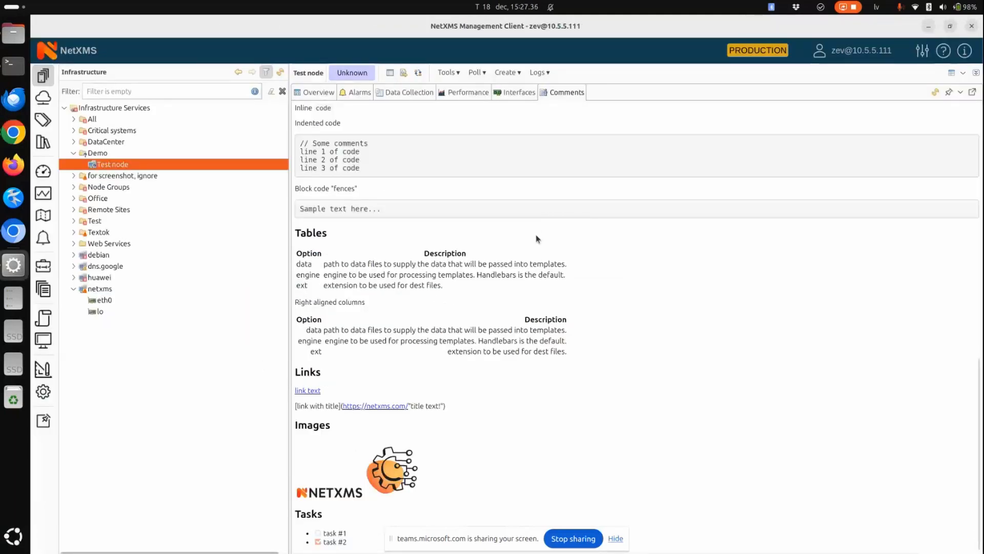
scroll(539, 241, "up", 15)
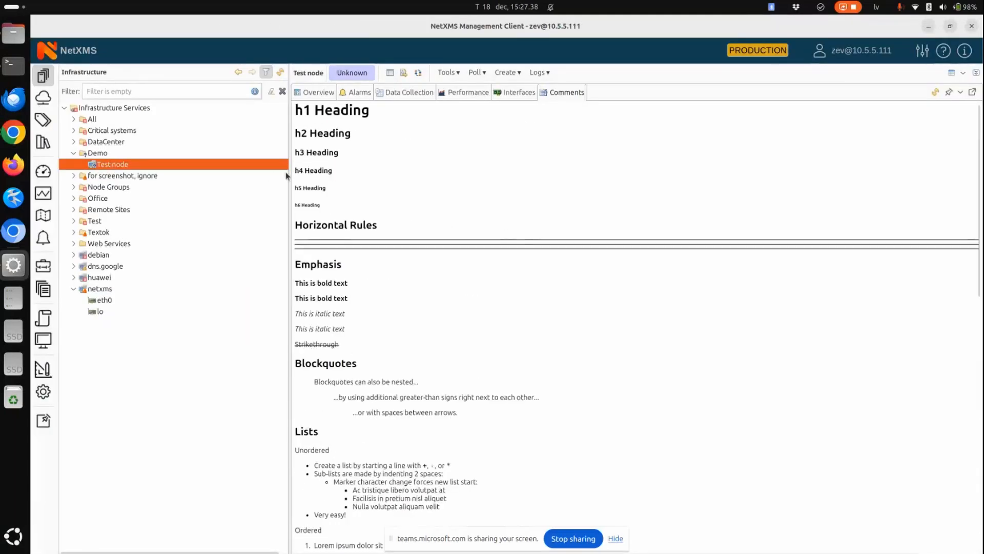
left_click(100, 155)
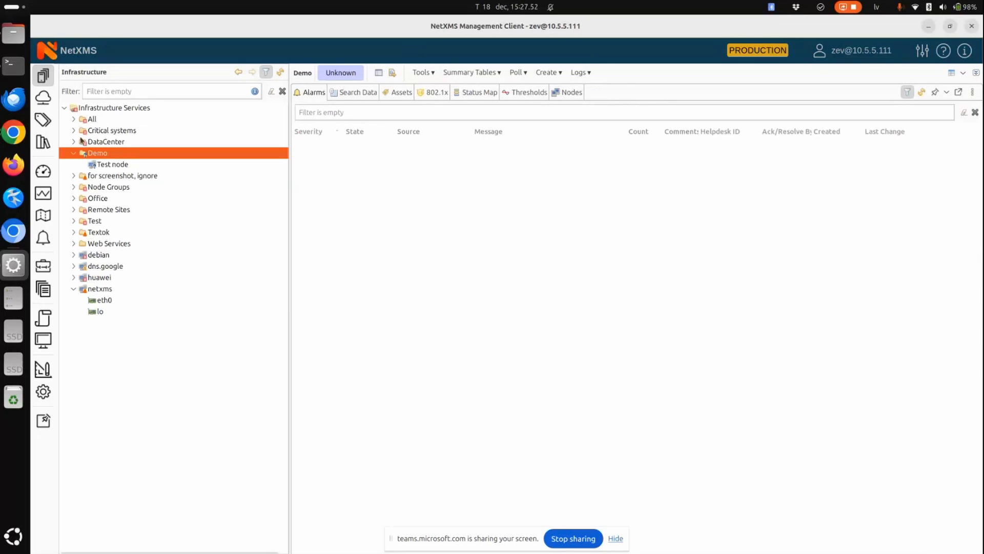
right_click(106, 153)
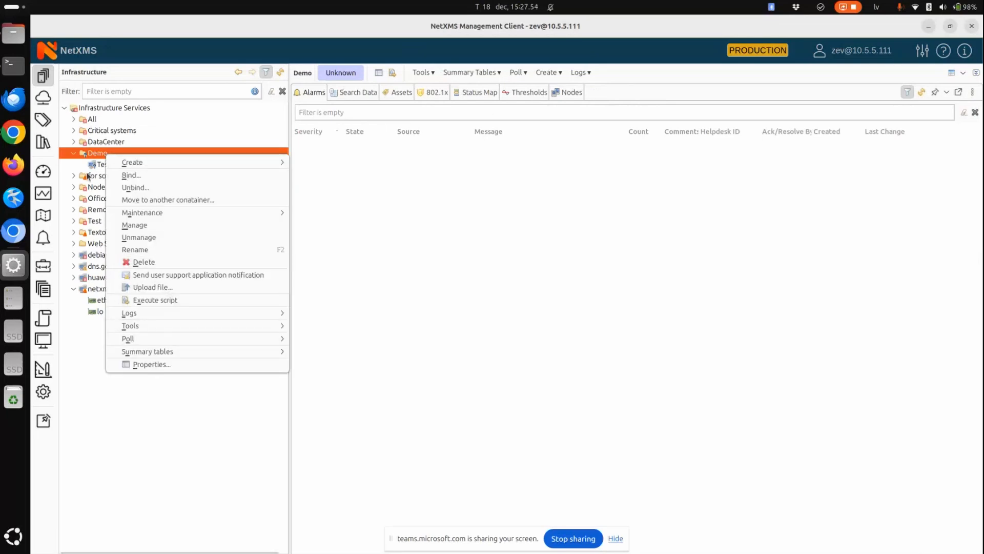
left_click(93, 167)
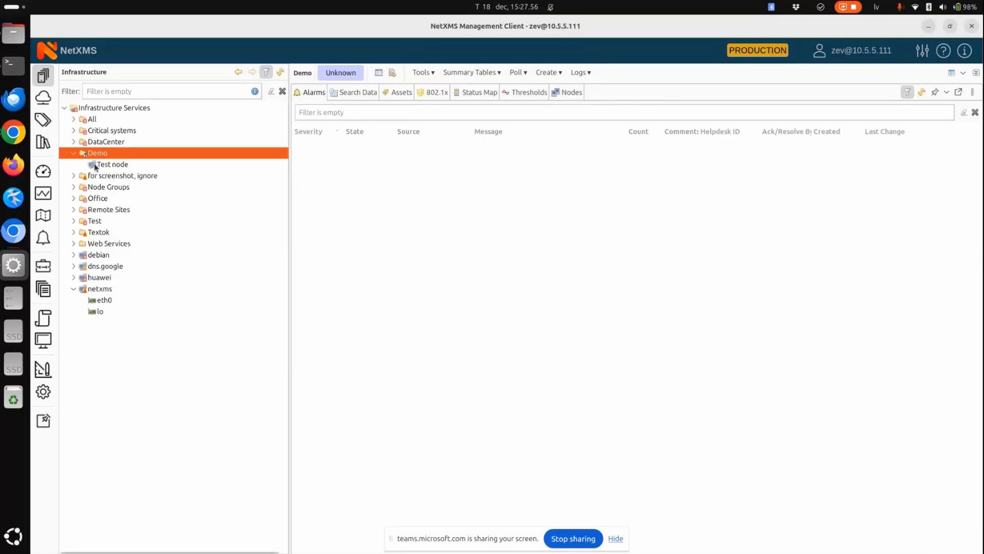
Step: Reopen Test node under Demo and examine how its Markdown comments are displayed in the object overview
left_click(125, 165)
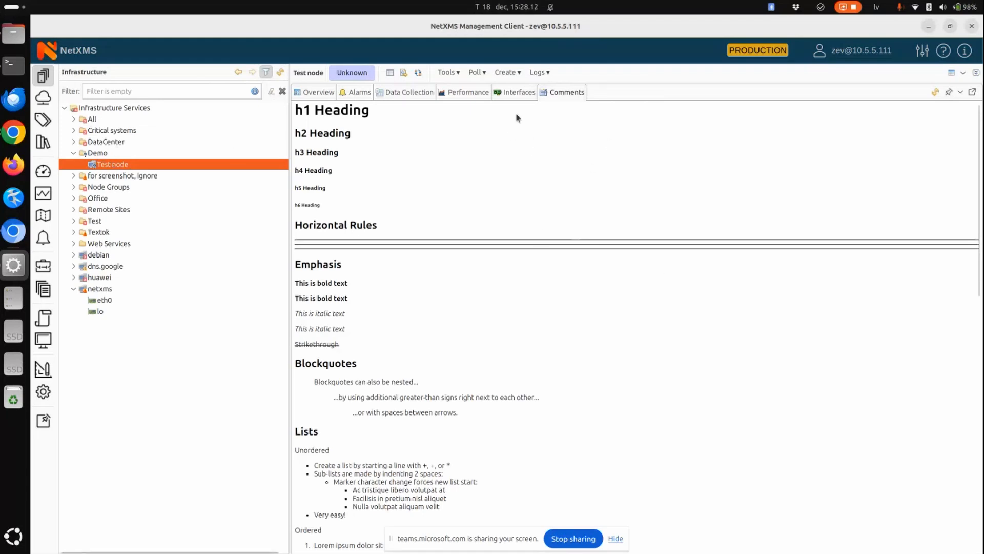
left_click(318, 94)
scroll(571, 230, "down", 5)
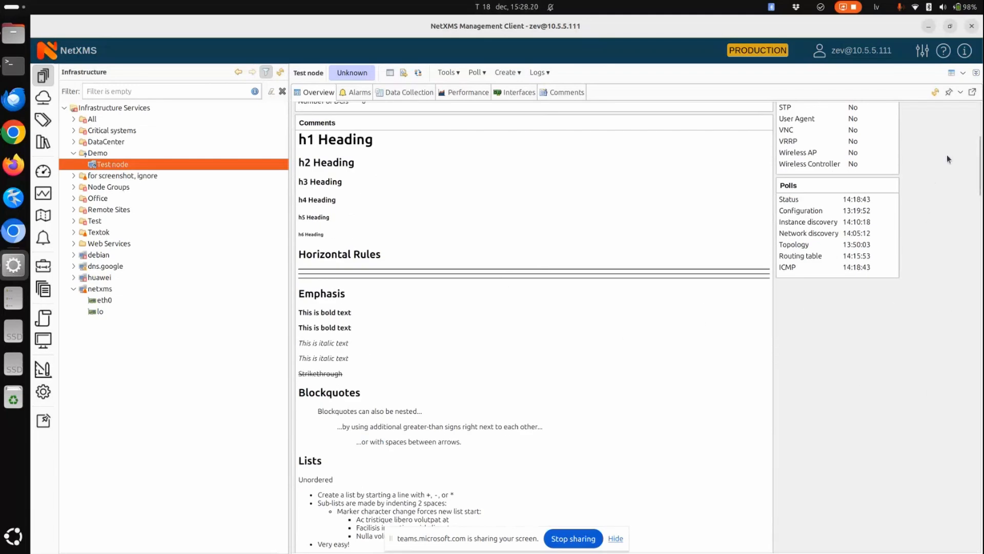
Step: Return to the start of Test node's overview and briefly show the object header summary before hiding it again
left_click_drag(980, 166, 965, 111)
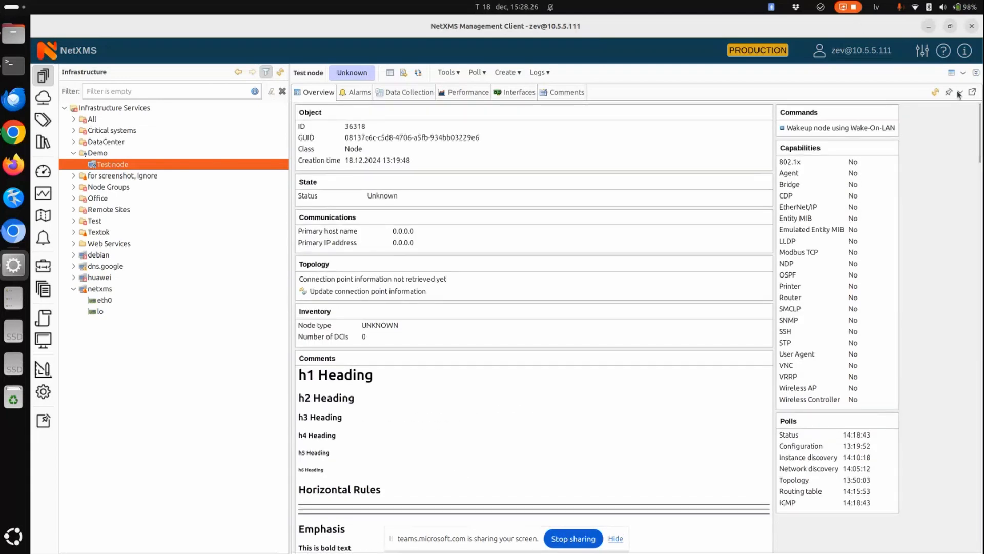
left_click(976, 73)
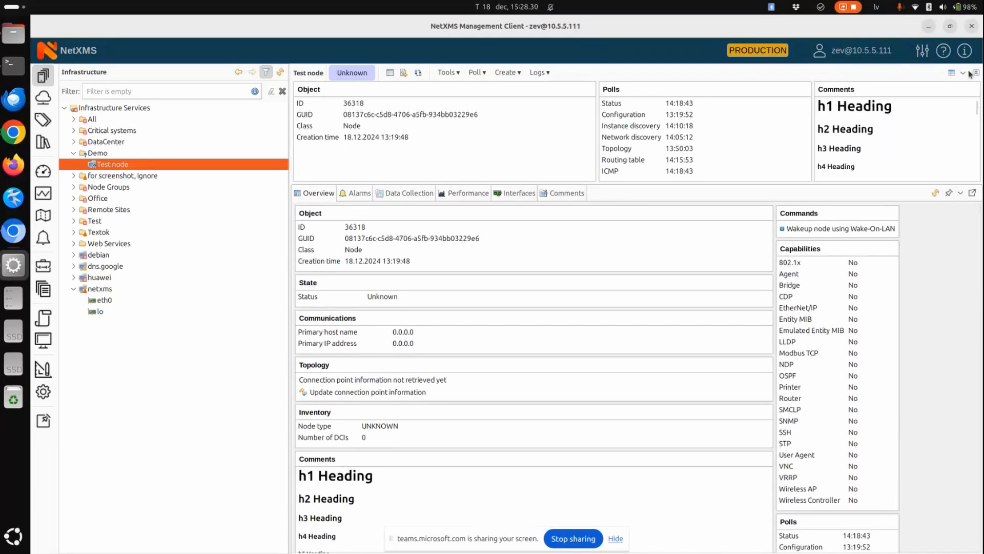
left_click(976, 73)
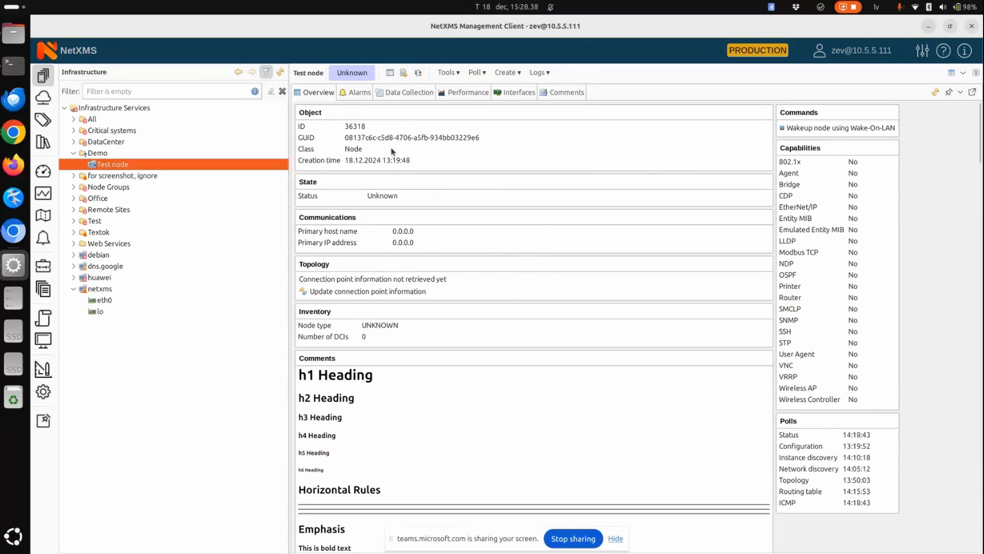
Step: Add a short plain-text comment to the Demo container's properties with Markdown turned off, and apply it
left_click(93, 155)
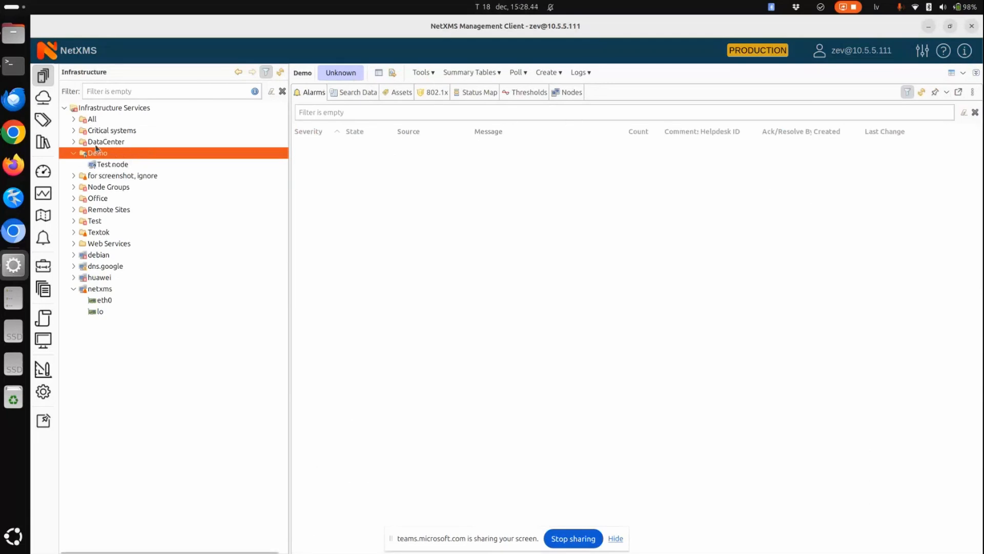
right_click(92, 153)
left_click(137, 365)
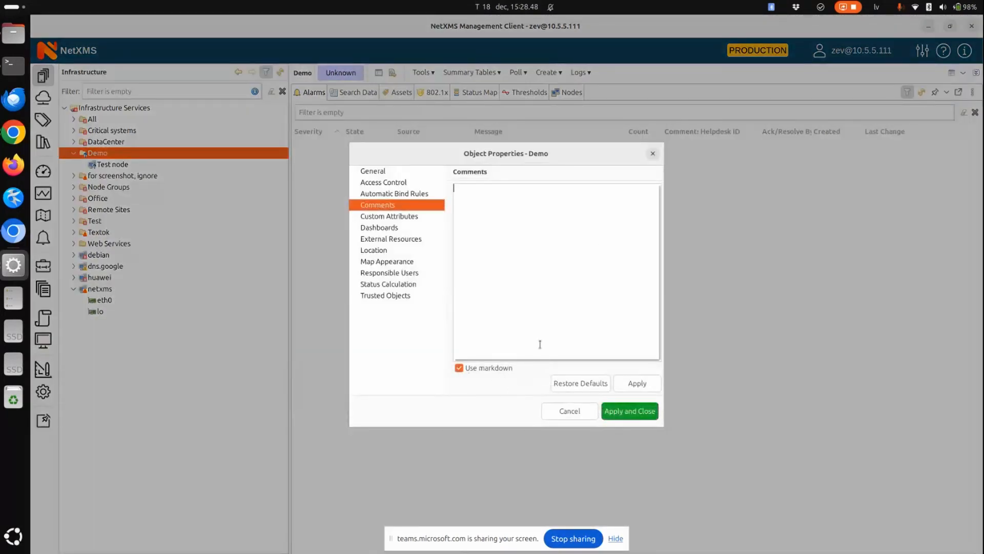
left_click(476, 370)
type("ea")
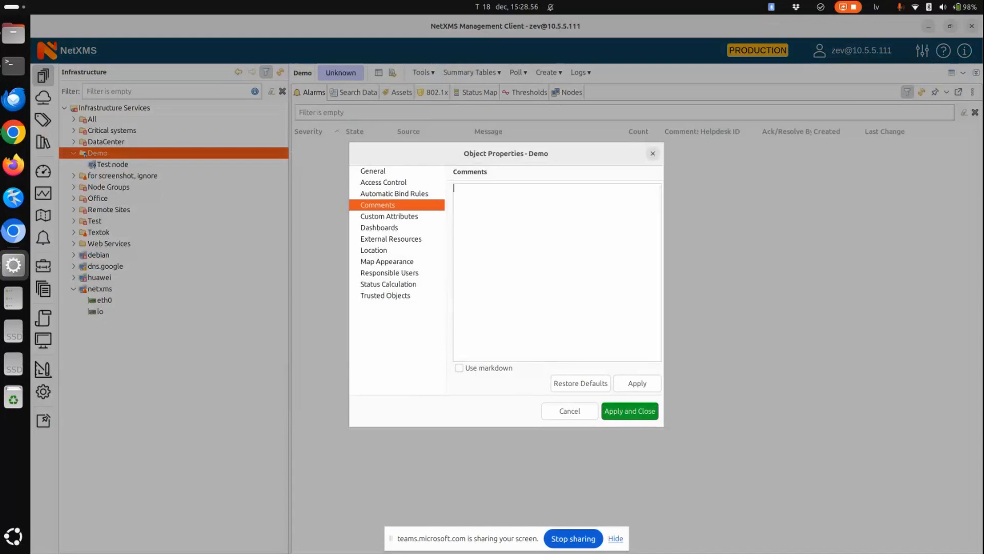
type("me text")
left_click(648, 415)
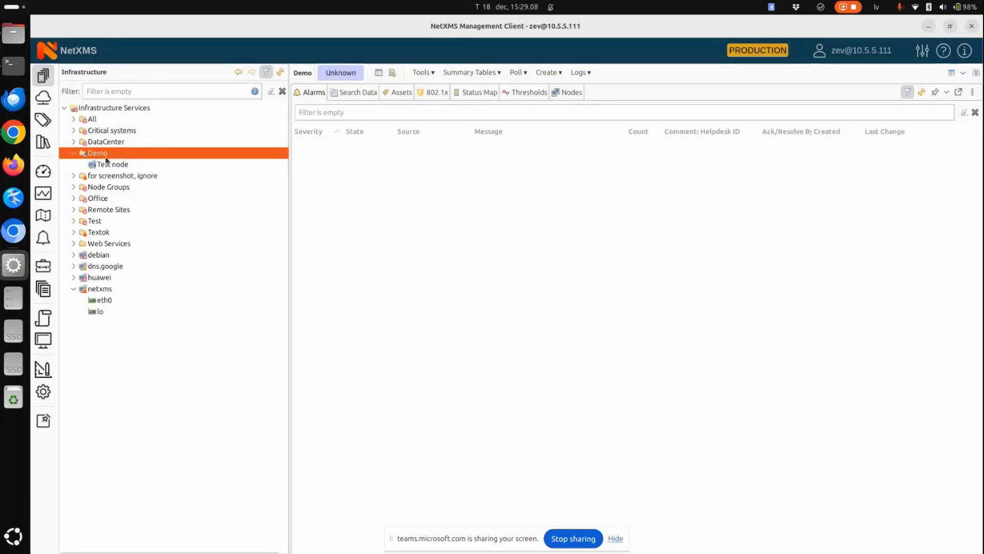
Step: Check Demo's available views and header summary for its comment, and compare with Test node's overview
left_click(97, 142)
left_click(98, 152)
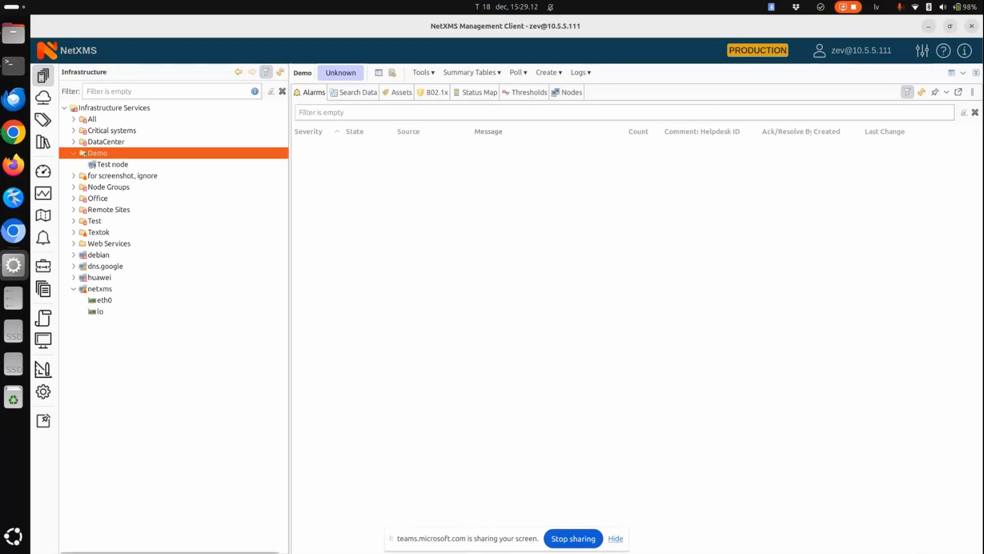
left_click(963, 74)
left_click(965, 76)
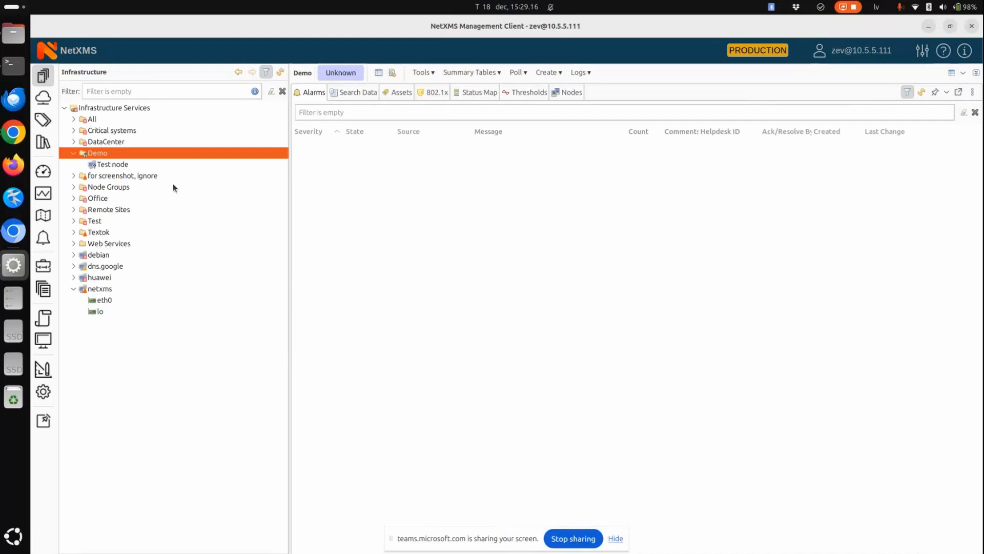
left_click(976, 73)
left_click(976, 74)
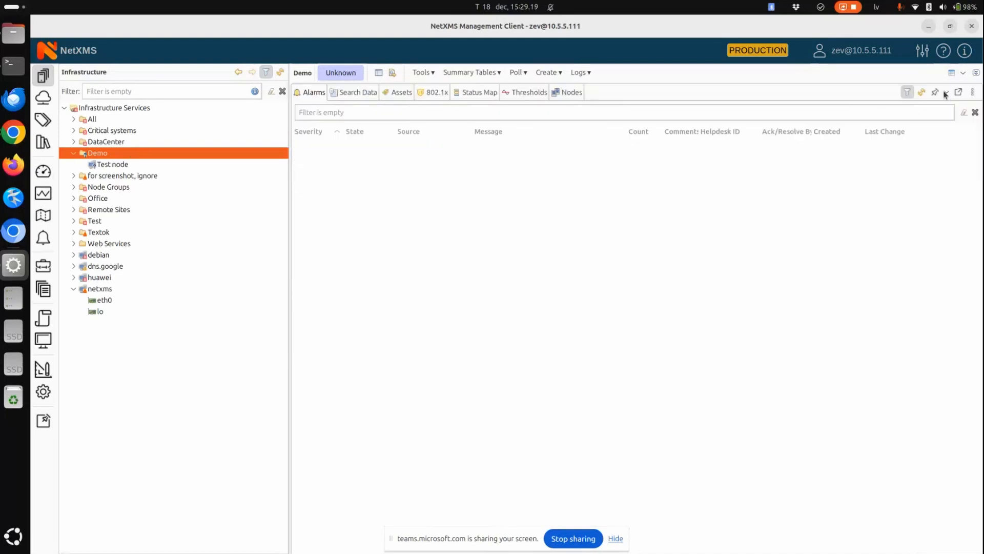
left_click(117, 165)
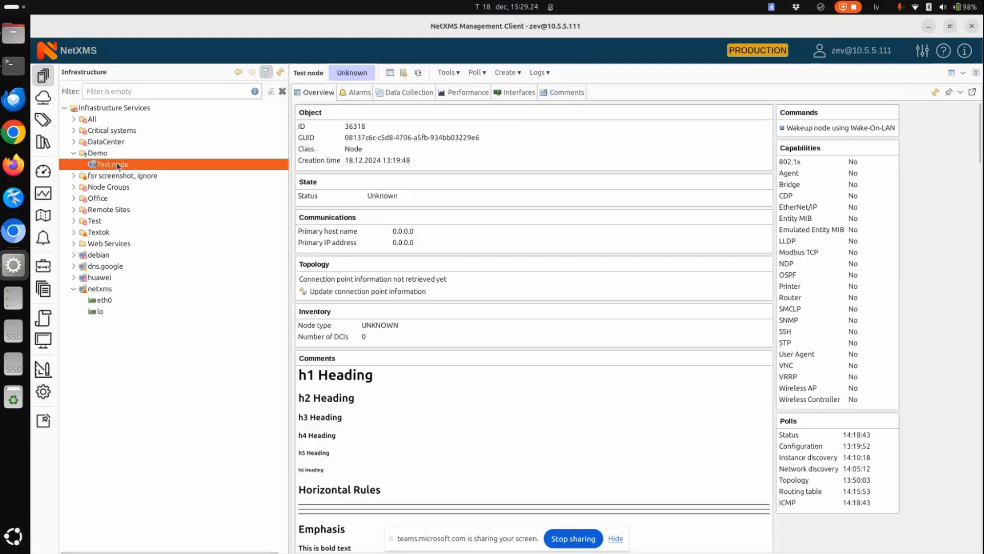
Step: Add the comment "Comment text" to the netxms node's properties without Markdown and apply it
left_click(101, 291)
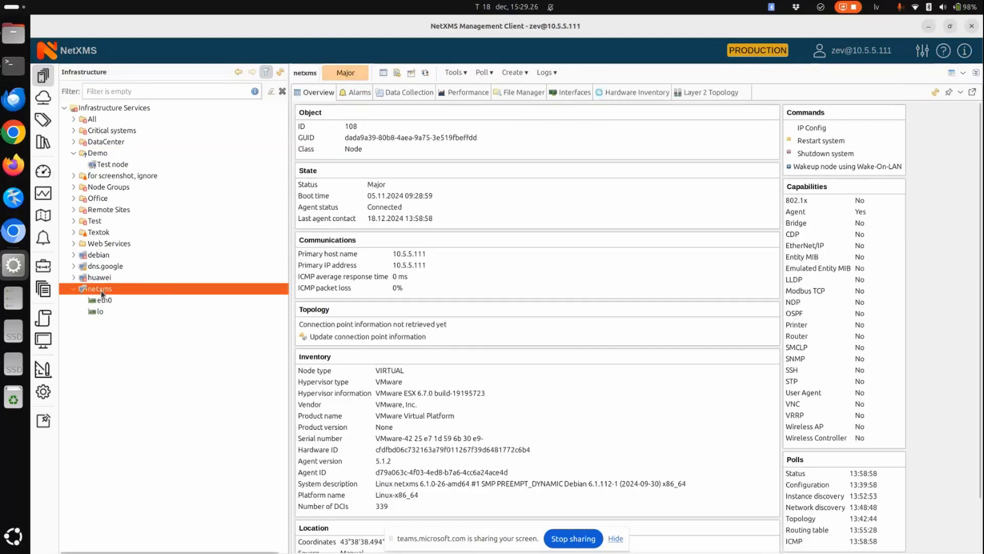
right_click(101, 291)
left_click(148, 547)
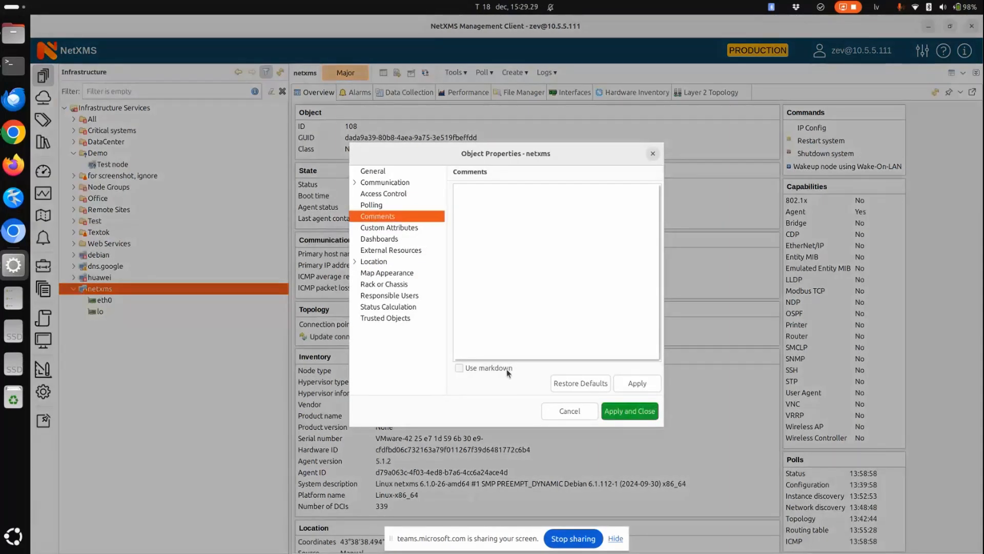
left_click(558, 283)
type("Commen")
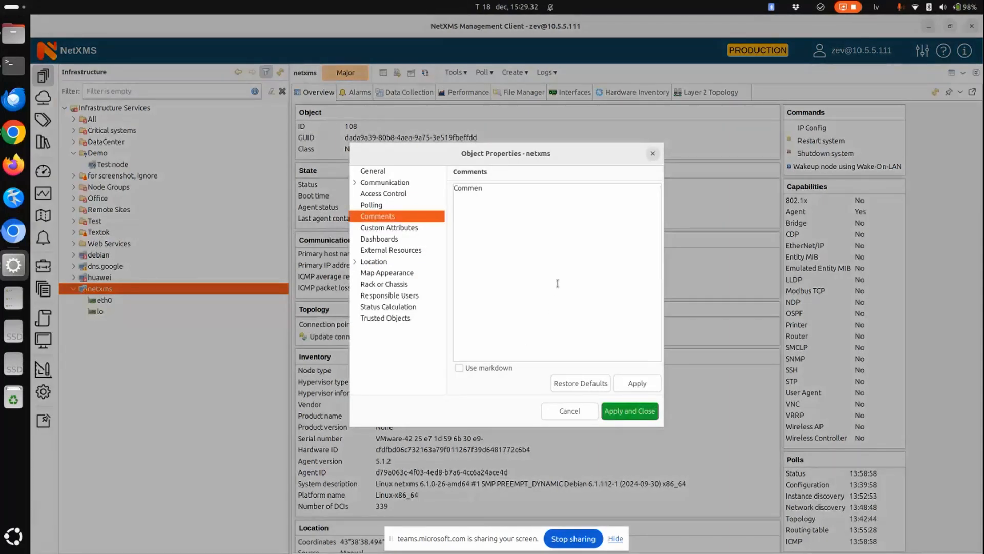
type("t text")
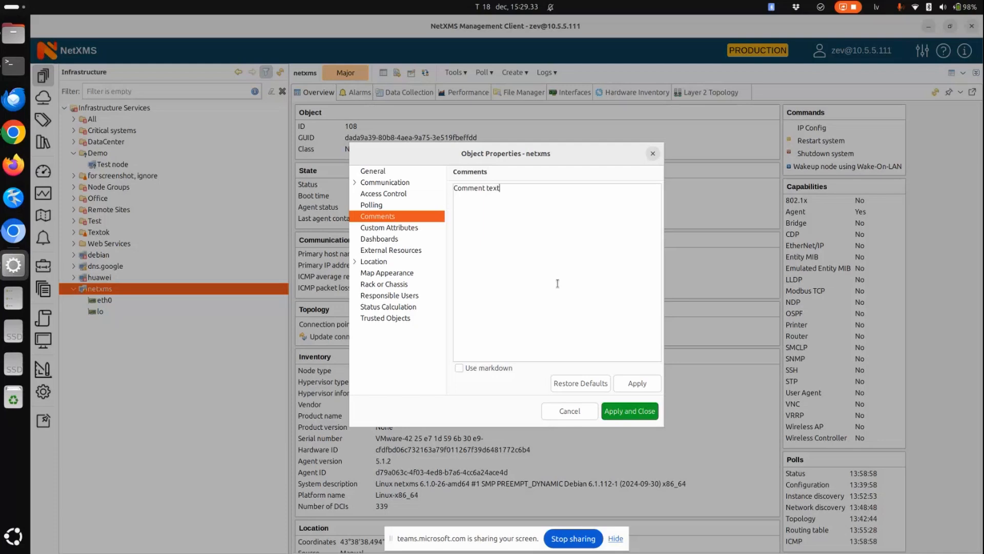
left_click(629, 411)
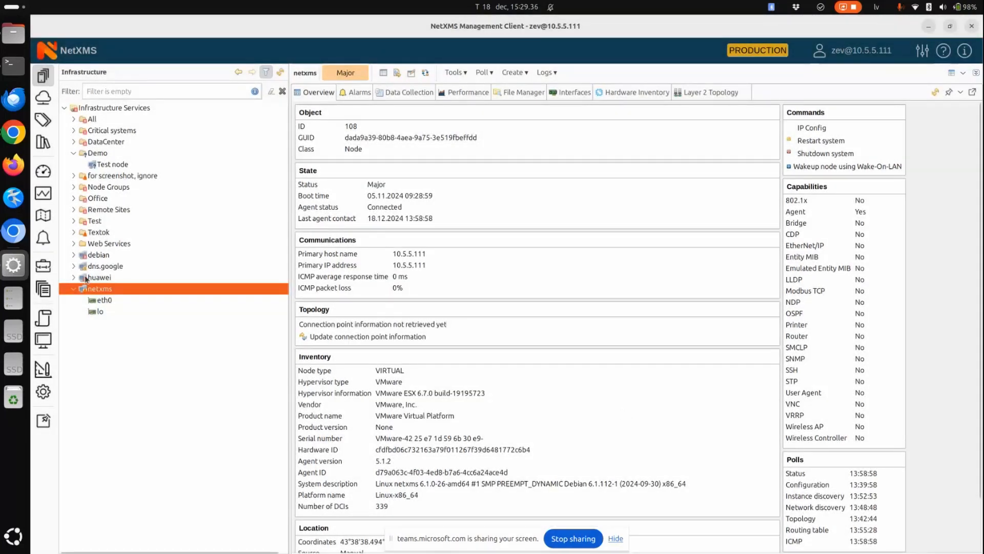
Step: Check the netxms node's views, including Layer 2 Topology and Hardware Inventory, for a Comments view and compare with Test node's Comments view
left_click(102, 278)
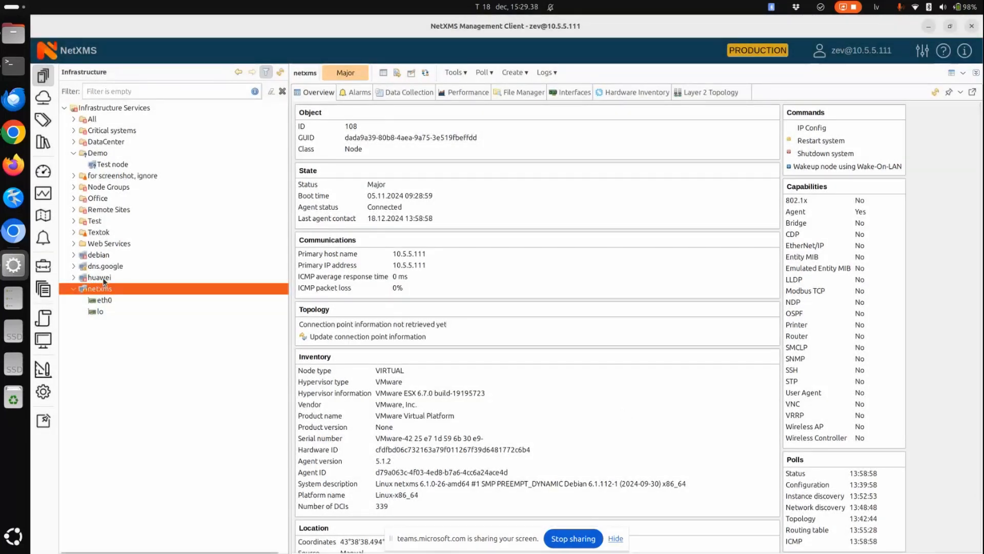
left_click(100, 289)
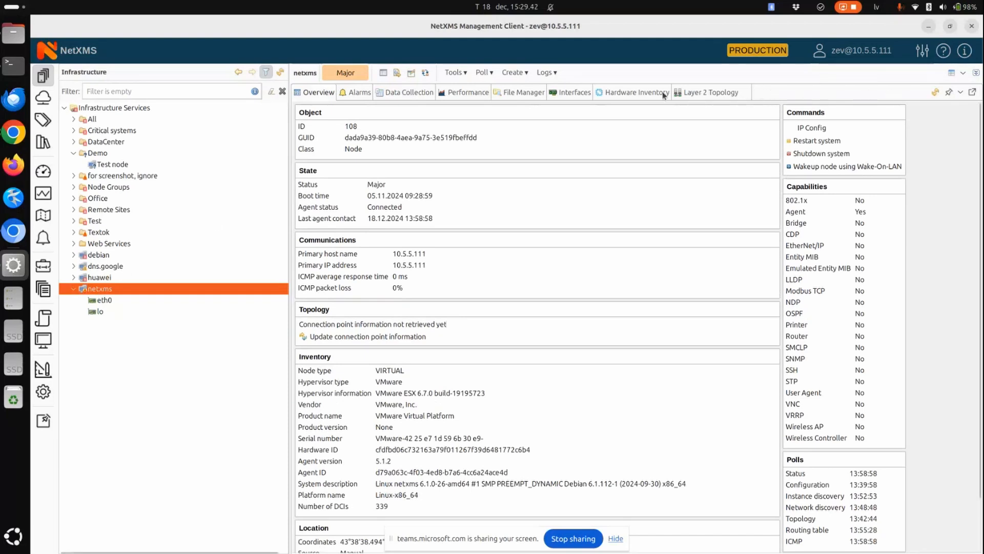
left_click(715, 93)
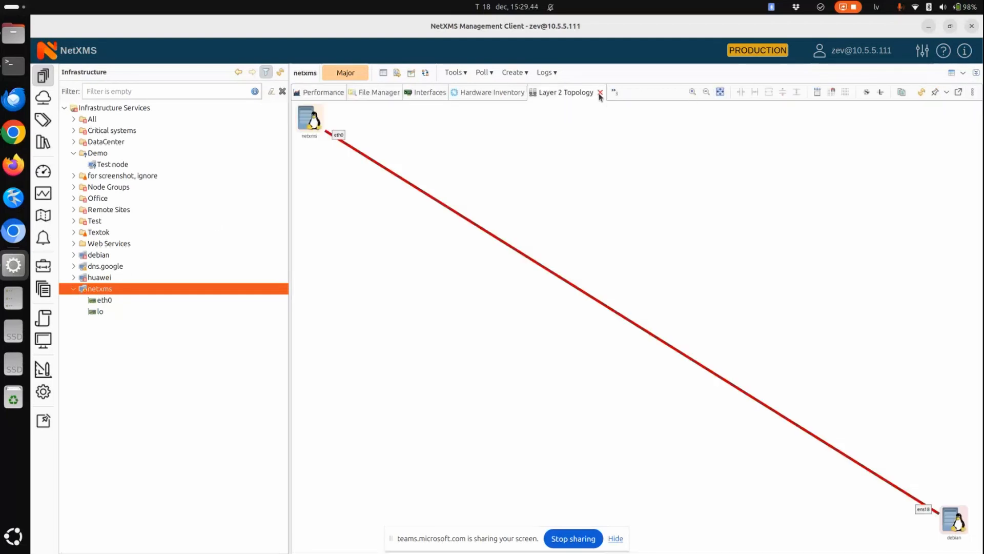
left_click(487, 94)
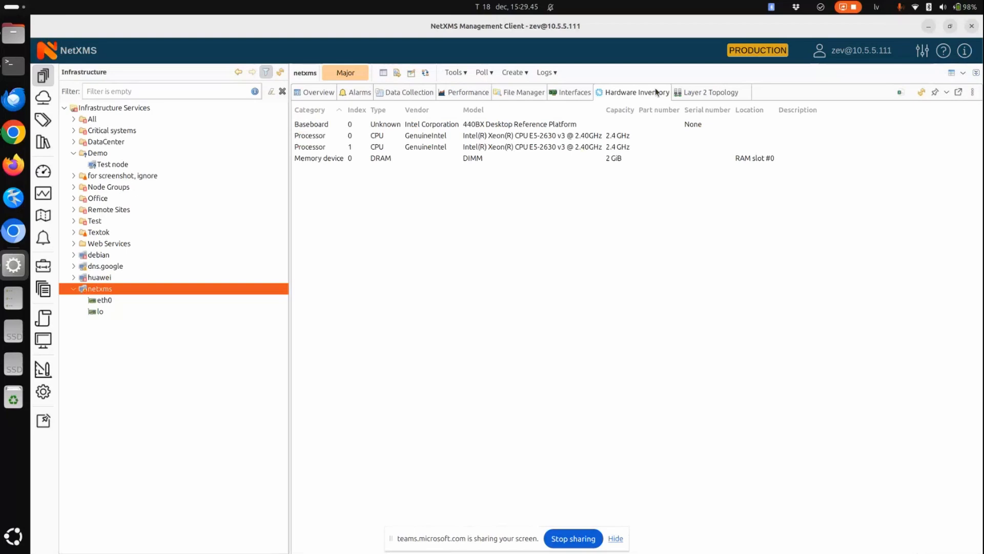
left_click(104, 164)
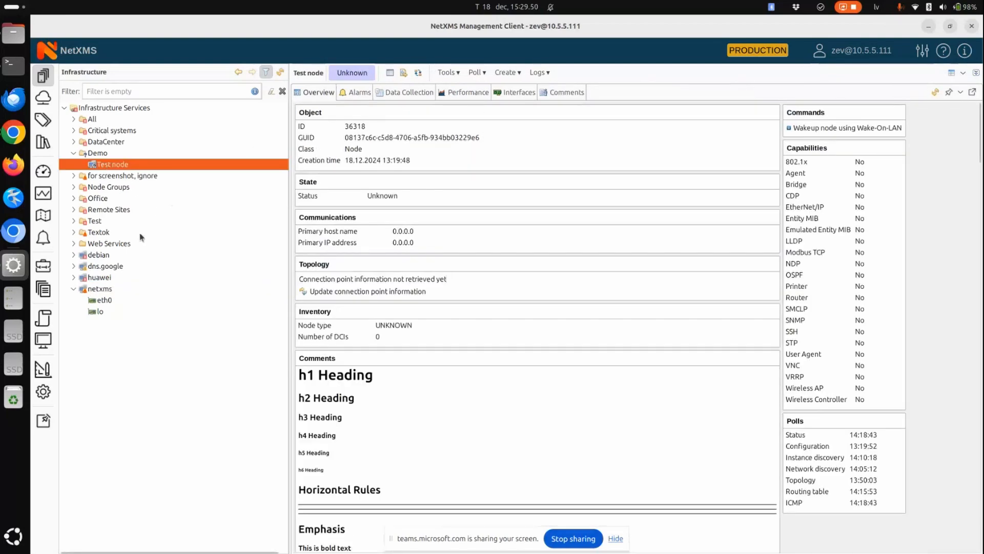
left_click(104, 290)
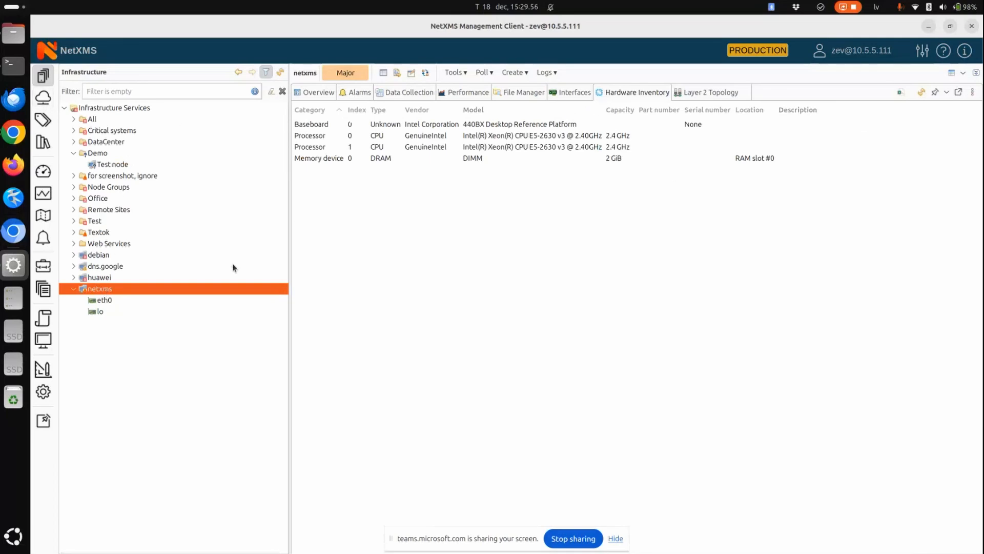
left_click(101, 167)
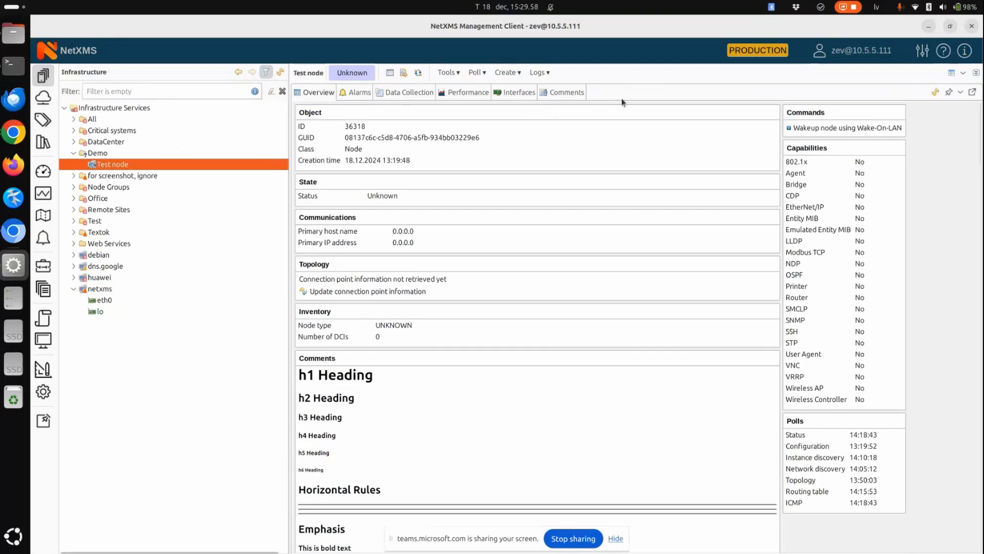
left_click(562, 91)
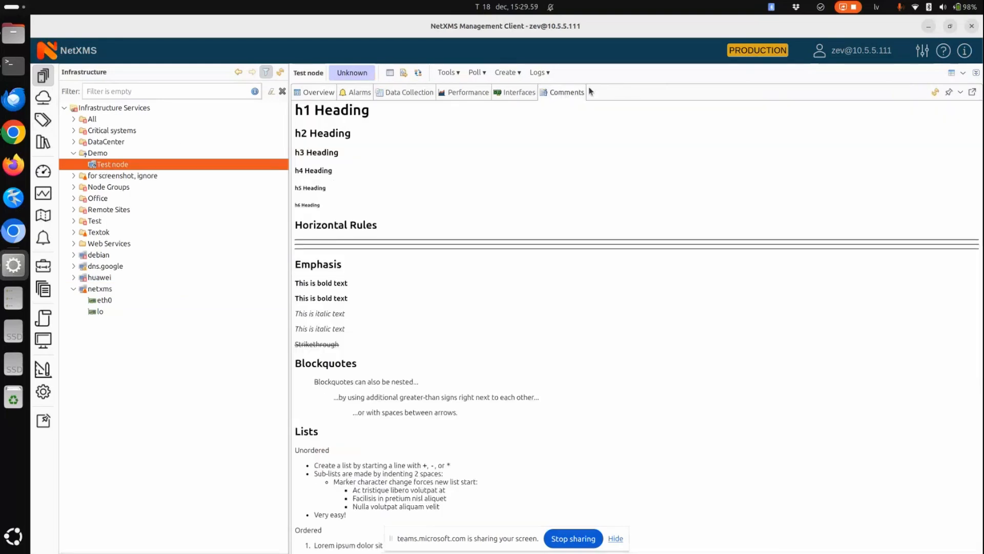
Step: Close the management client, relaunch it from nxmc-5.1.2-standalone.jar on the desktop, and log in to server 10.5.5.111 with the account password
left_click(972, 26)
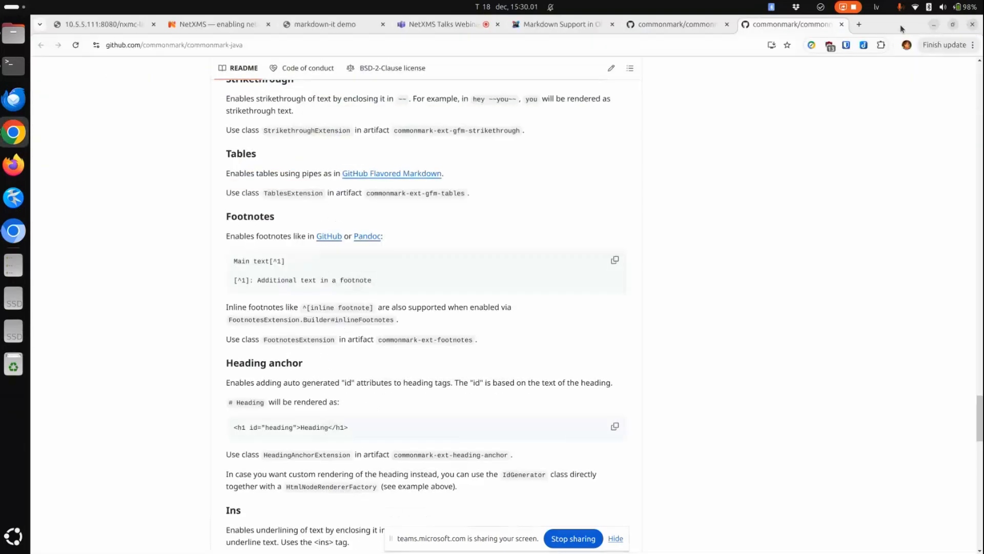
left_click(934, 25)
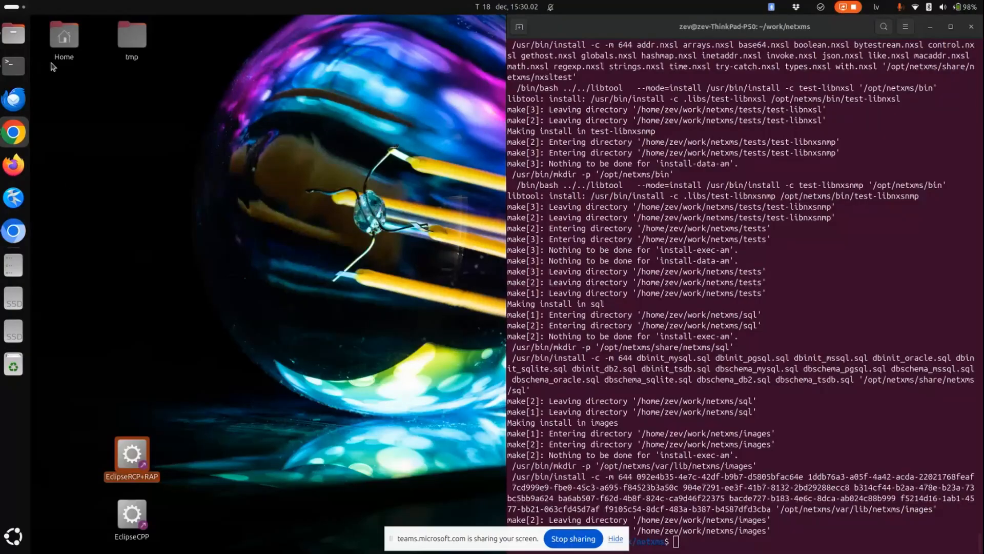
left_click(931, 27)
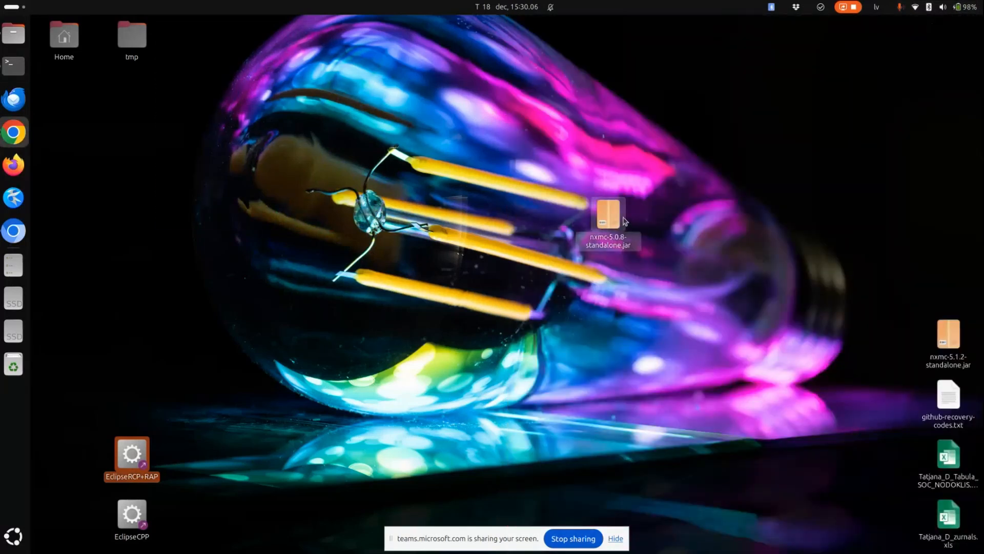
left_click(946, 357)
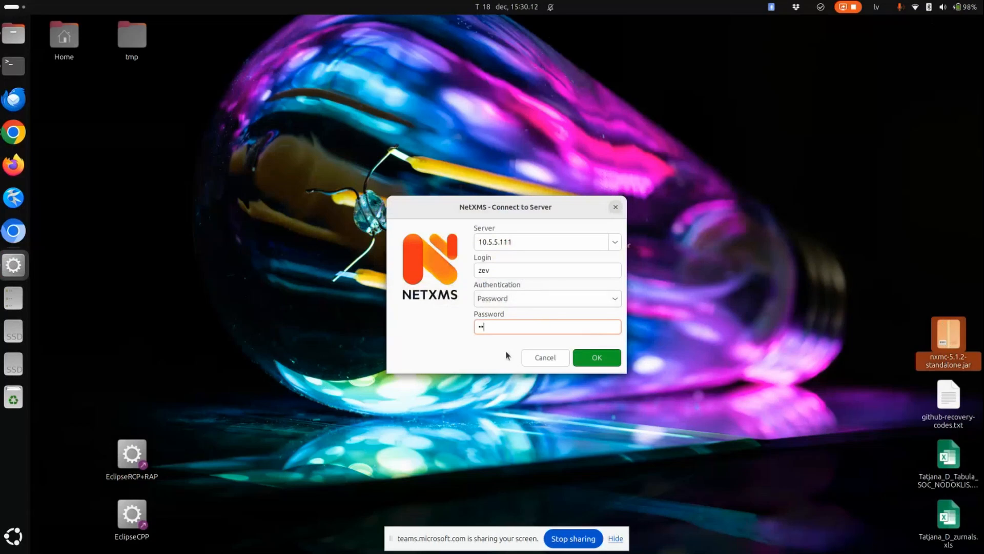
key("Return")
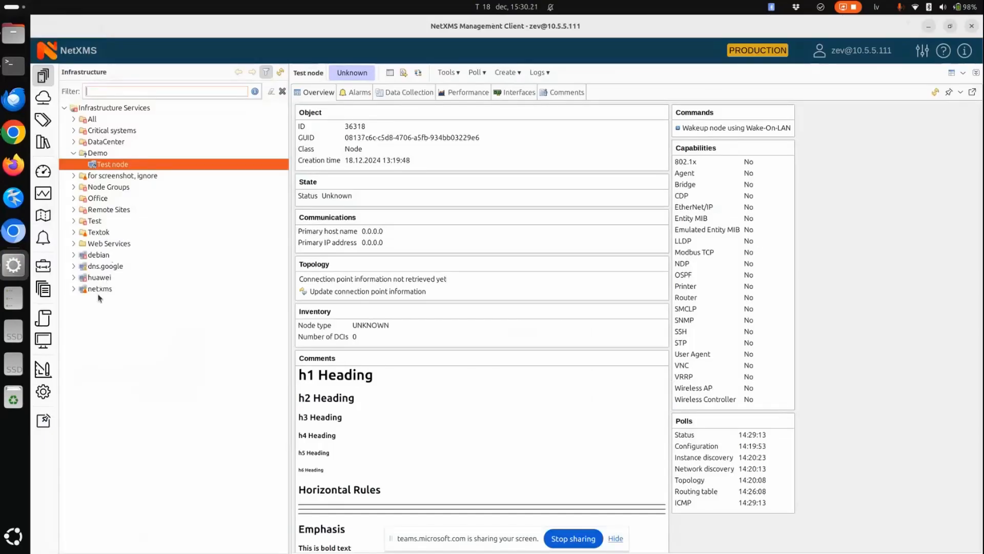
Step: Examine the netxms node's comment in its overview and Comments view, and look through its list of additional views
left_click(98, 292)
scroll(621, 400, "down", 3)
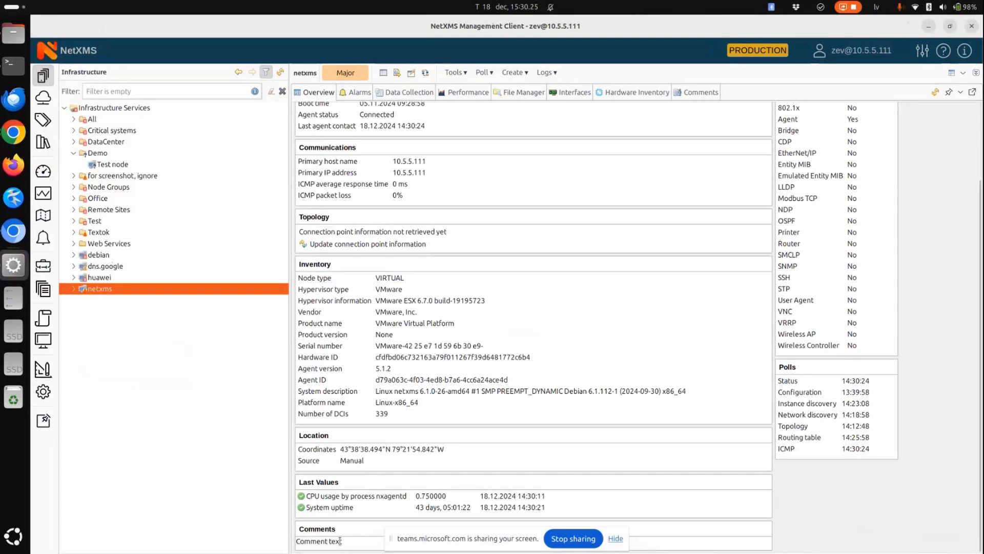
left_click(688, 94)
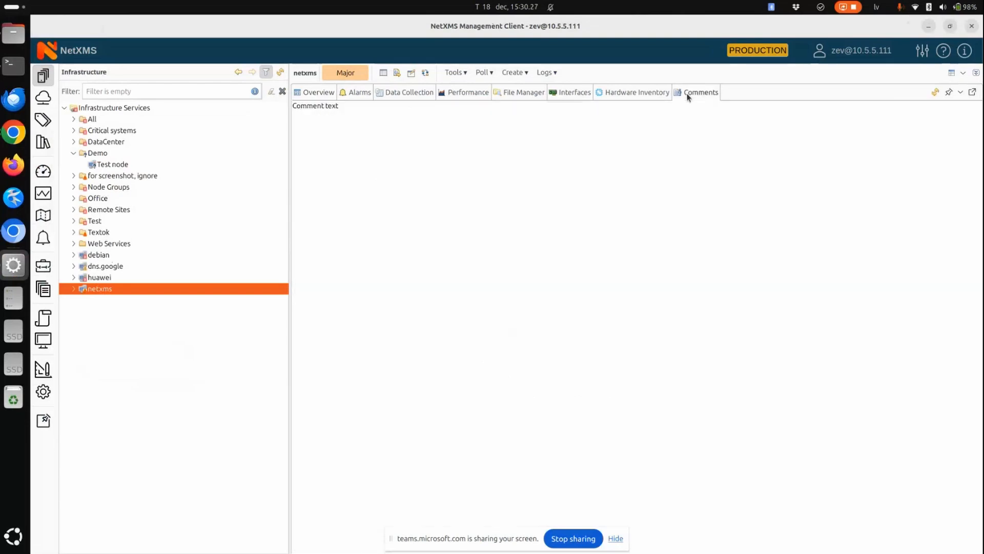
left_click(964, 74)
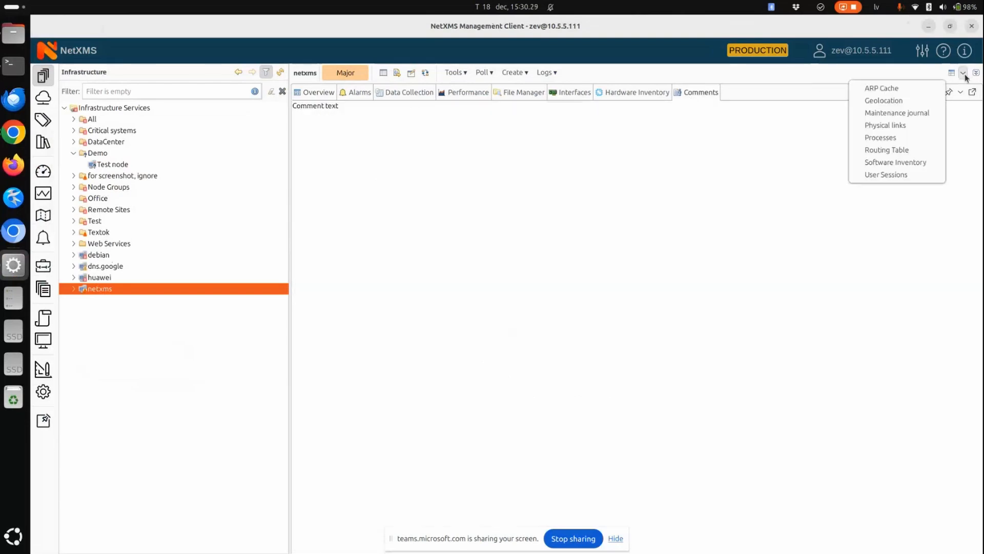
left_click(964, 73)
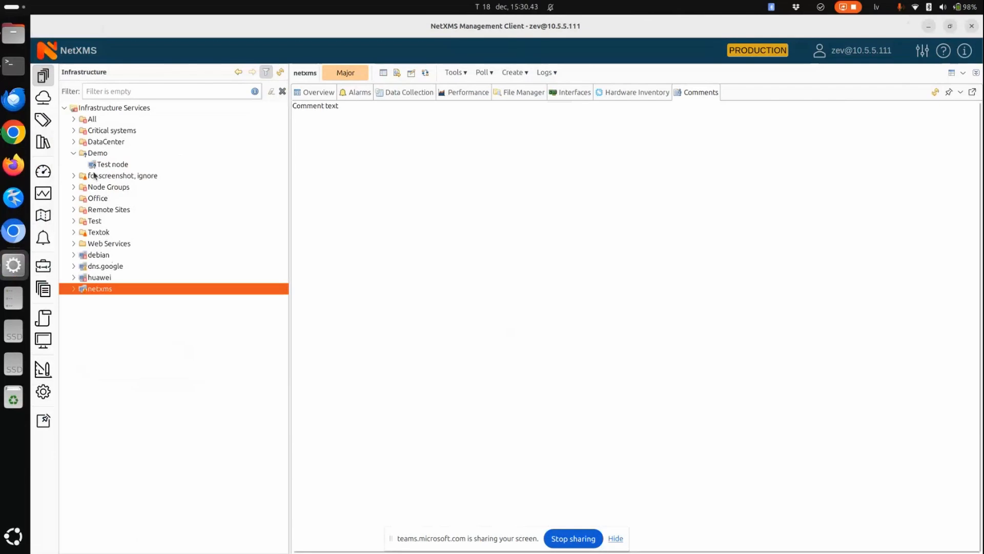
Step: Examine Test node's rendered Markdown in its Comments view, from the headings down to the lists
left_click(109, 166)
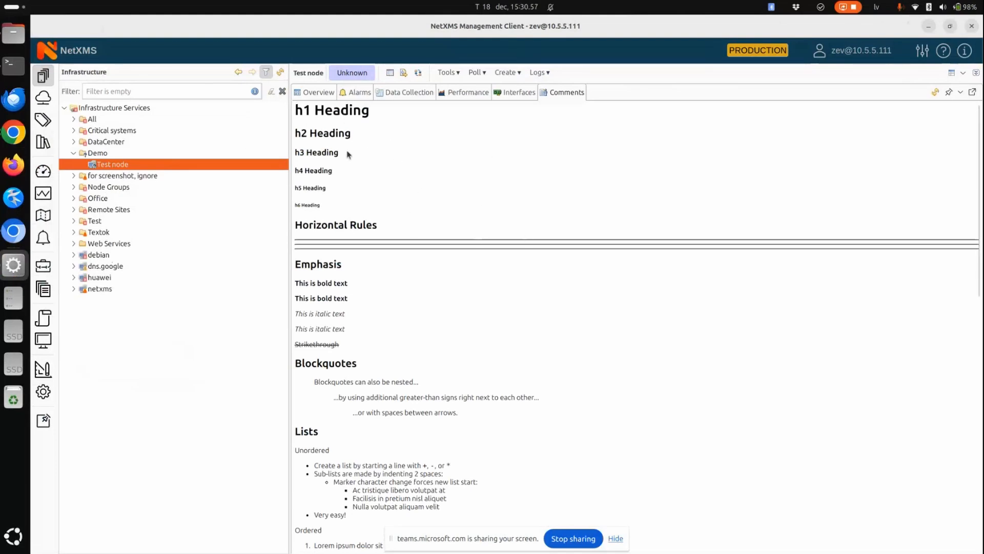
scroll(526, 206, "down", 3)
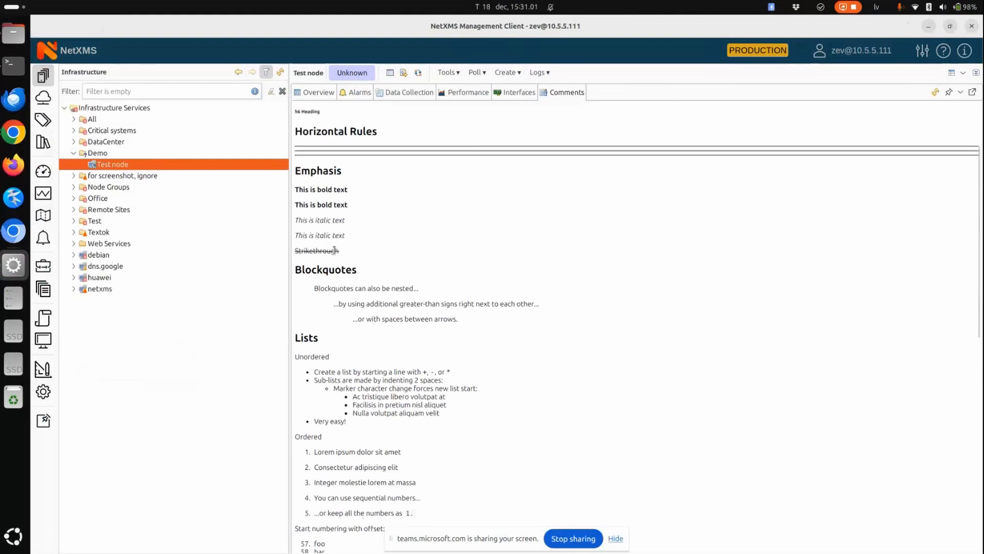
Step: Examine the rest of Test node's rendered Markdown, from the emphasis samples and blockquotes through code and tables to links, images and tasks
left_click_drag(301, 216, 334, 251)
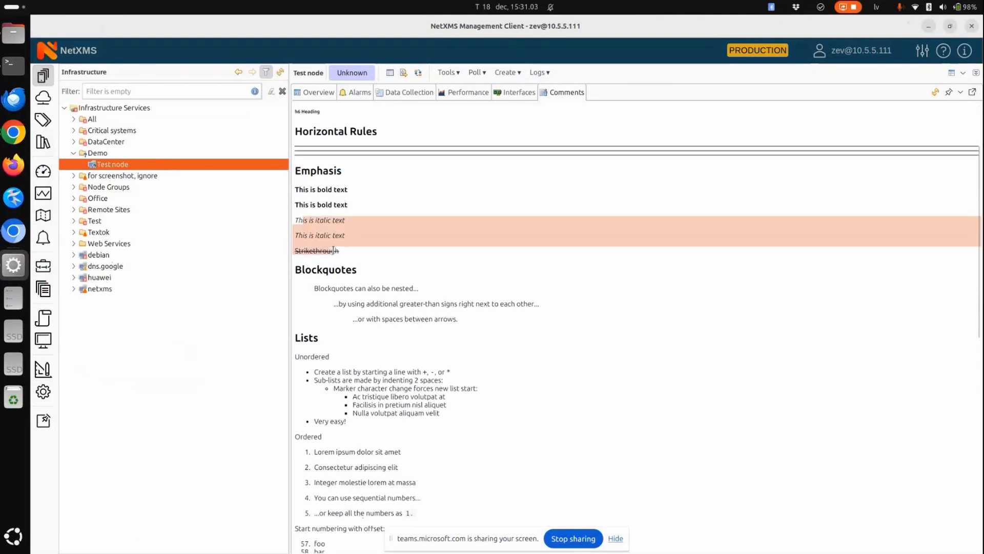
left_click(379, 262)
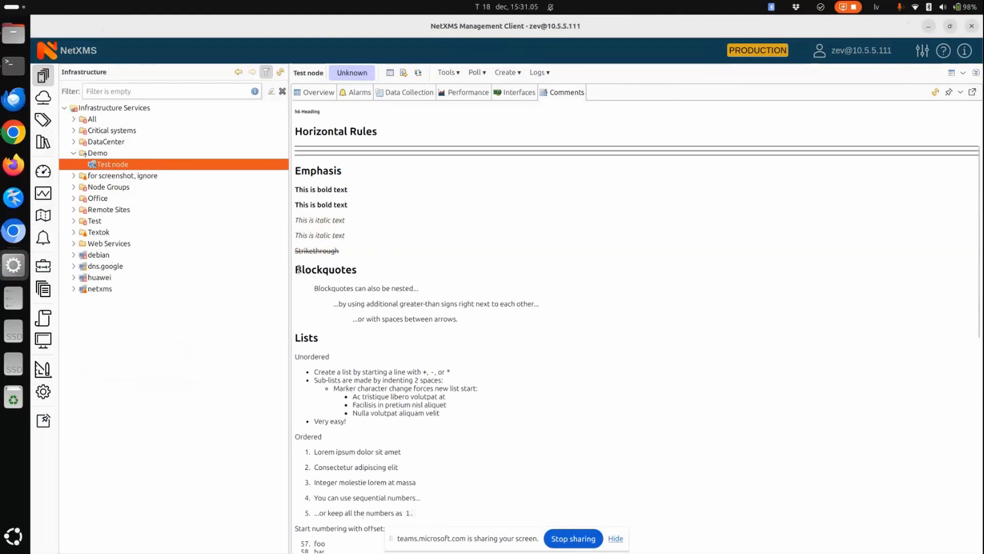
left_click_drag(299, 269, 377, 273)
scroll(379, 277, "down", 3)
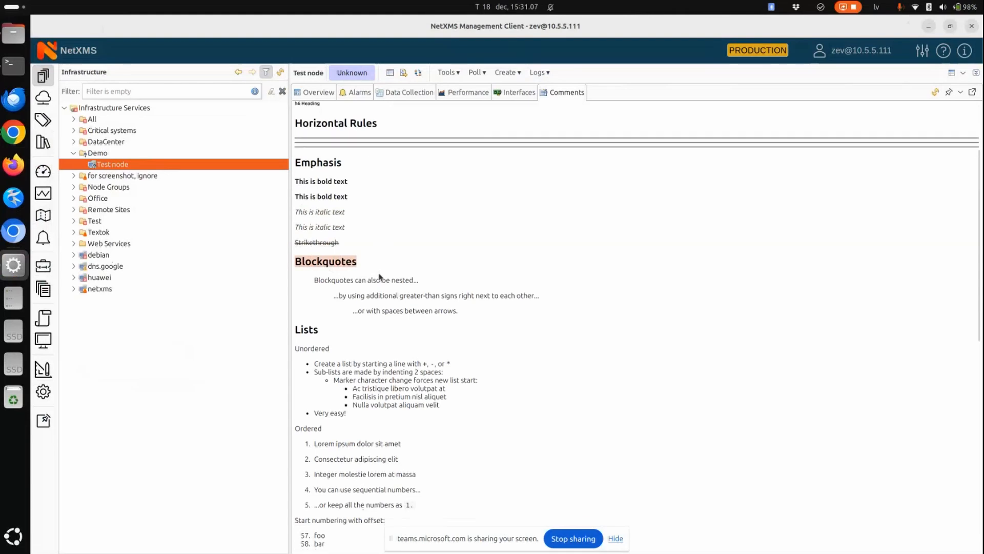
scroll(423, 274, "down", 8)
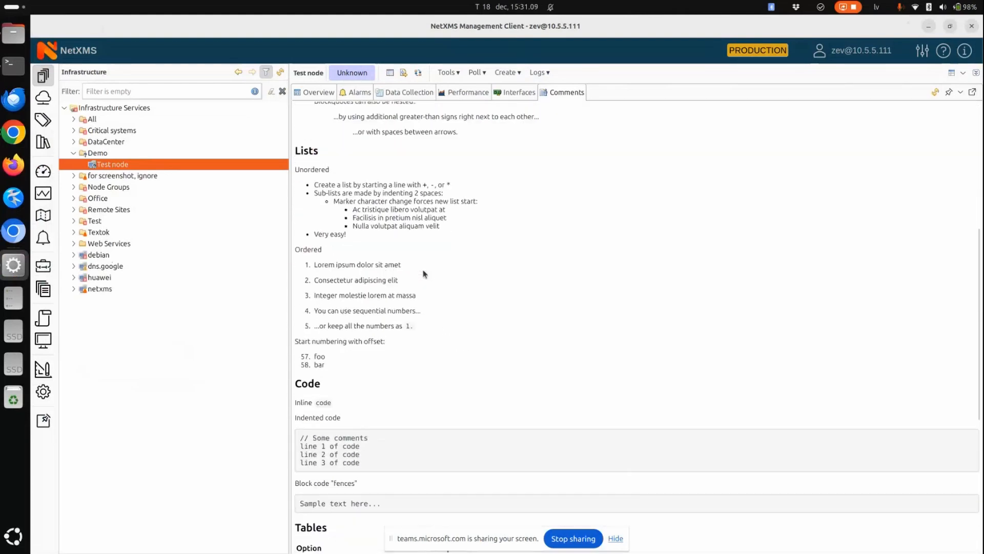
scroll(421, 273, "down", 5)
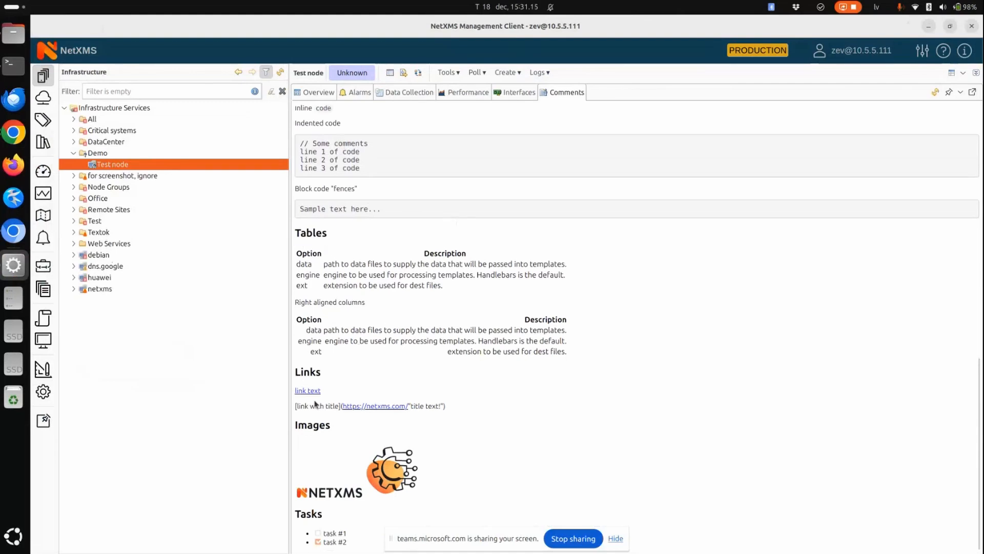
Step: Follow the netxms.com link in the rendered comment, close the opened page and return to the management client
left_click(372, 407)
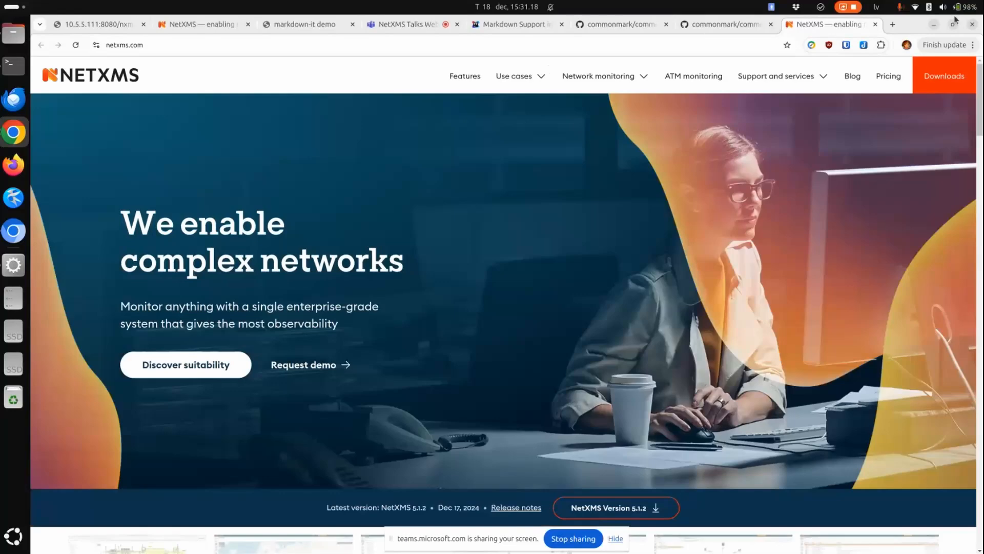
left_click(876, 24)
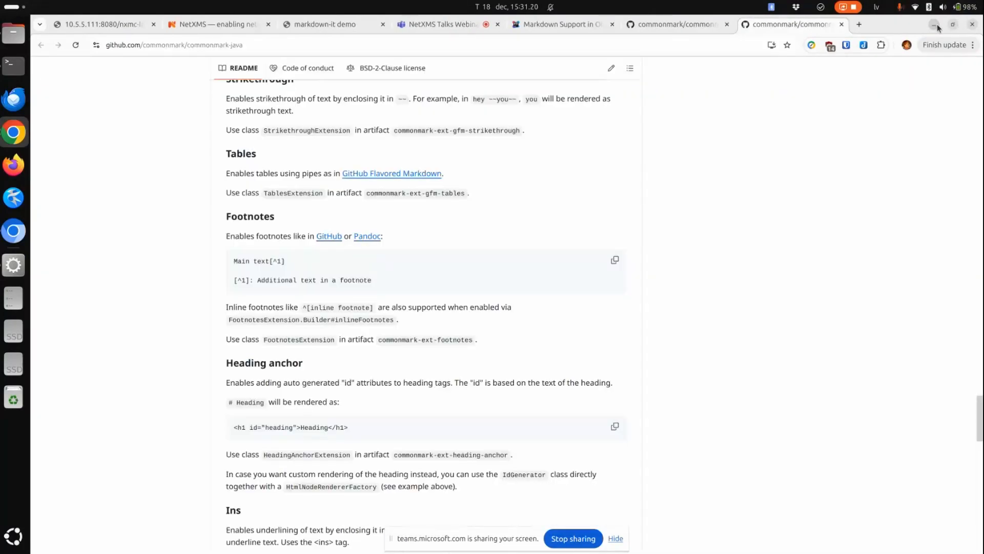
left_click(934, 24)
right_click(138, 164)
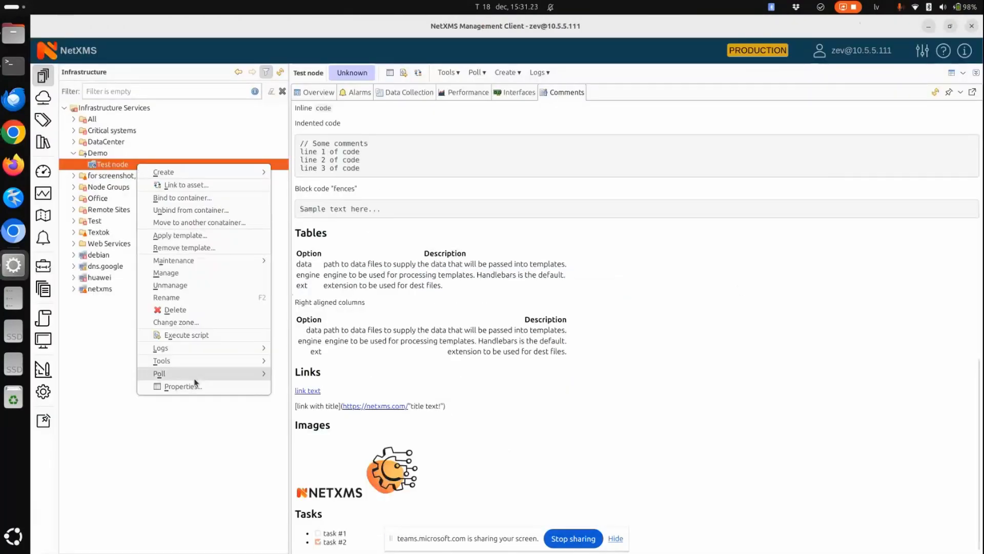
left_click(192, 390)
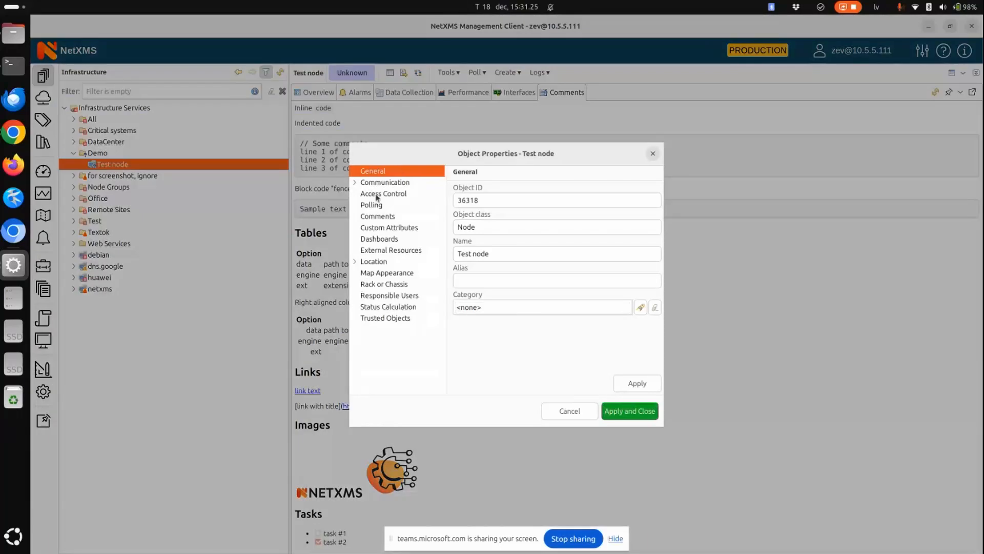
left_click(377, 216)
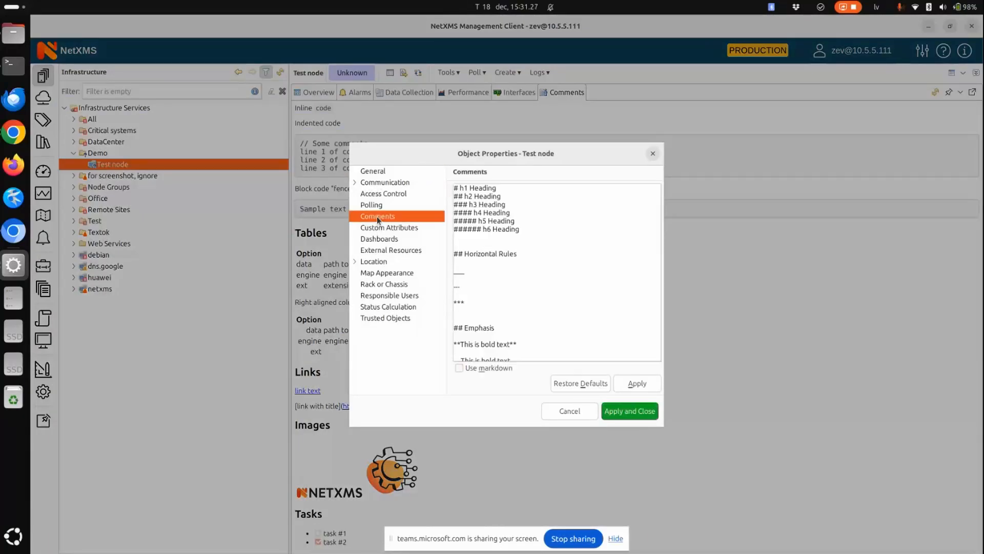
scroll(551, 303, "down", 15)
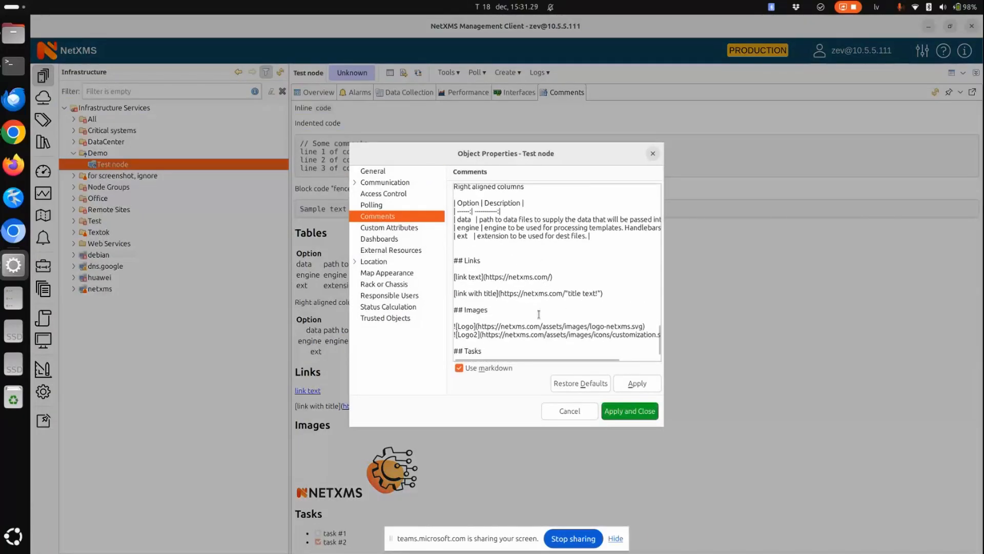
scroll(537, 351, "down", 1)
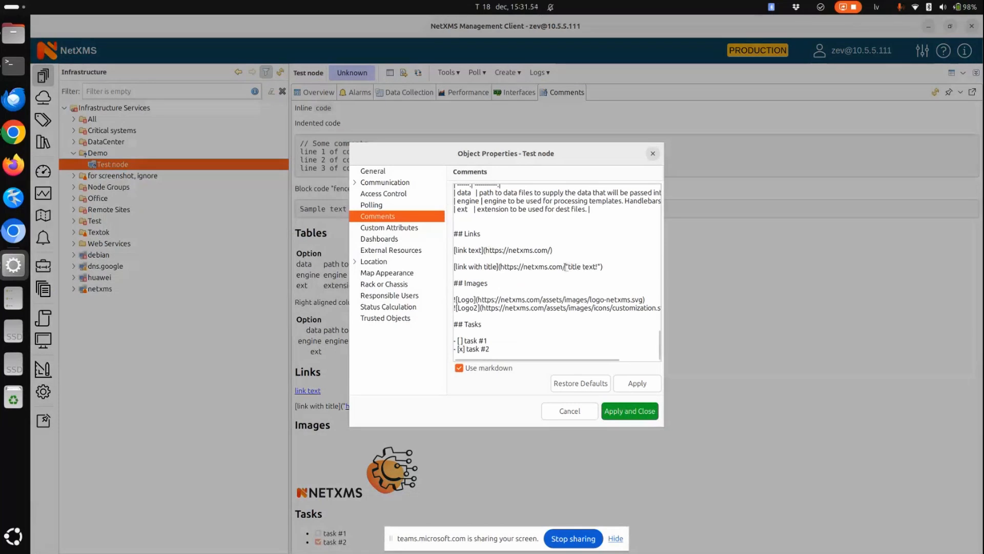
mouse_move(565, 267)
left_mouse_down()
mouse_move(605, 268)
mouse_move(562, 267)
left_mouse_up()
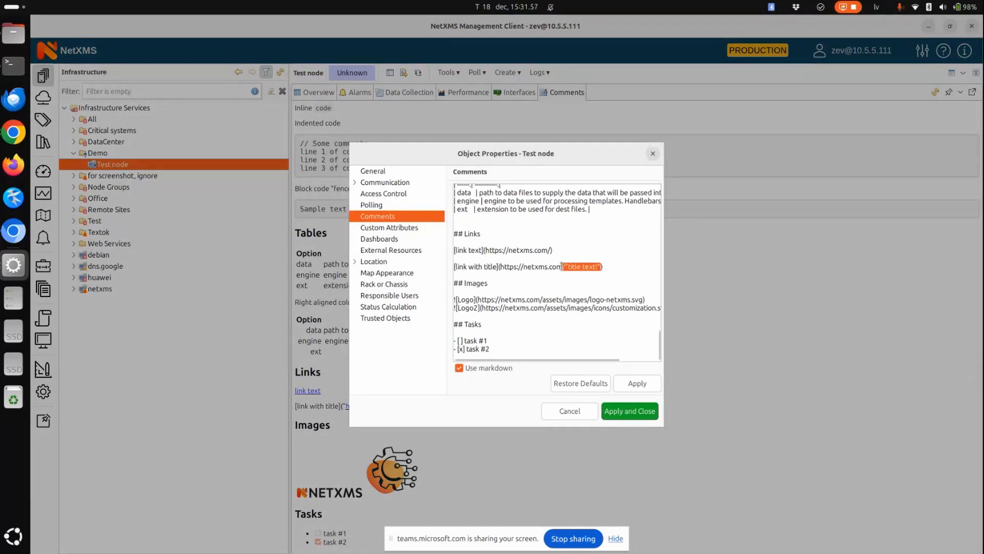
key("BackSpace")
left_click(631, 413)
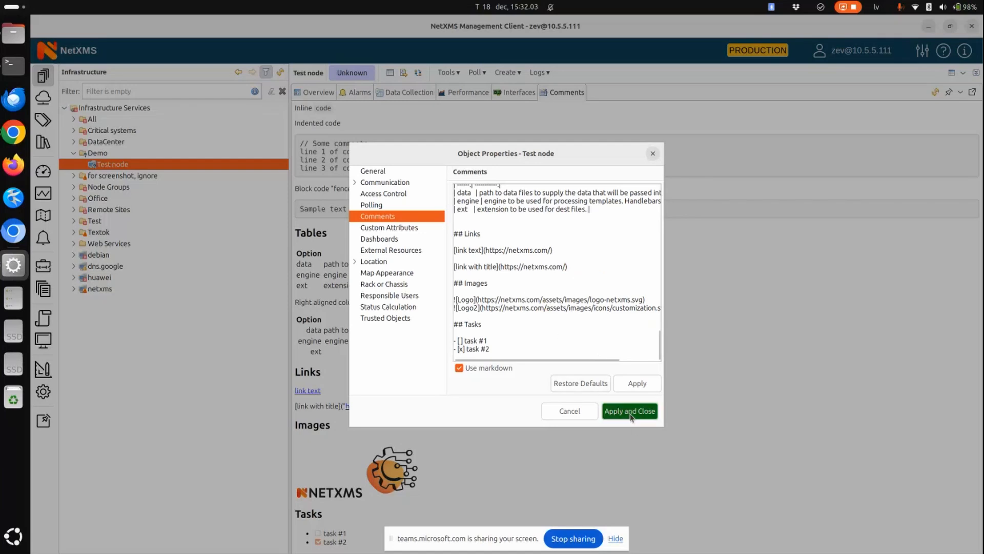
Step: Move the screen-sharing notice off the rendered comment and try to toggle the task #2 checkbox
scroll(564, 400, "down", 5)
scroll(564, 401, "down", 5)
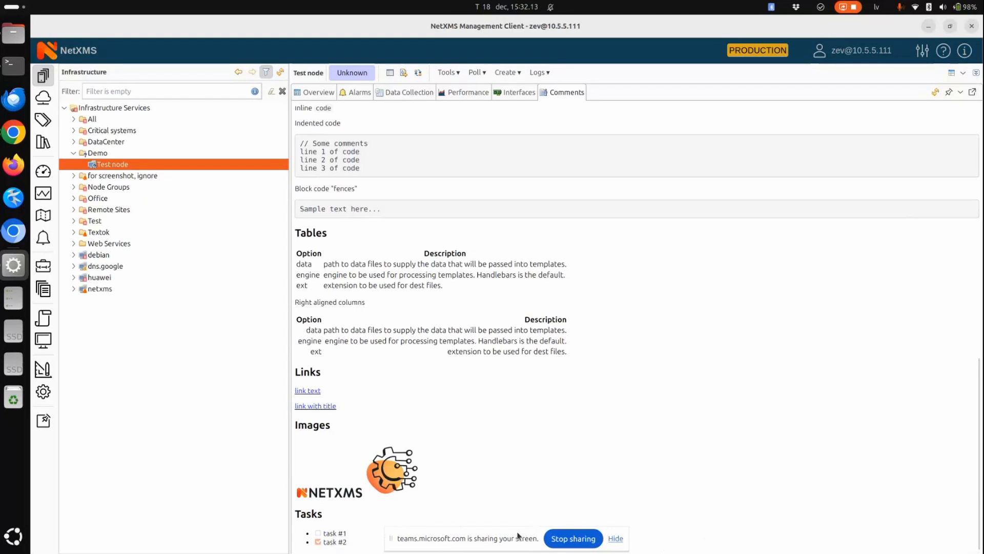
left_click_drag(518, 533, 830, 531)
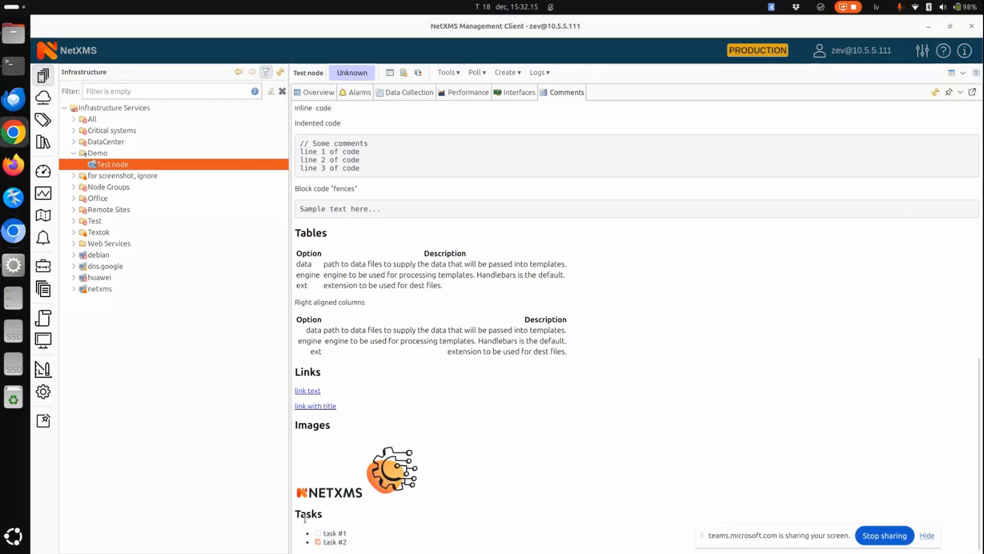
left_click(319, 542)
left_click(318, 542)
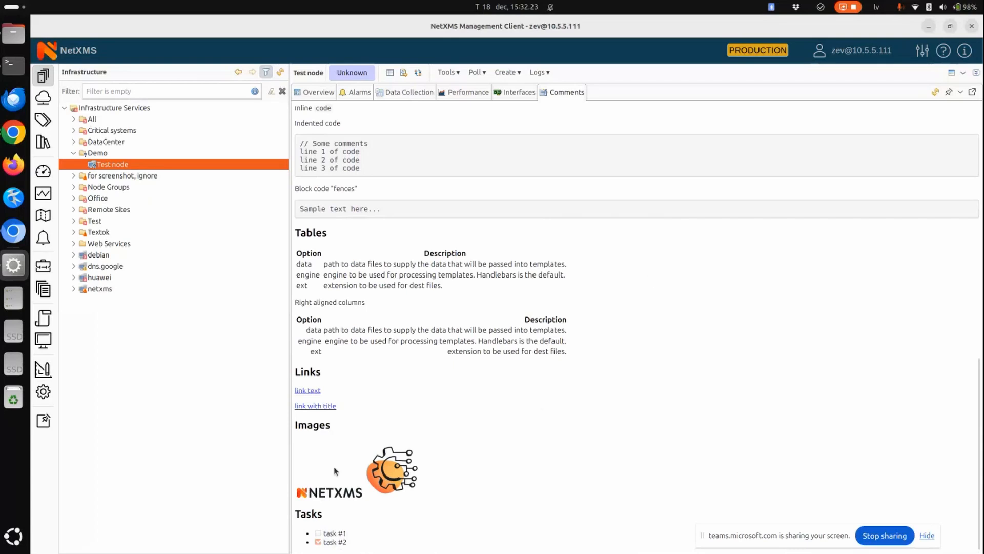
Step: Inspect the Markdown source of the two task items in Test node's comment properties and close them without saving
right_click(148, 170)
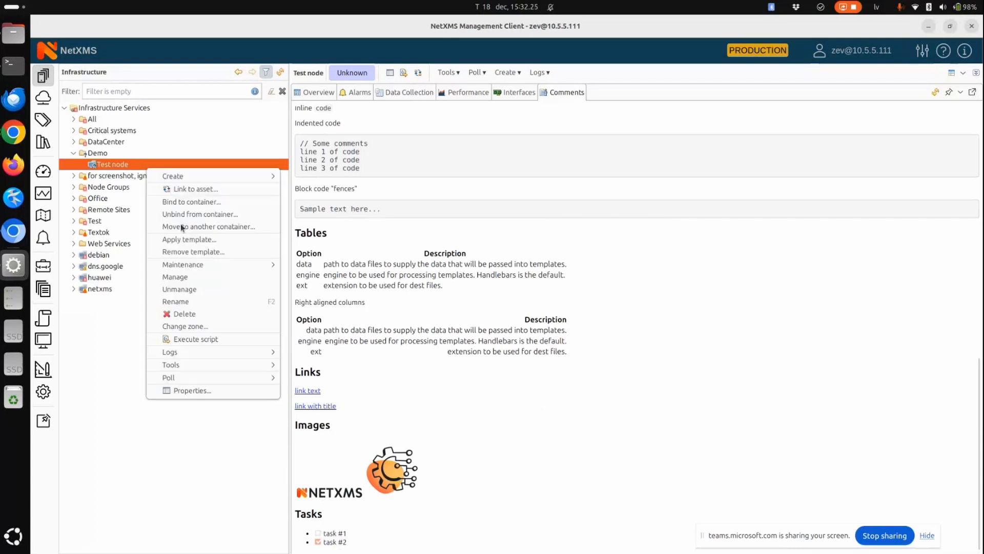
left_click(194, 390)
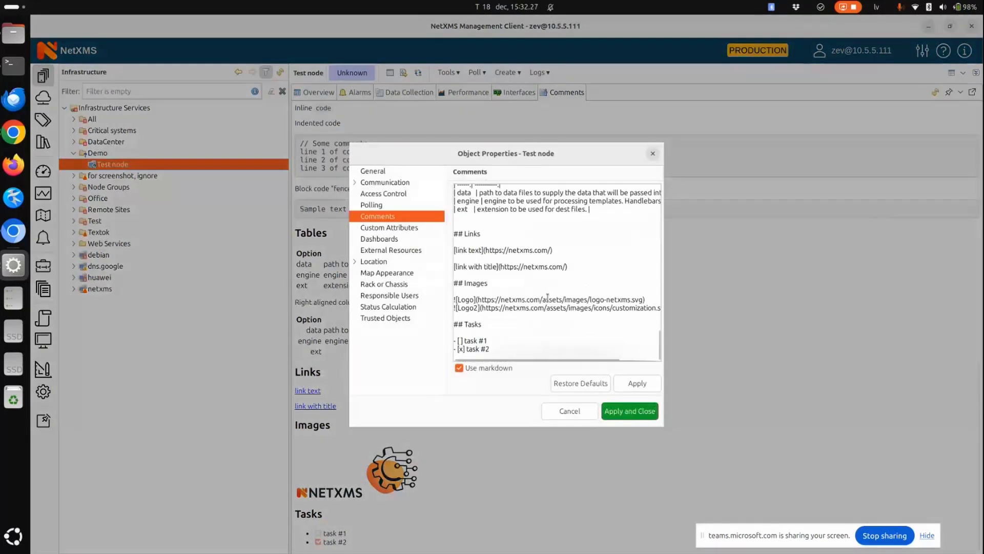
left_click_drag(495, 349, 443, 341)
left_click(542, 320)
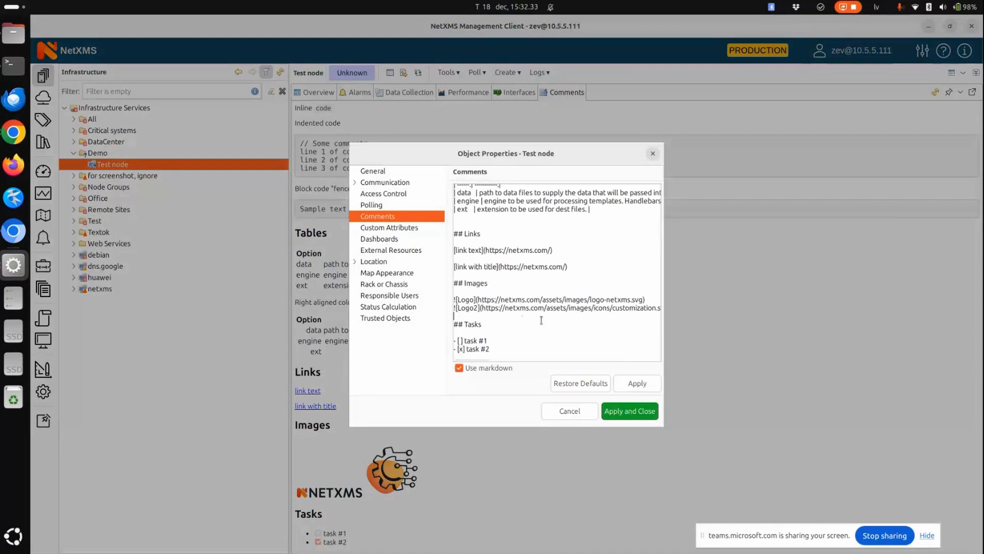
left_click(553, 411)
Step: Review Test node's whole rendered comment, from the headings down to the tasks and back
scroll(567, 370, "up", 15)
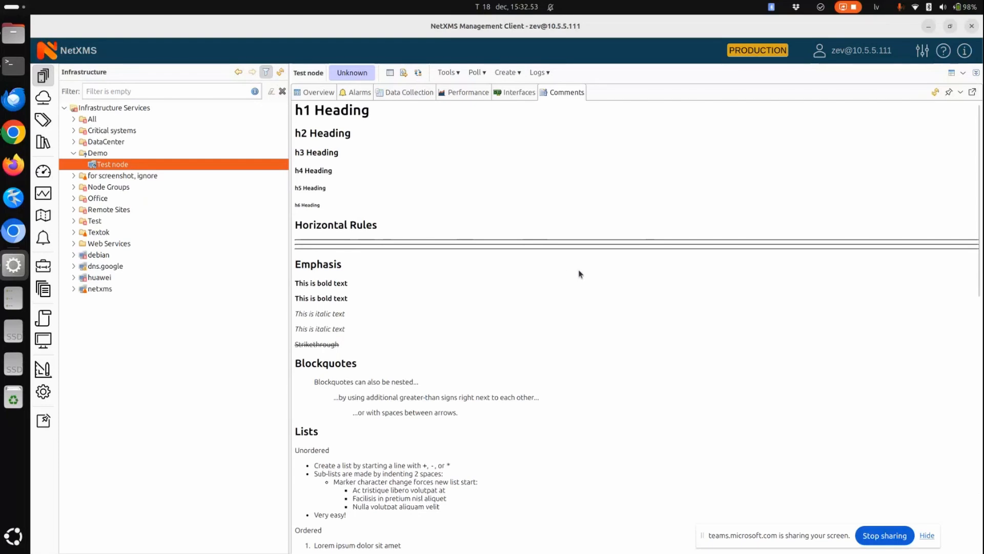
scroll(580, 277, "down", 15)
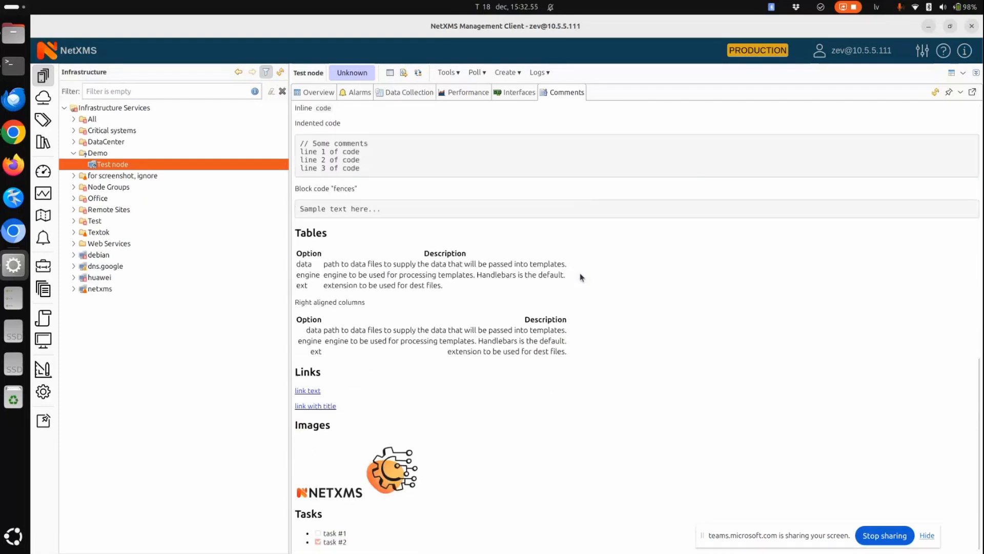
scroll(581, 277, "up", 10)
scroll(581, 277, "down", 10)
scroll(578, 288, "up", 15)
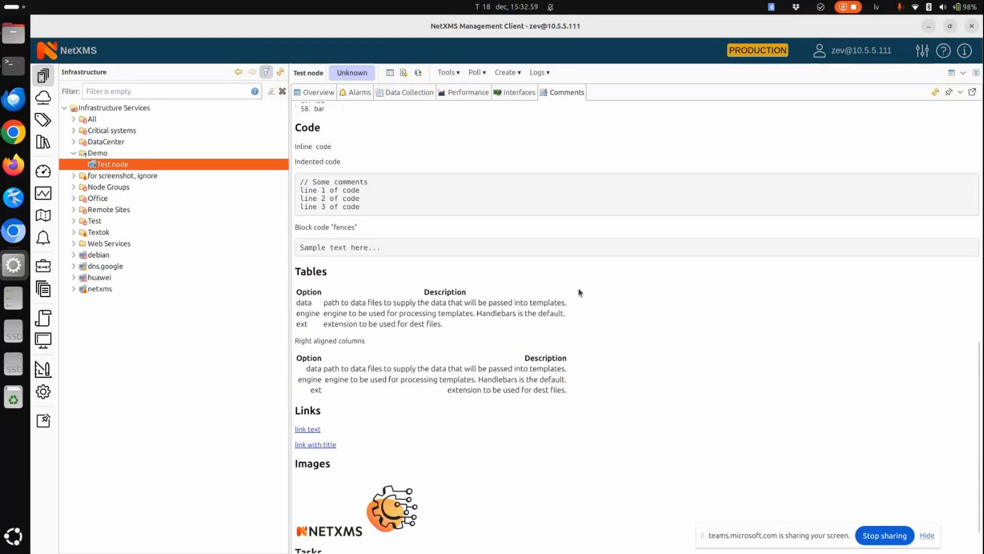
scroll(578, 288, "down", 2)
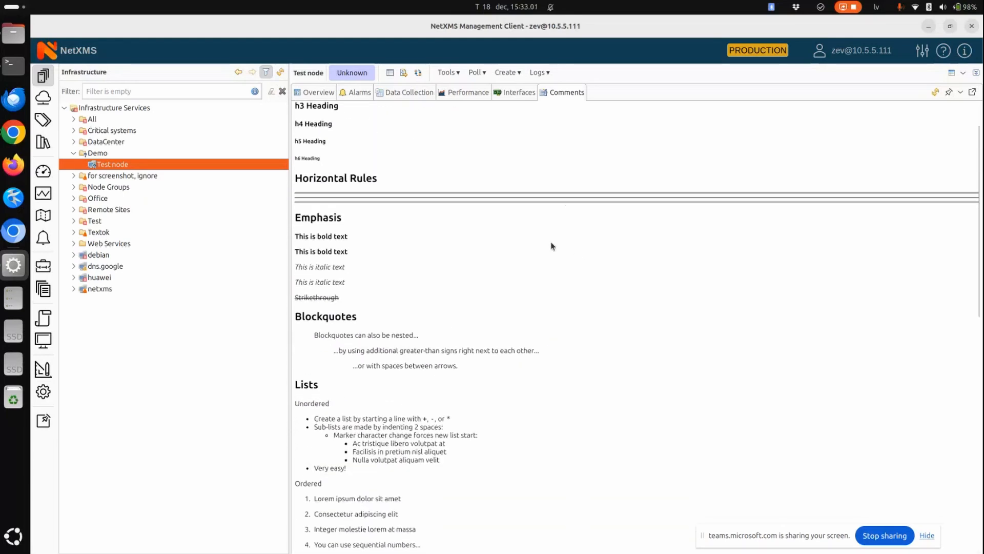
scroll(515, 285, "up", 2)
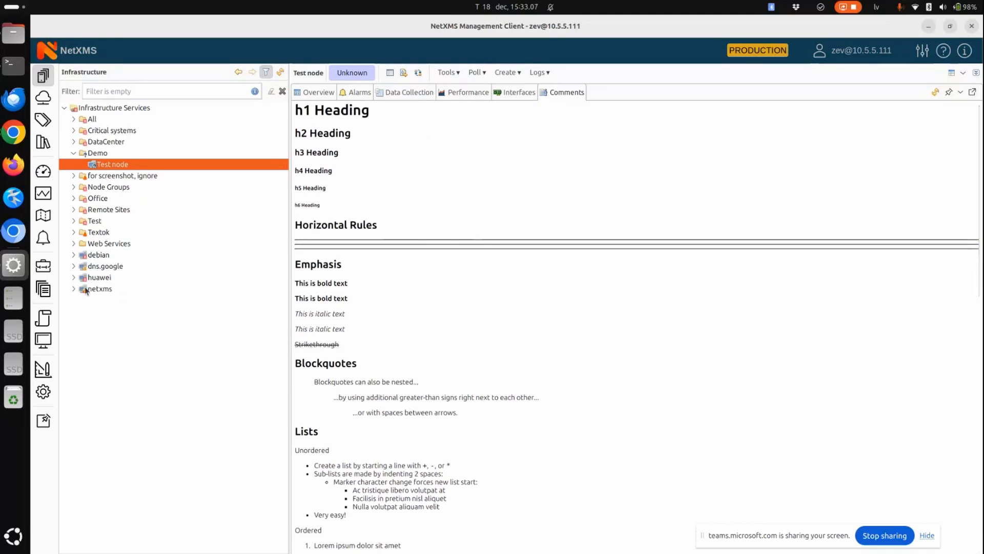
Step: Examine the netxms node's interface list, including the actions available for eth0 and its peer node, peer interface and discovery protocol columns
left_click(104, 289)
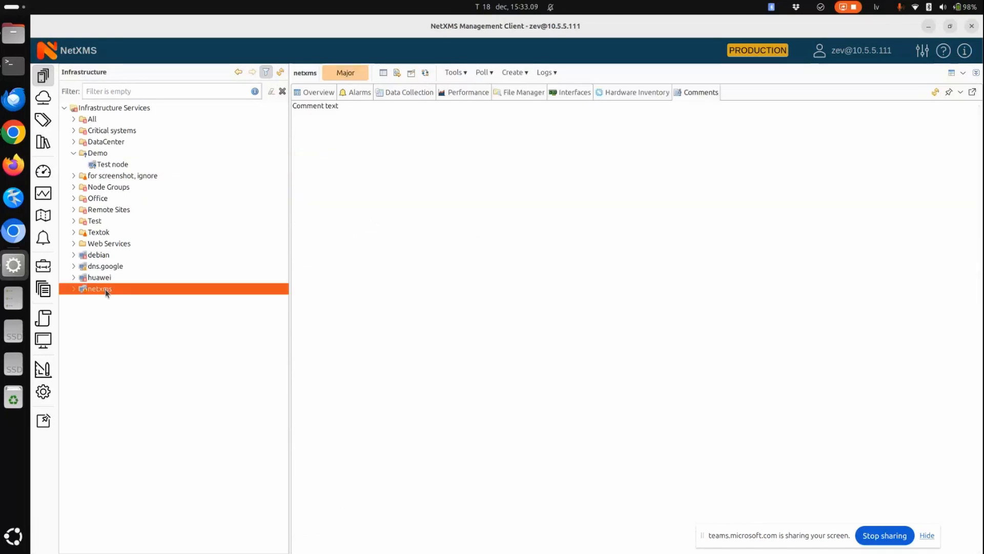
left_click(559, 95)
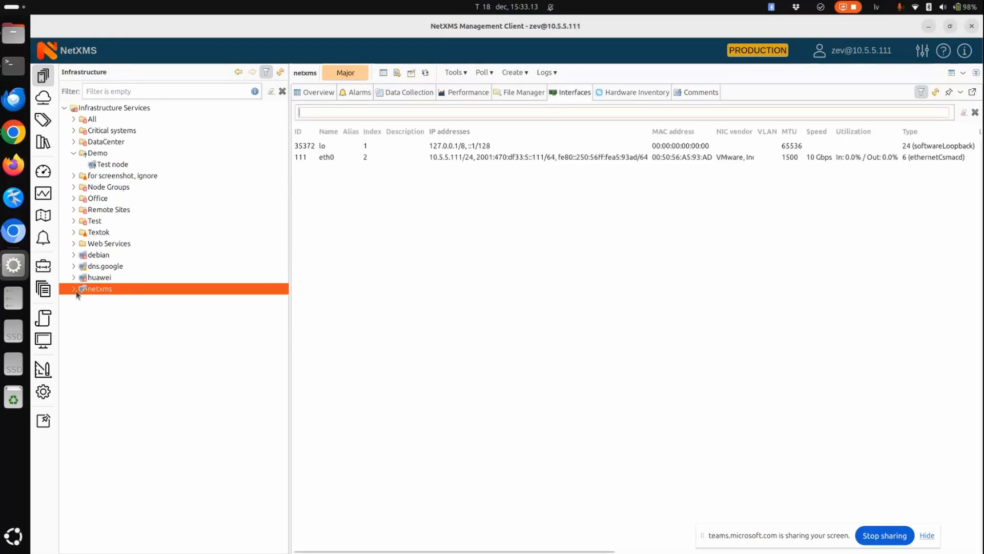
left_click(75, 290)
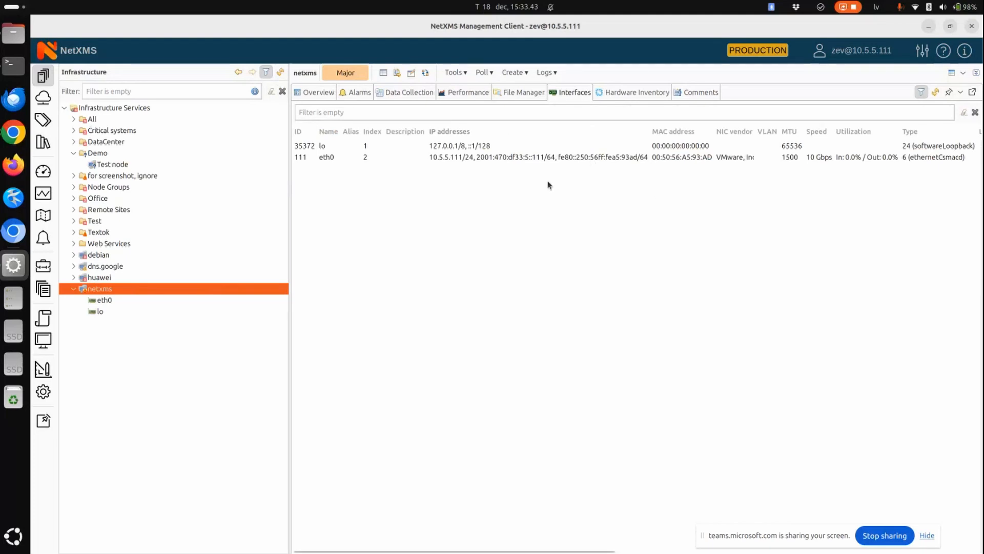
left_click(470, 159)
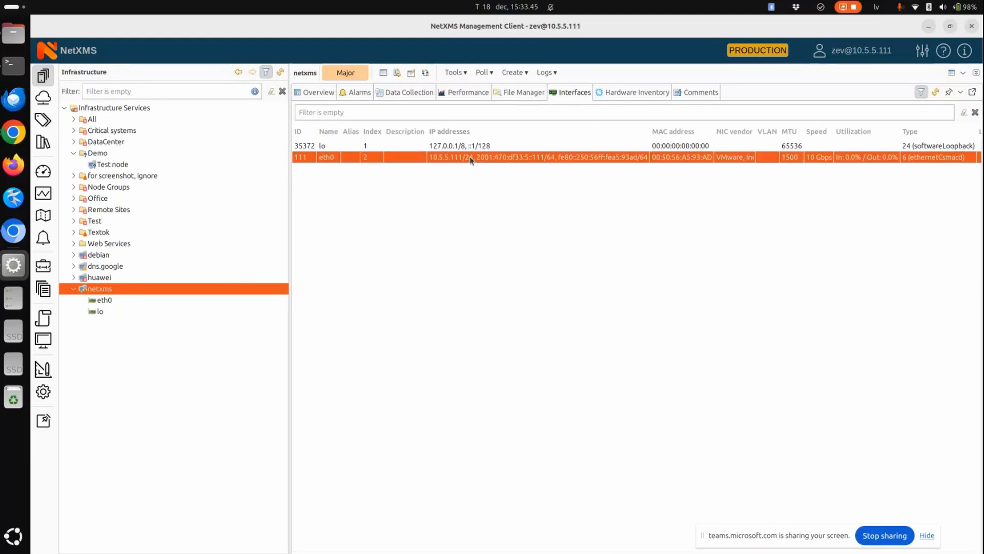
right_click(470, 159)
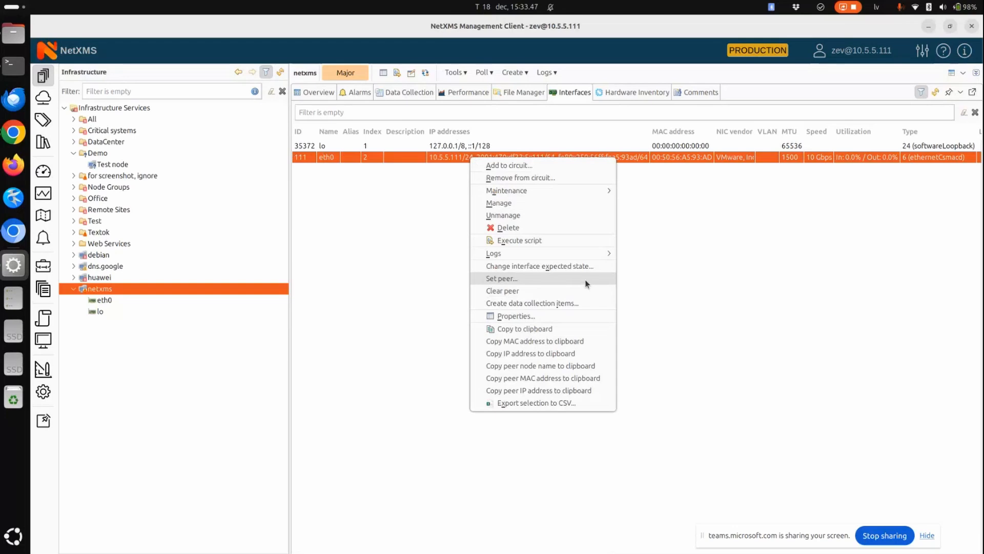
left_click(354, 187)
scroll(407, 195, "right", 10)
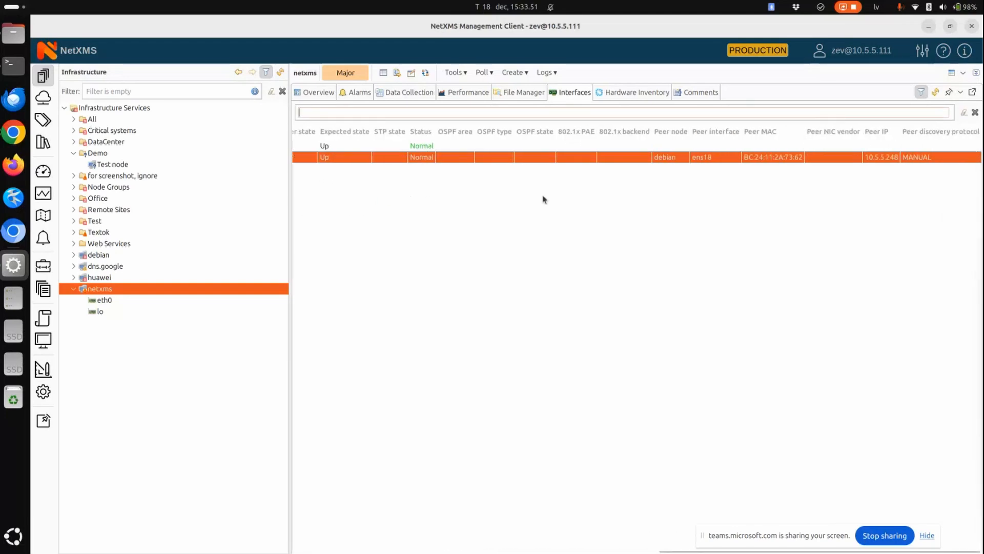
Step: Clear the peer information from the netxms node's eth0 interface and confirm the removal
right_click(670, 161)
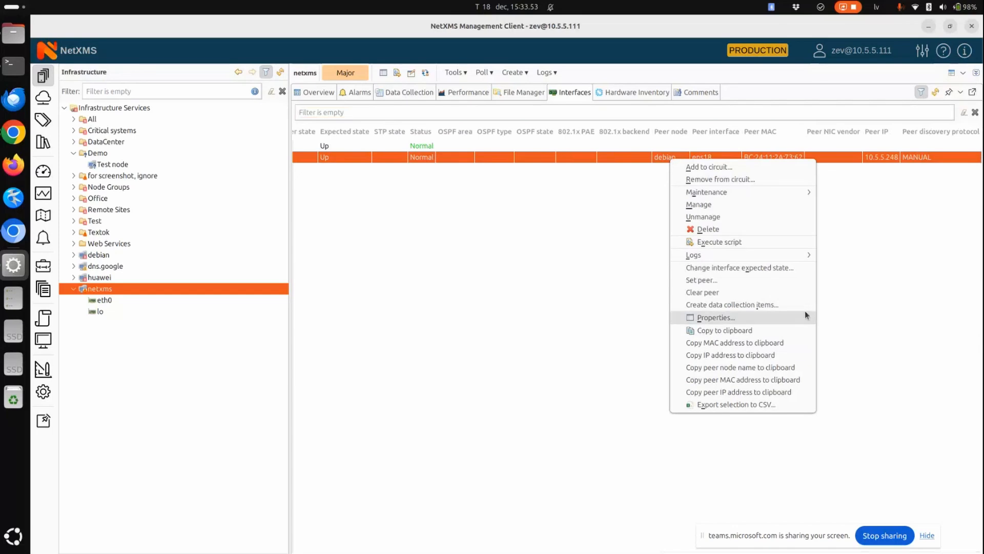
left_click(763, 291)
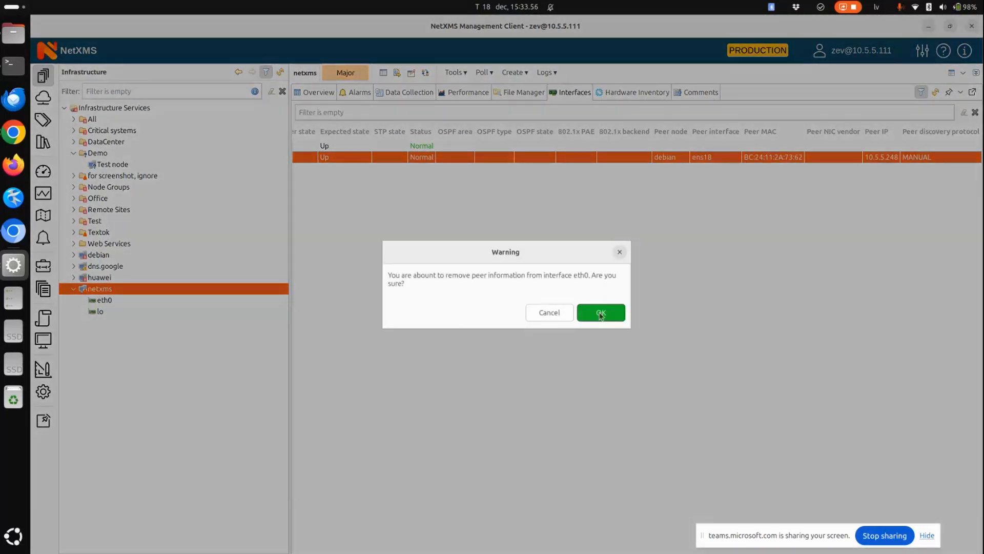
left_click(601, 316)
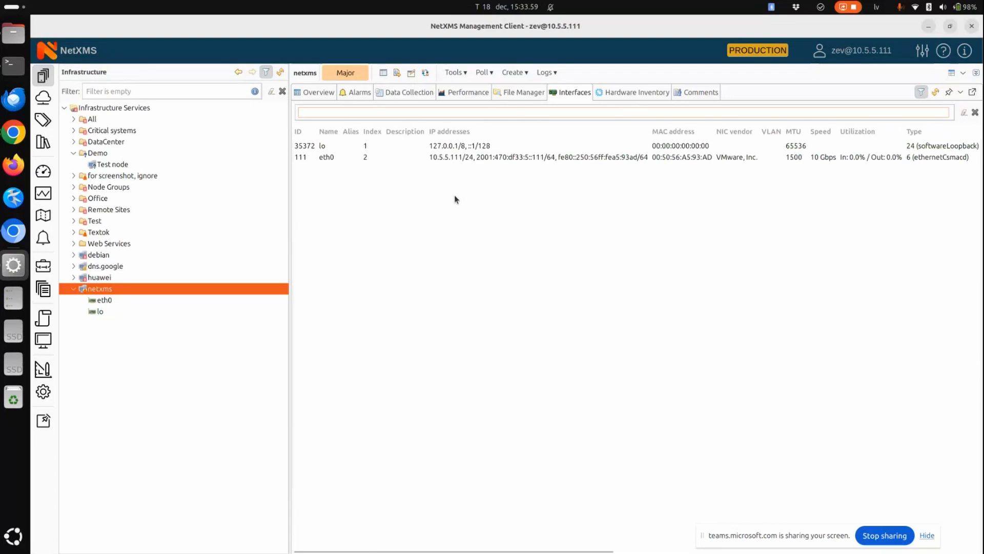
Step: Run a topology poll on the netxms node, review its link layer topology result, and close the poll output
right_click(108, 291)
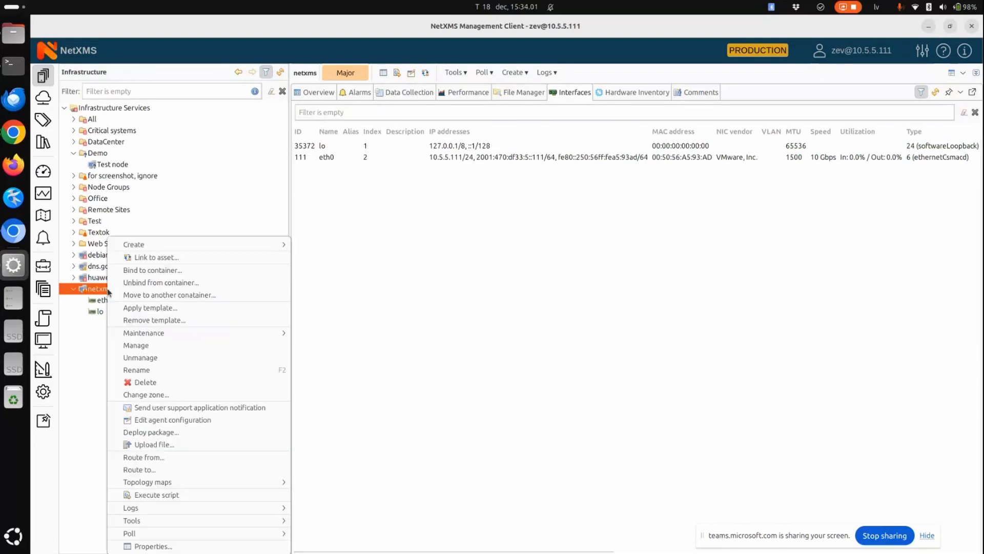
left_click(589, 264)
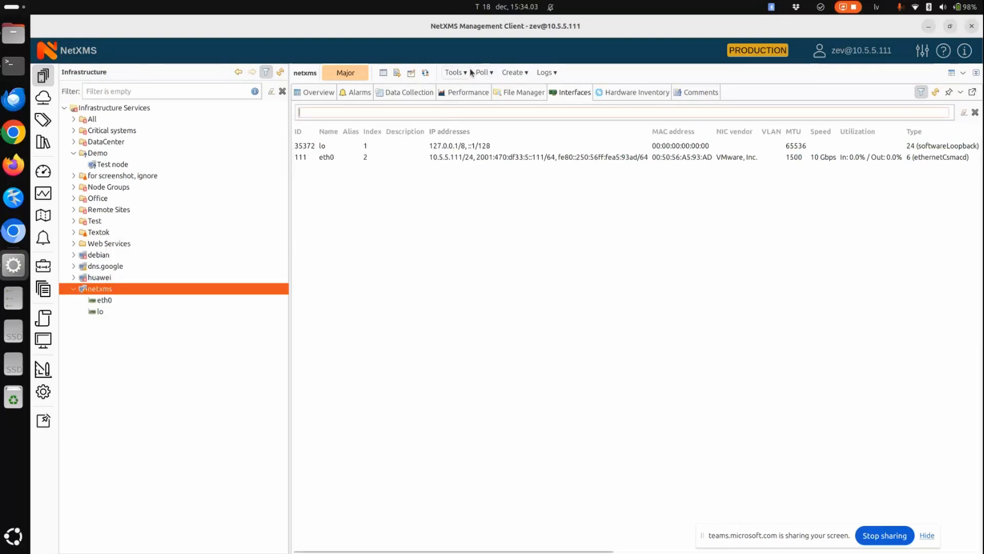
left_click(482, 73)
left_click(514, 149)
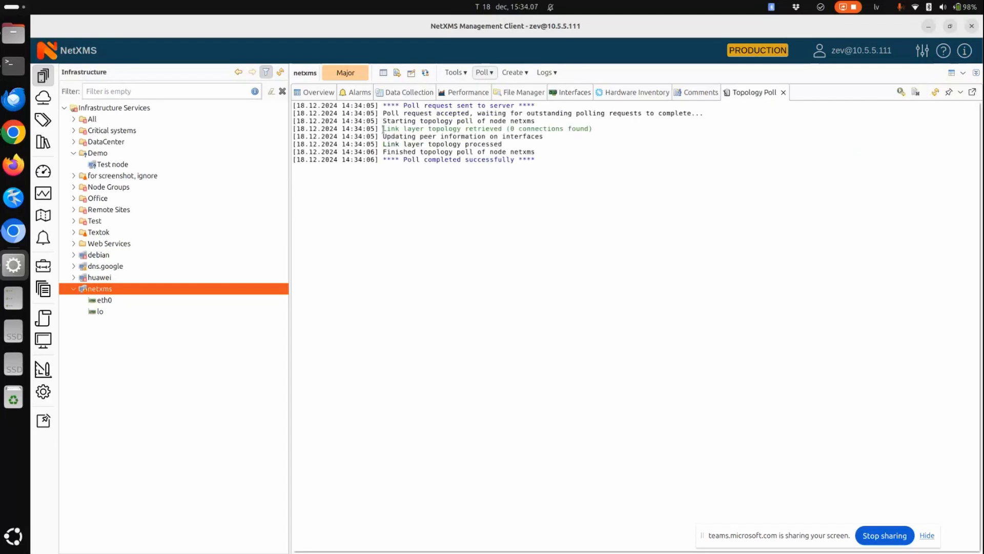
left_click_drag(382, 126, 599, 126)
left_click(564, 126)
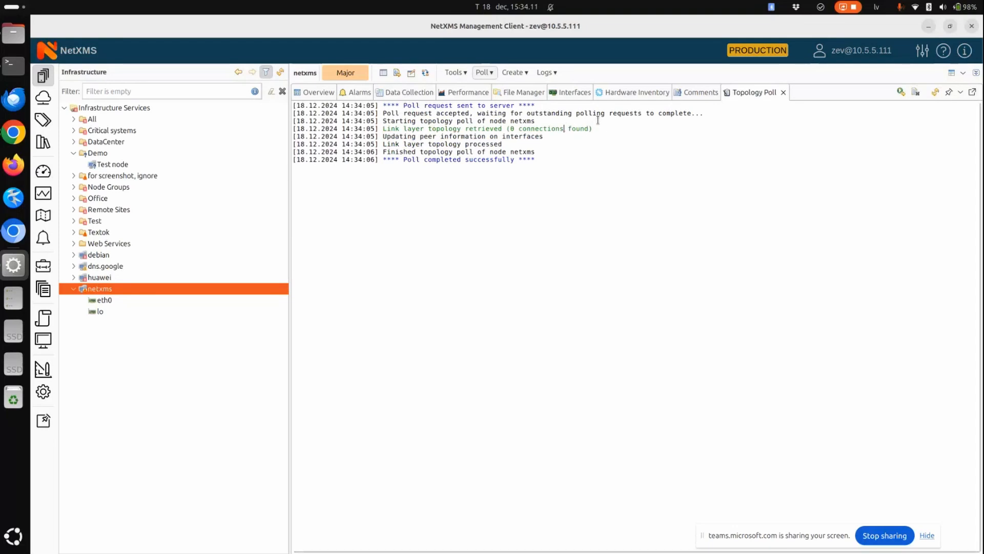
left_click(784, 93)
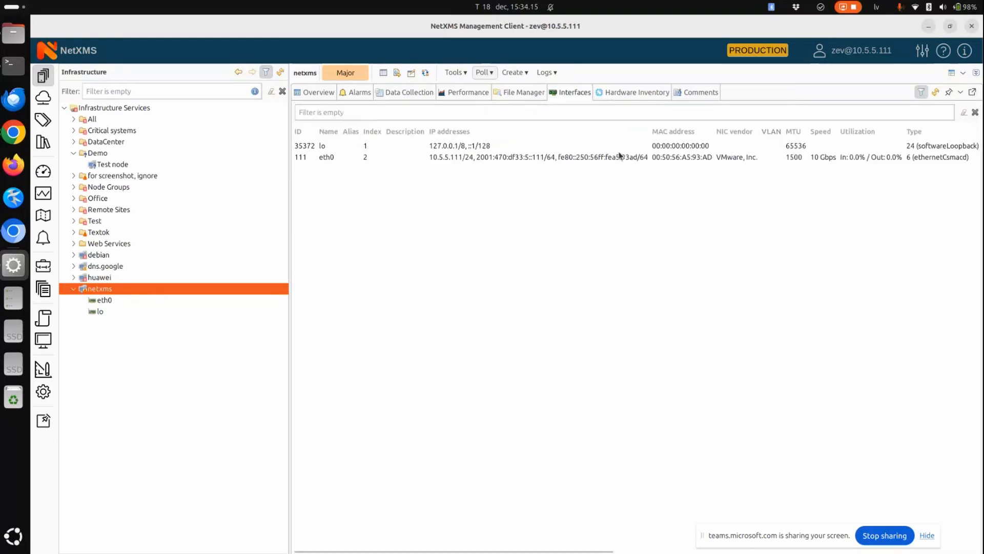
Step: Set the peer of the netxms node's eth0 interface to ens18 on the debian node under Infrastructure Services
left_click(106, 302)
right_click(106, 302)
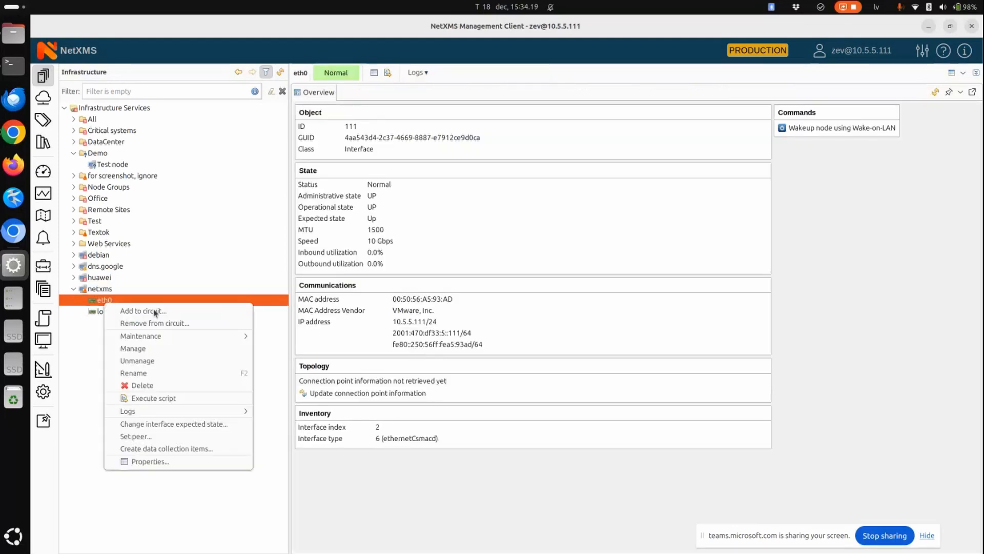
left_click(217, 437)
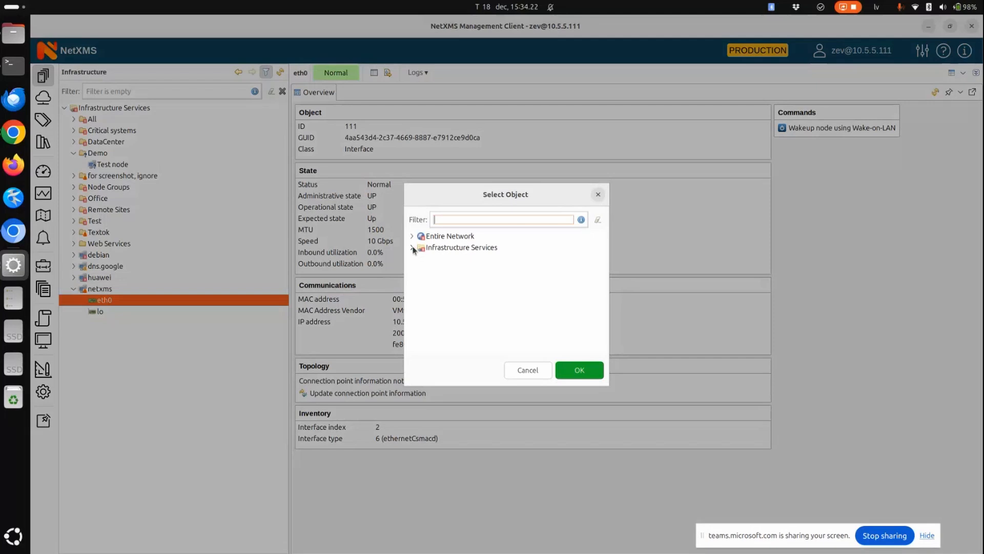
left_click(413, 248)
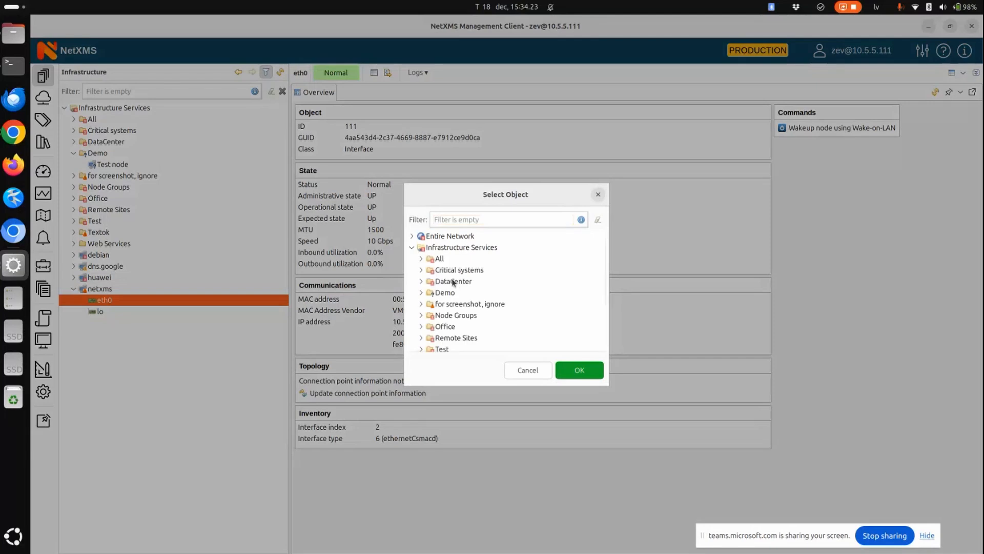
scroll(424, 308, "down", 3)
left_click(423, 312)
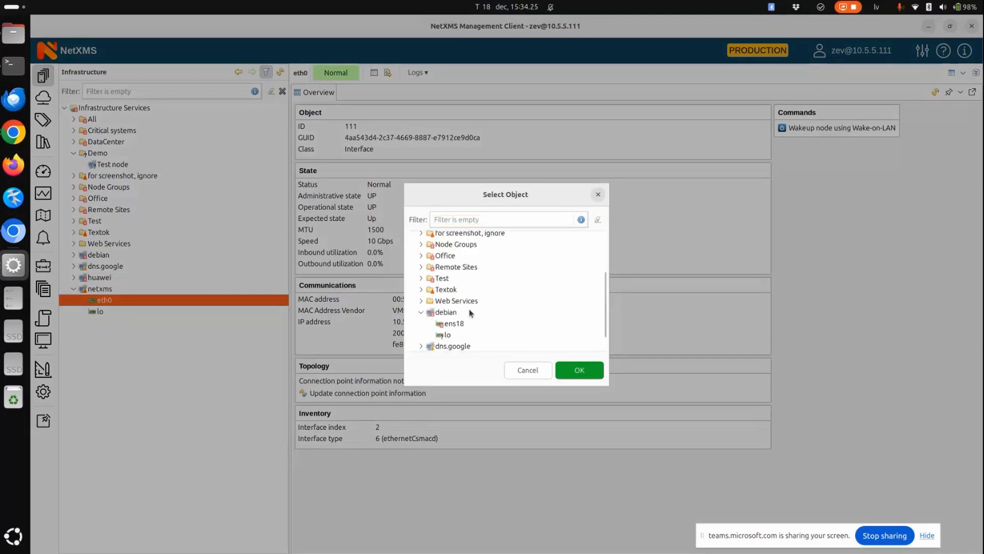
scroll(451, 315, "down", 1)
left_click(464, 303)
left_click(582, 371)
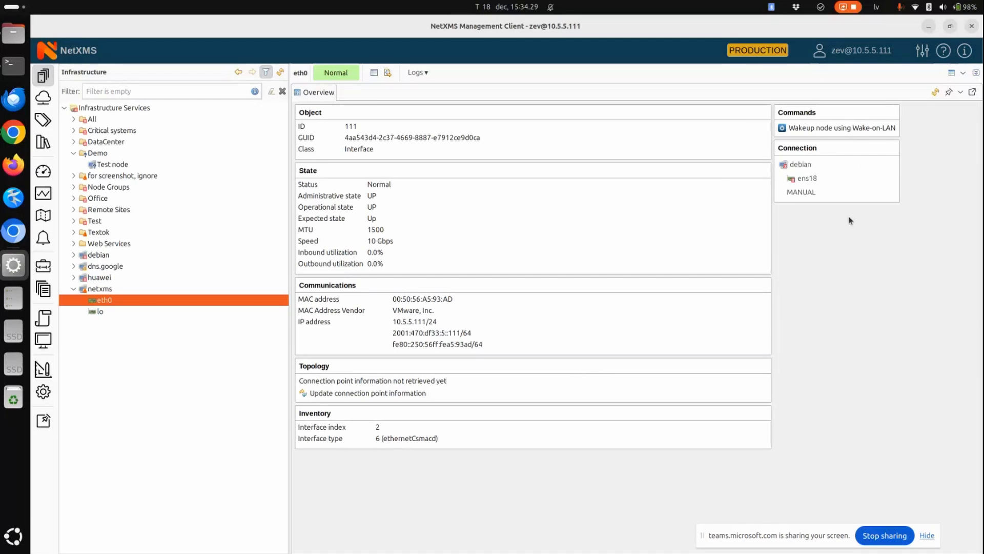
Step: Check eth0's peer node and peer interface columns in the netxms node's interface list
left_click(109, 290)
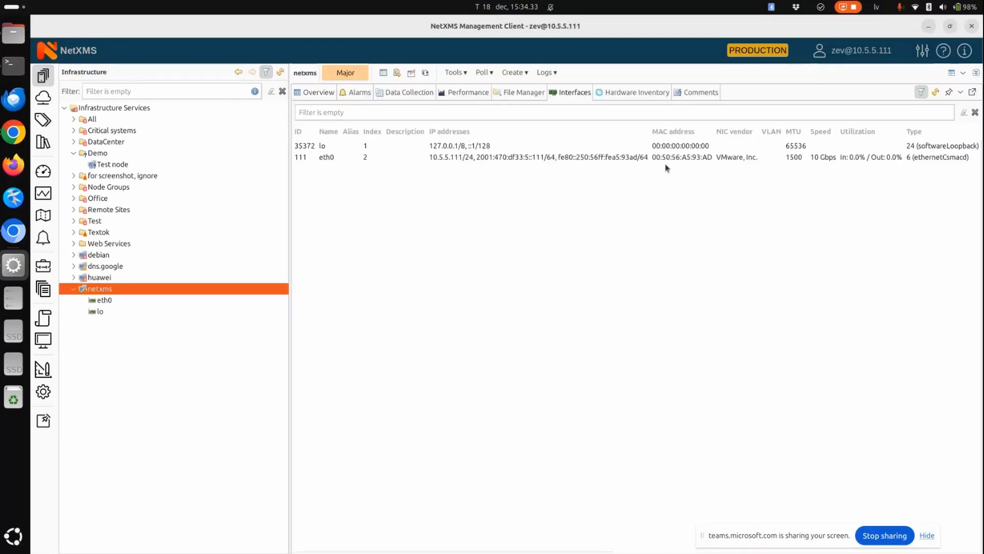
left_click_drag(595, 551, 911, 532)
left_click(818, 159)
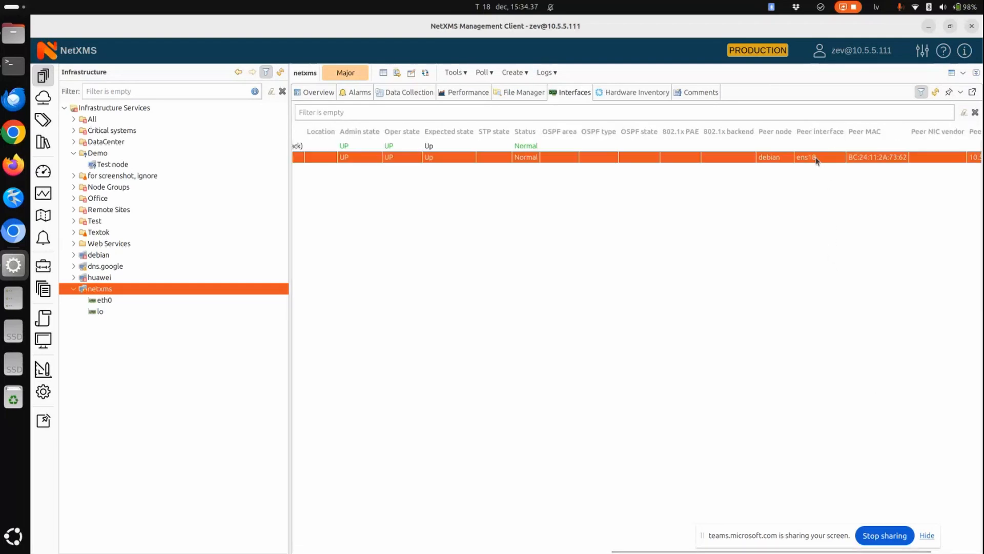
Step: Repeat the netxms topology poll with the manual peer in place, review its log, and recheck eth0's peer details in the interface list
left_click(483, 73)
left_click(533, 152)
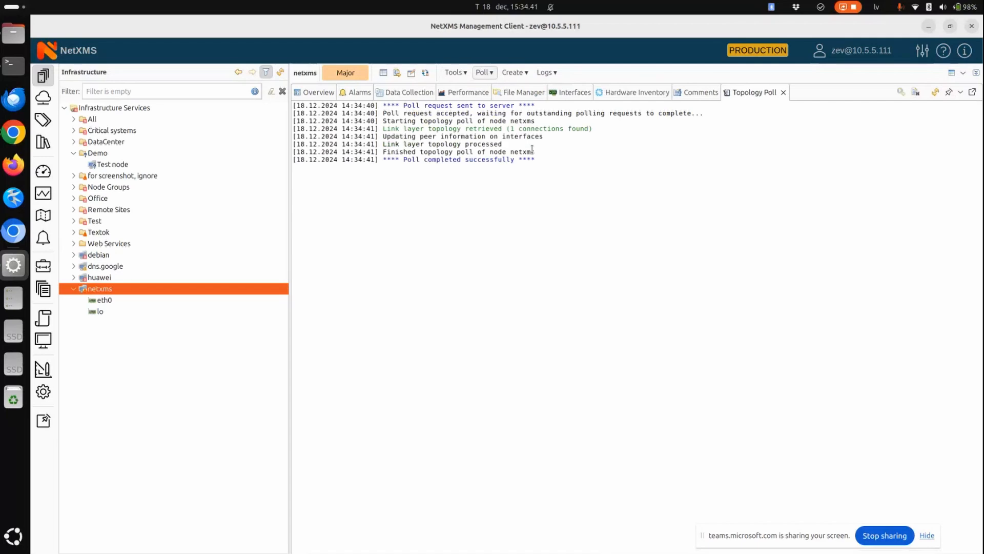
left_click_drag(523, 152, 536, 160)
left_click_drag(397, 129, 259, 103)
left_click(523, 136)
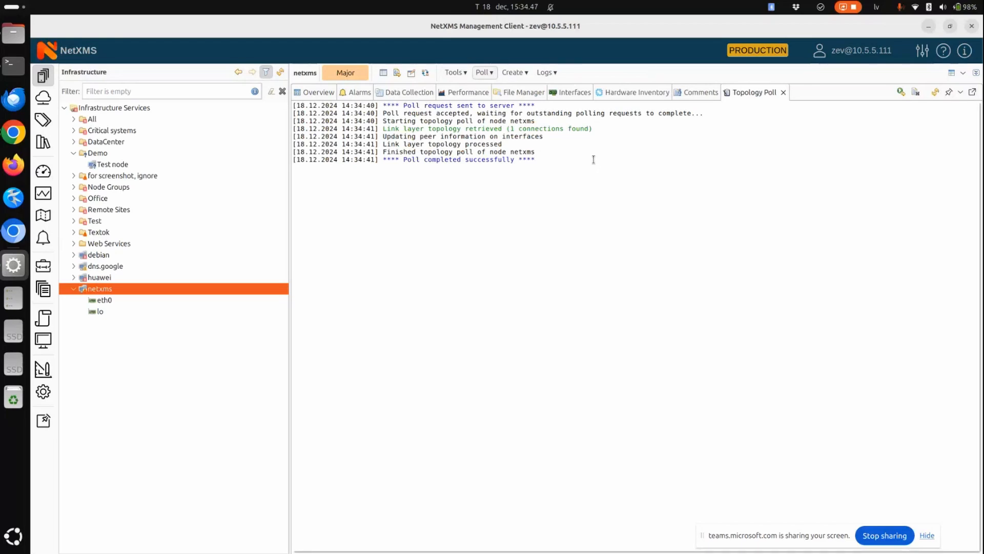
left_click(784, 92)
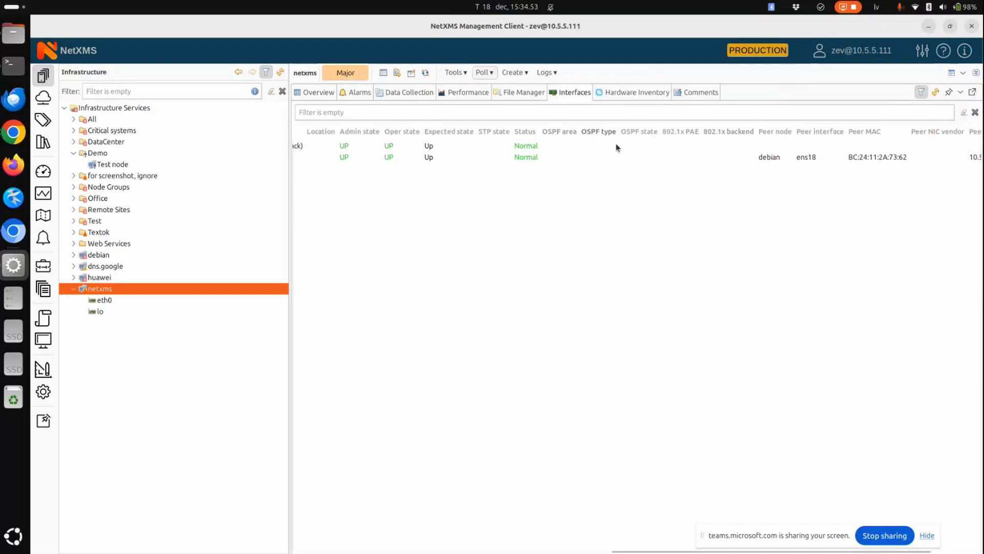
left_click(576, 159)
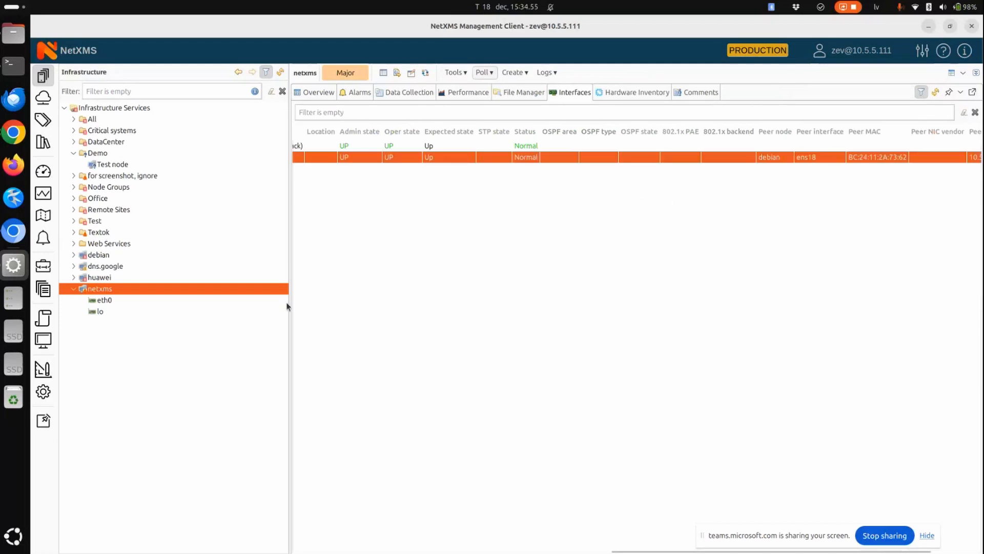
Step: View the netxms node's Layer 2 topology map, move the debian node closer to netxms, and return to eth0 in the interface list
right_click(113, 289)
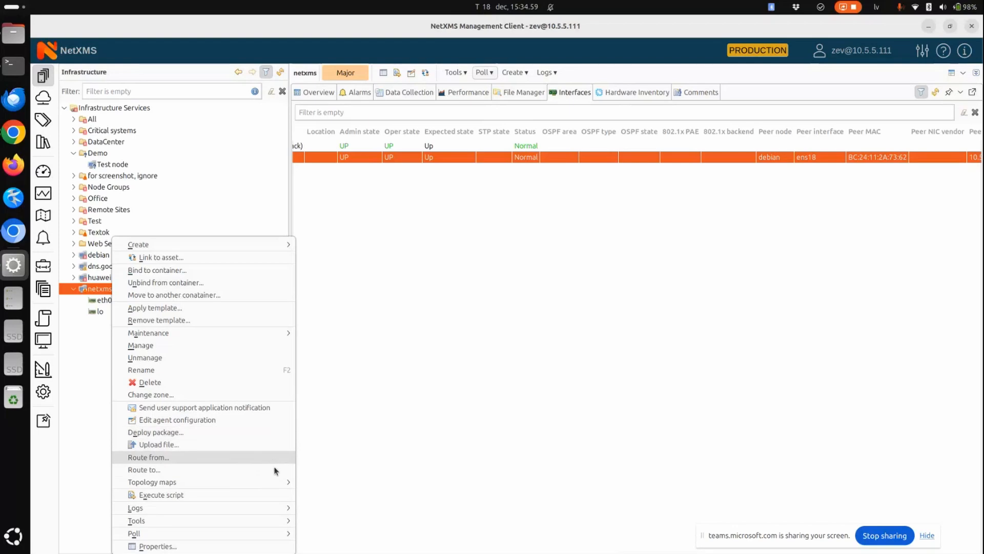
mouse_move(276, 486)
left_click(330, 483)
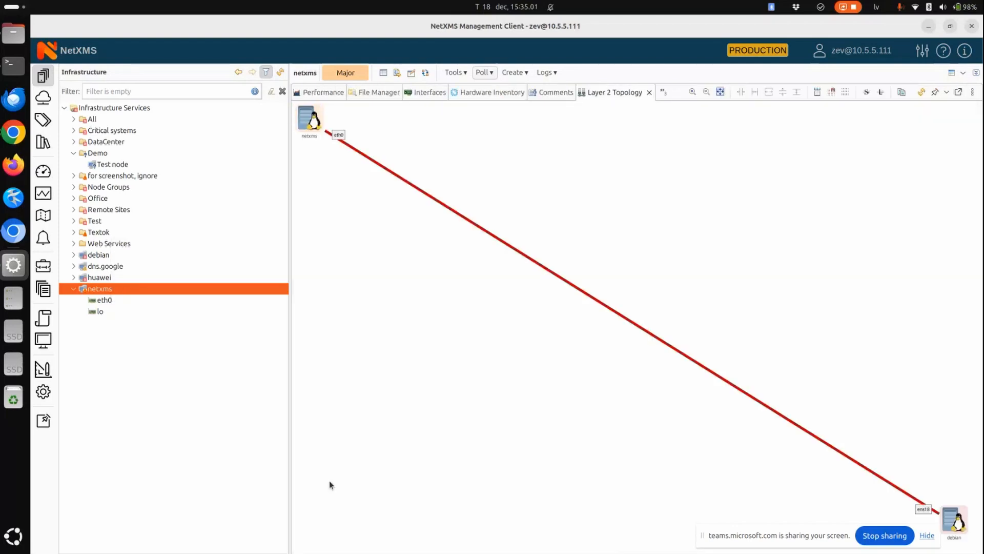
left_click(957, 518)
left_click_drag(933, 446, 853, 268)
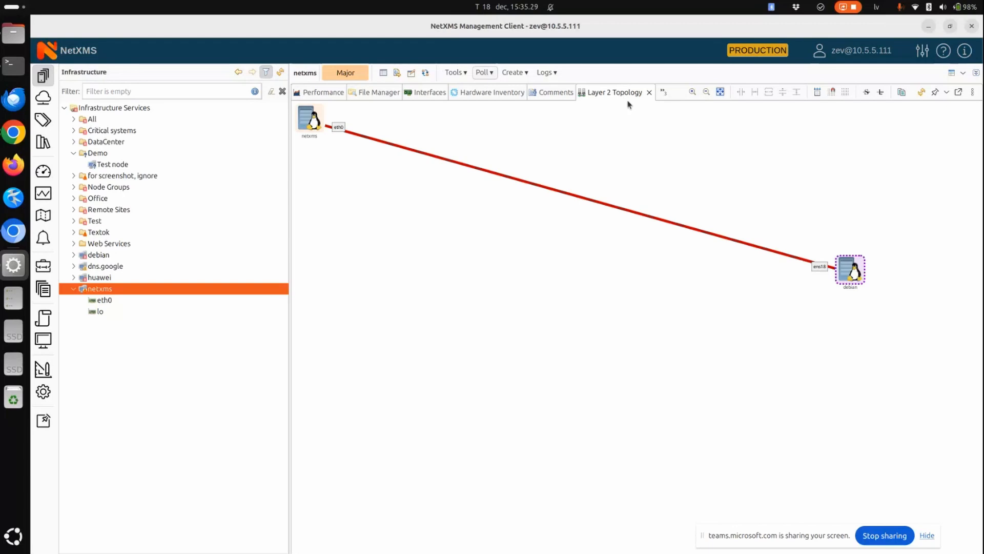
left_click(649, 93)
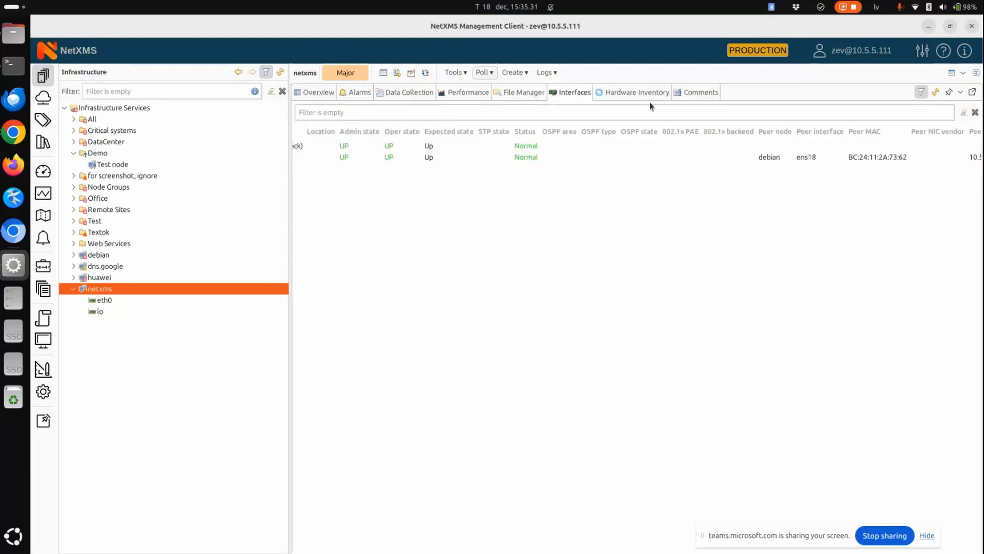
left_click(792, 158)
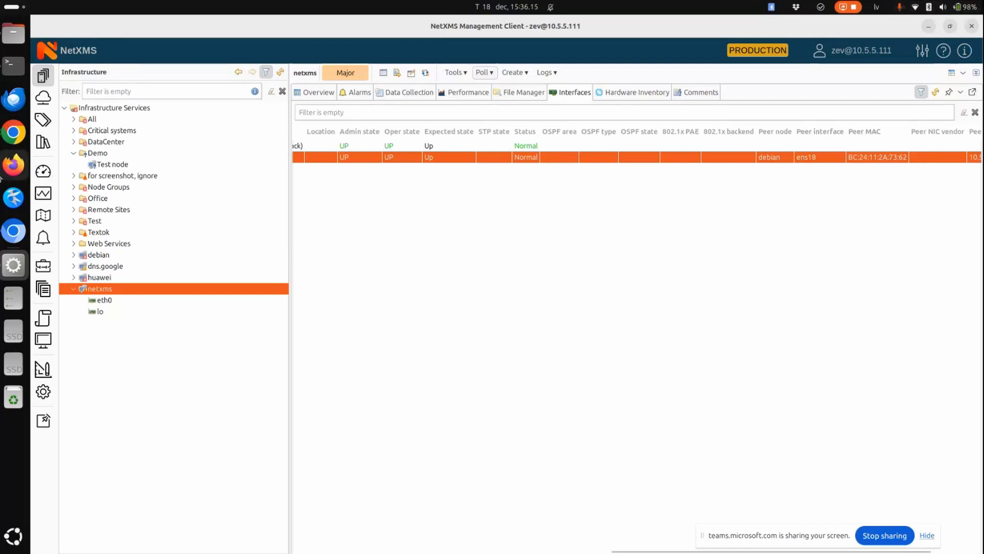
Step: Switch to the Teams meeting in Chrome and stop sharing the screen
left_click(14, 132)
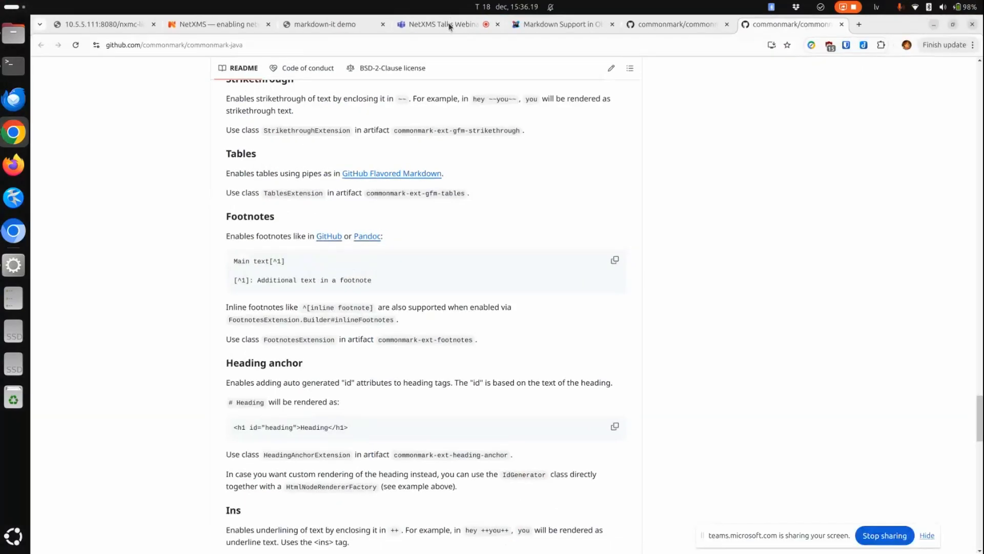
left_click(455, 24)
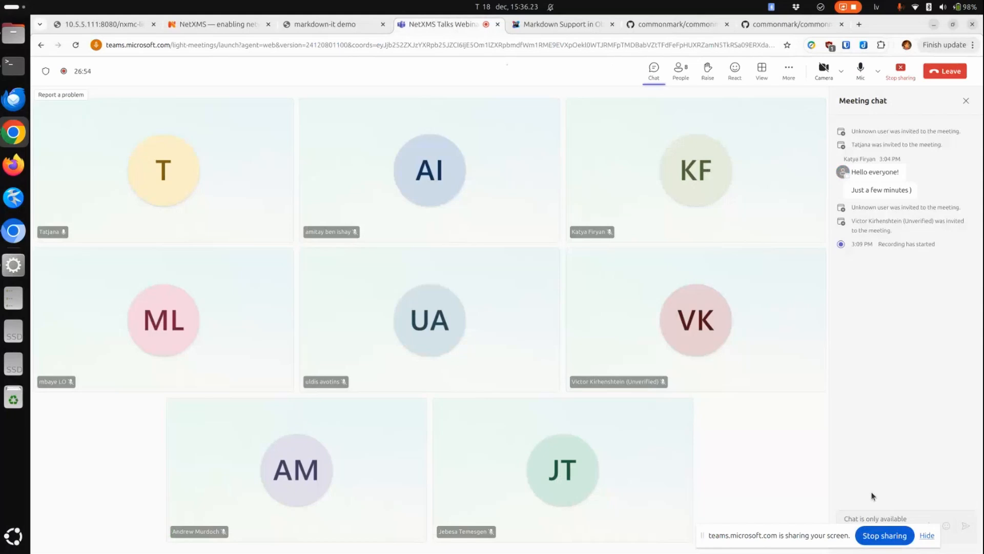
left_click(884, 536)
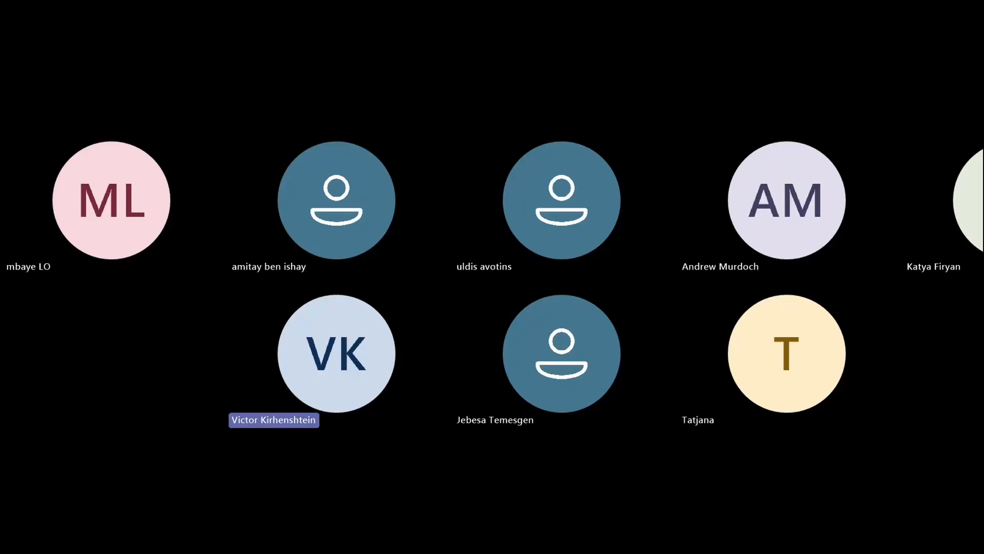